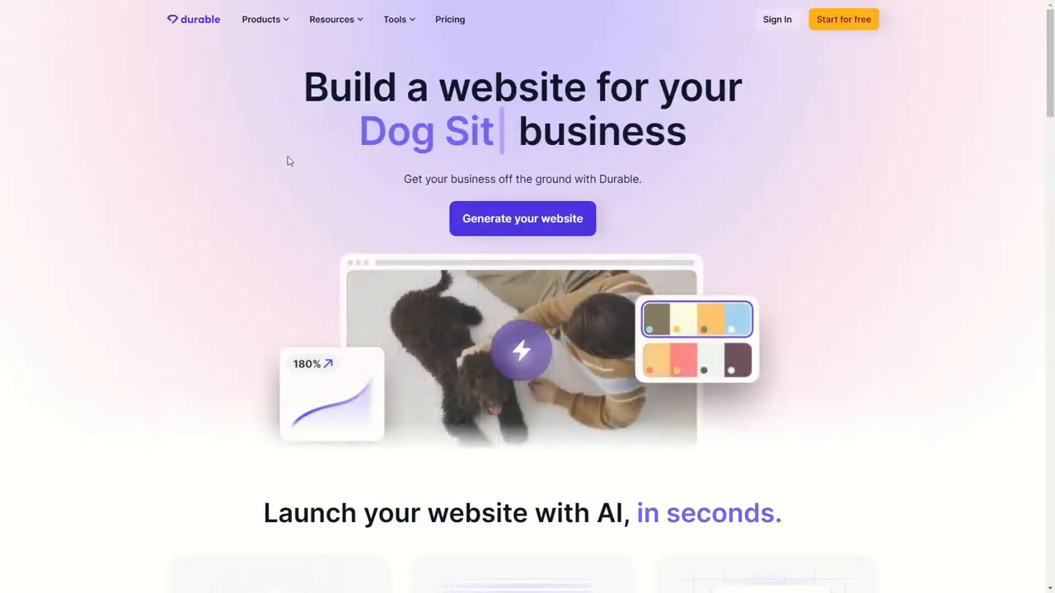
# - Start generating a website and set the business type to "Web design agency"
pyautogui.click(528, 227)
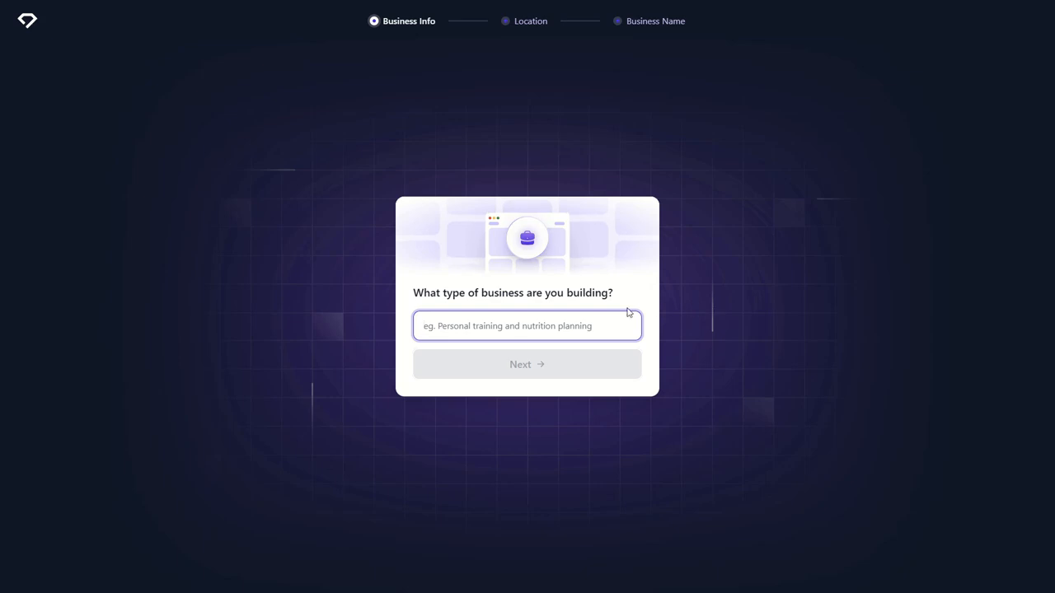
pyautogui.write('Web design agency')
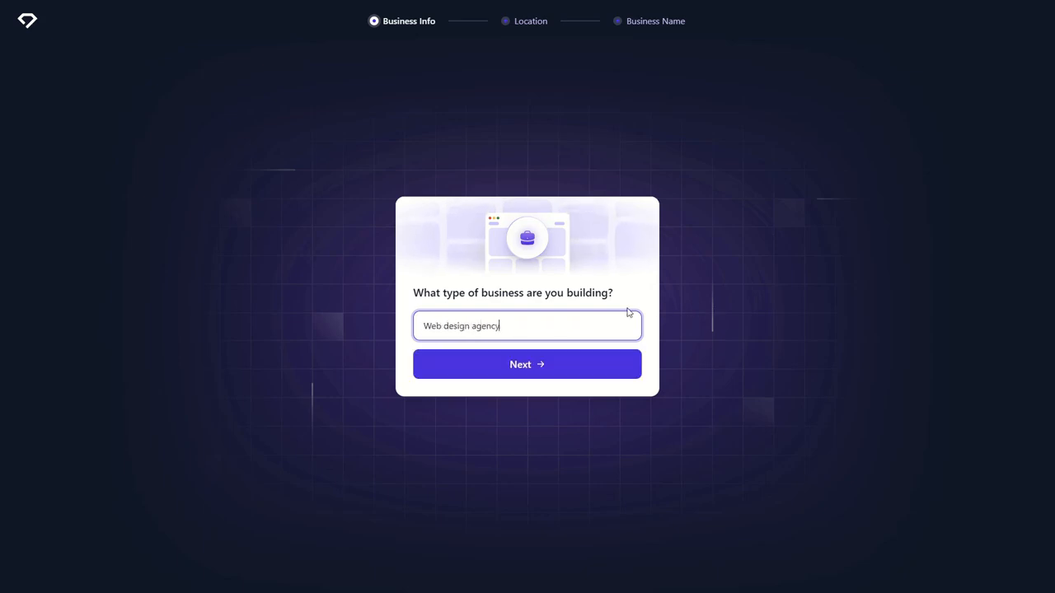
pyautogui.click(532, 365)
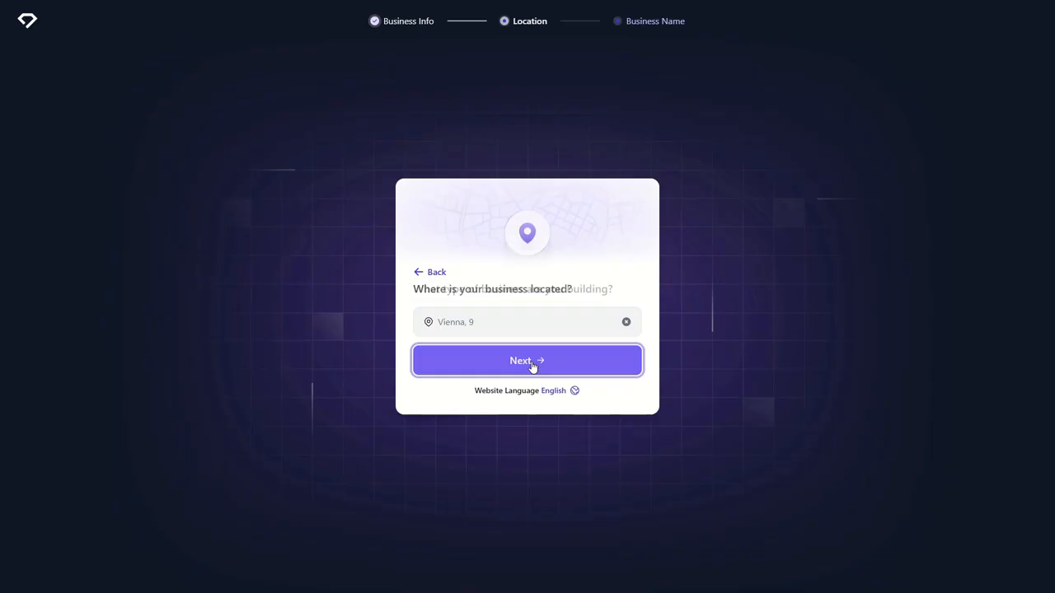
# - Set the business location to "London, UK" and continue to the business name question
pyautogui.tripleClick(560, 328)
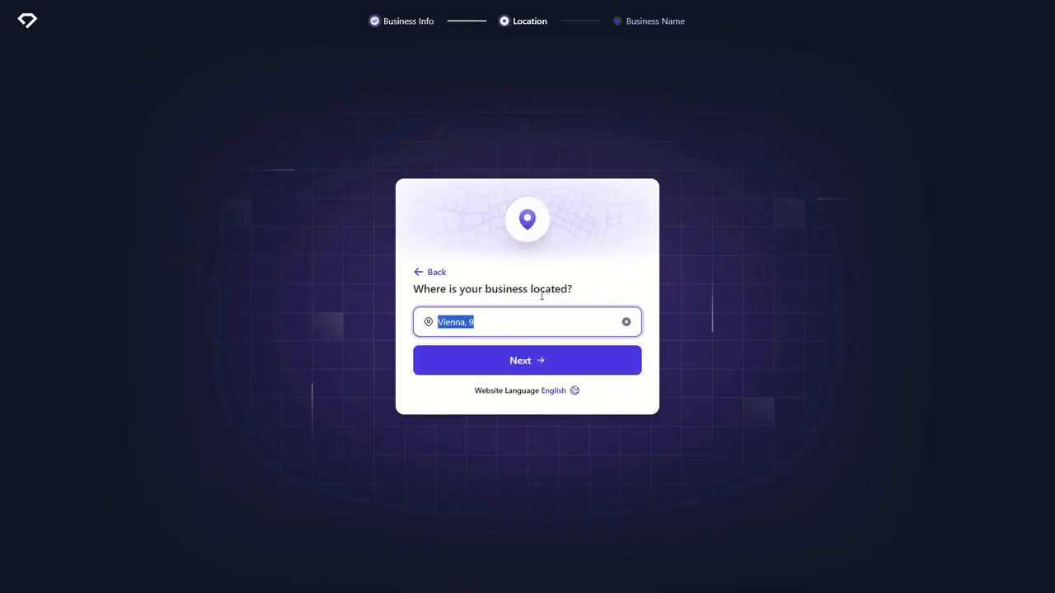
pyautogui.write('Lude')
pyautogui.press('BackSpace')
pyautogui.press('BackSpace')
pyautogui.press('BackSpace')
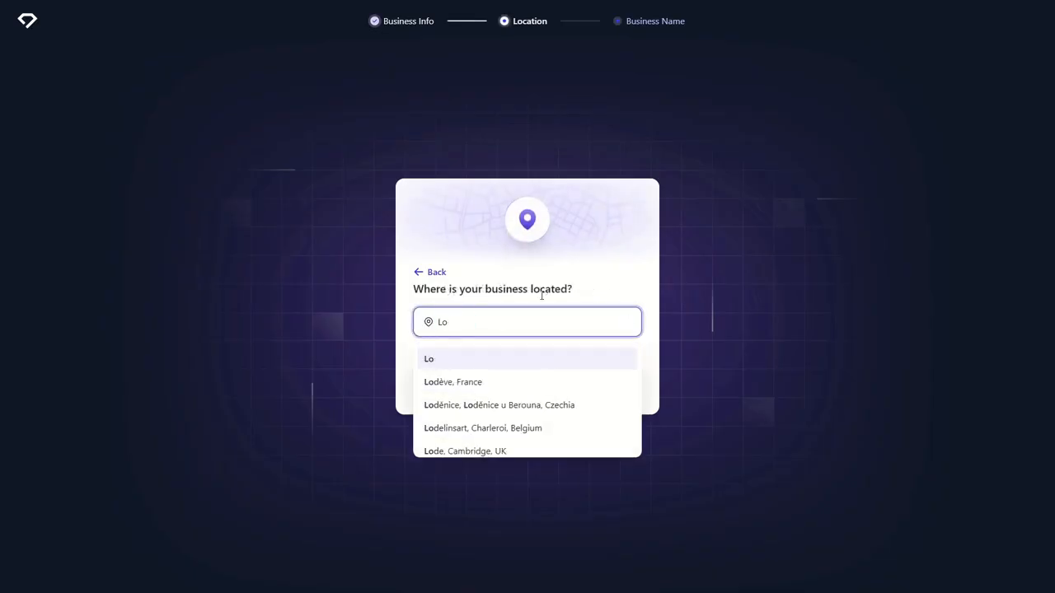
pyautogui.write('ondon')
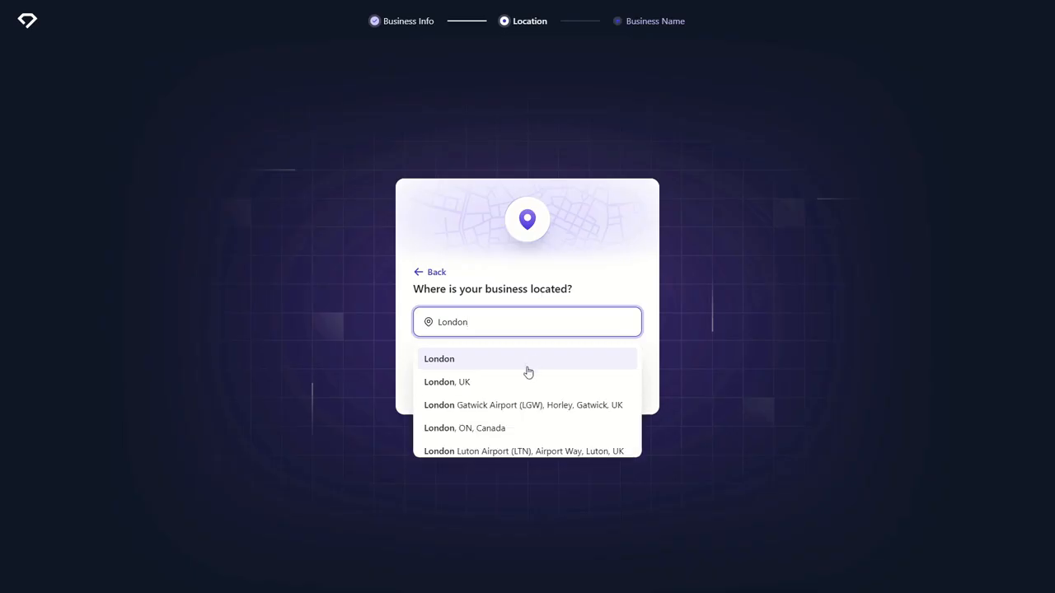
pyautogui.click(460, 382)
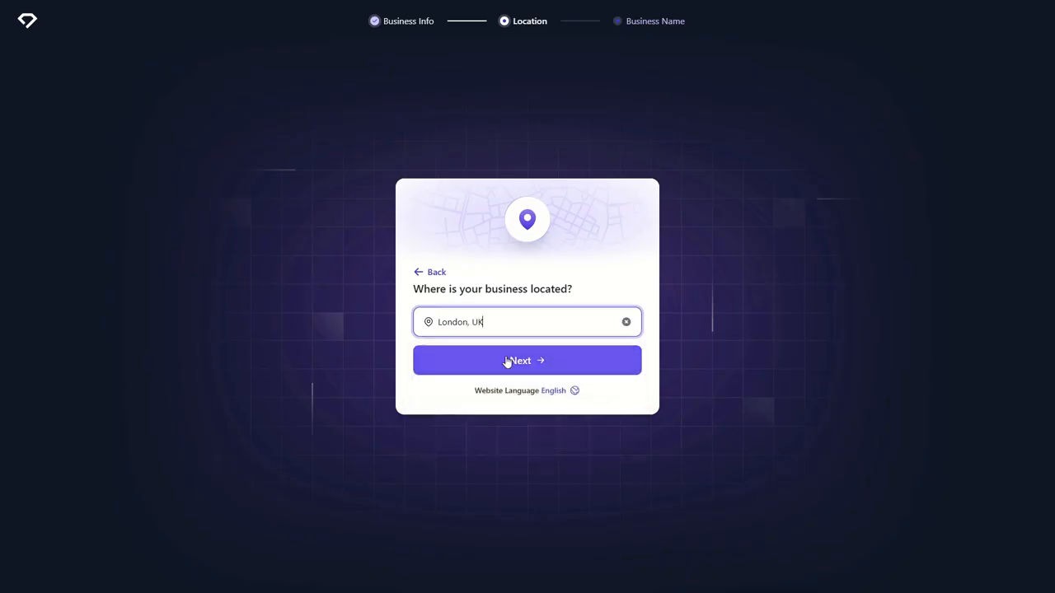
pyautogui.click(557, 371)
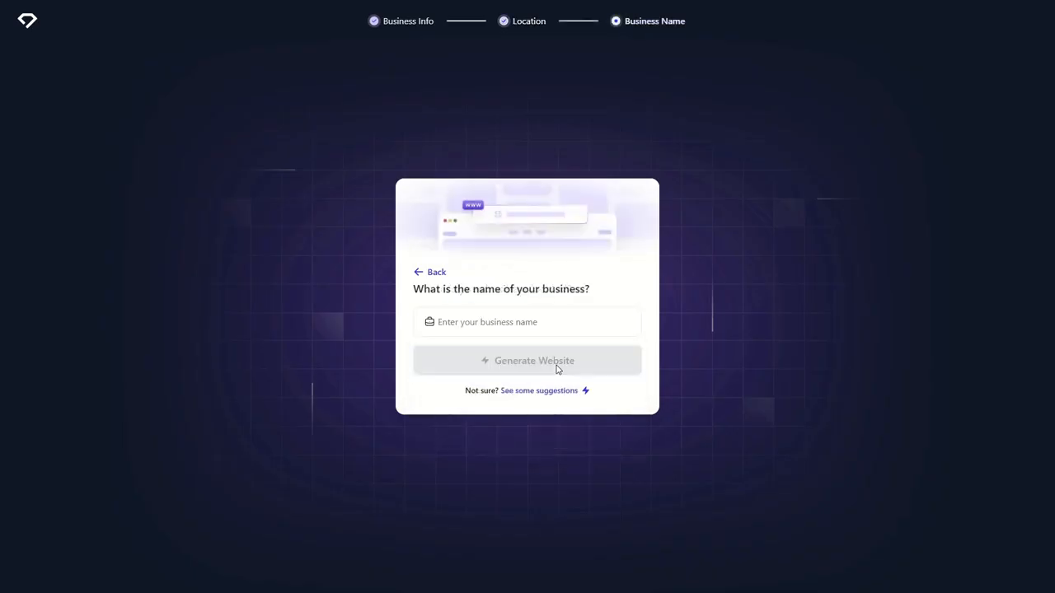
# - Name the business "MondernDevelopment" and generate the website
pyautogui.click(511, 329)
pyautogui.write('MondernDevelopment')
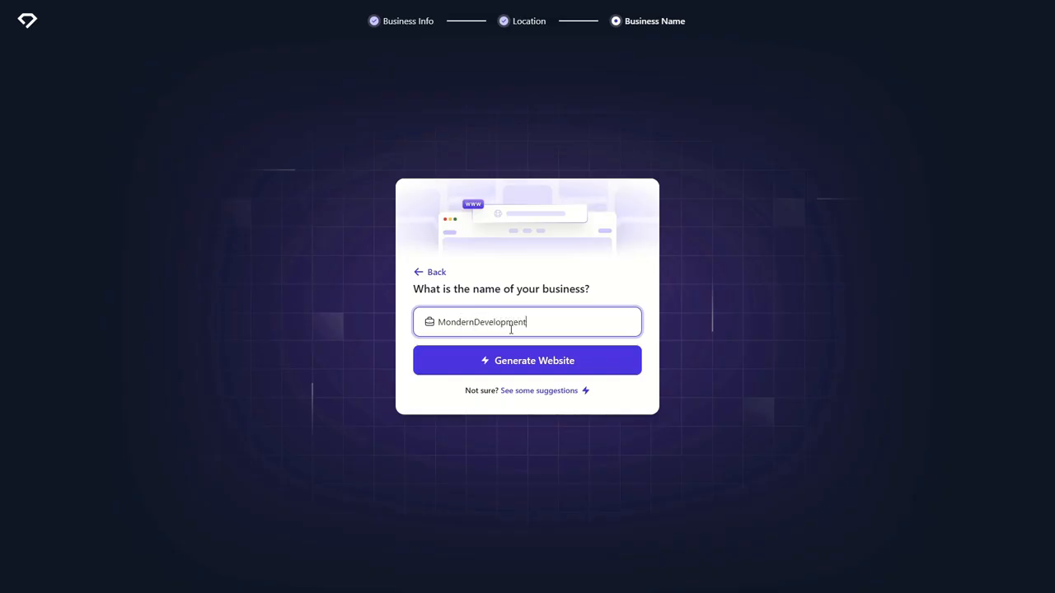
pyautogui.click(570, 358)
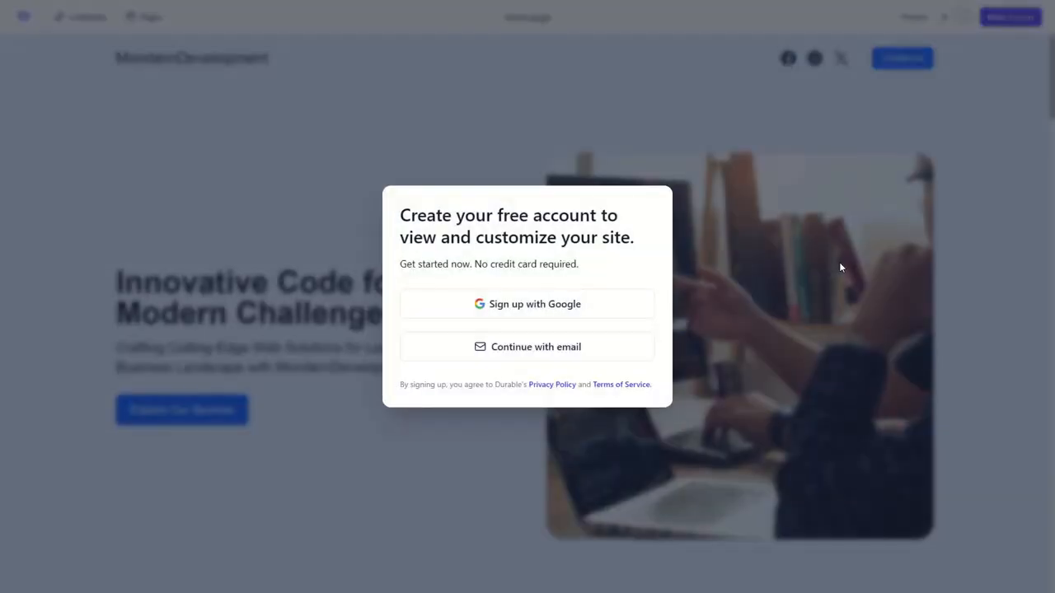
# - Create the free account by signing up with Google and look over the generated home page
pyautogui.moveTo(400, 213); pyautogui.dragTo(593, 255)
pyautogui.click(594, 255)
pyautogui.click(568, 306)
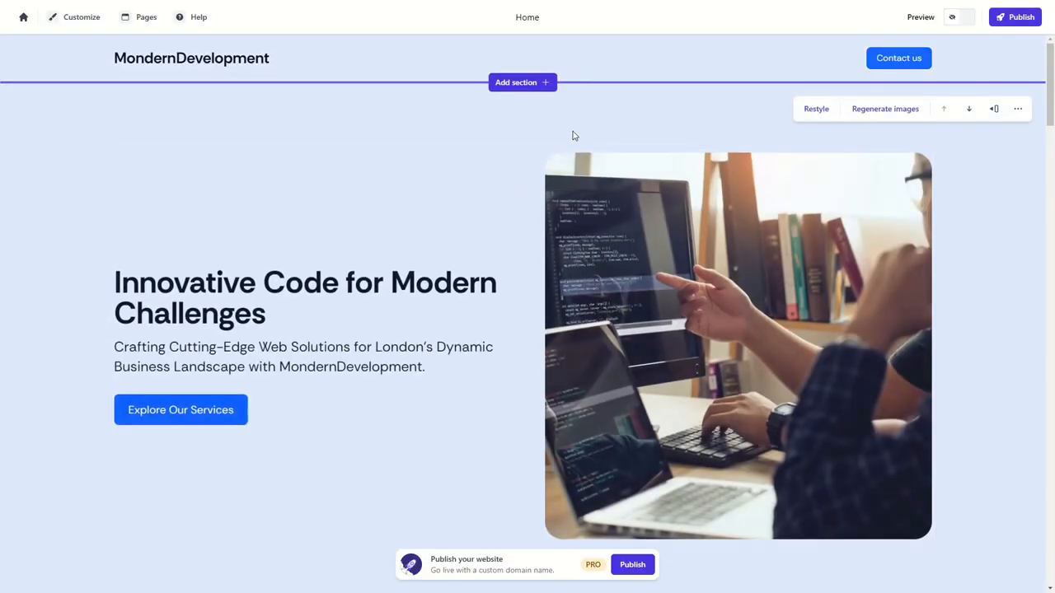
pyautogui.scroll(-10, 528, 305)
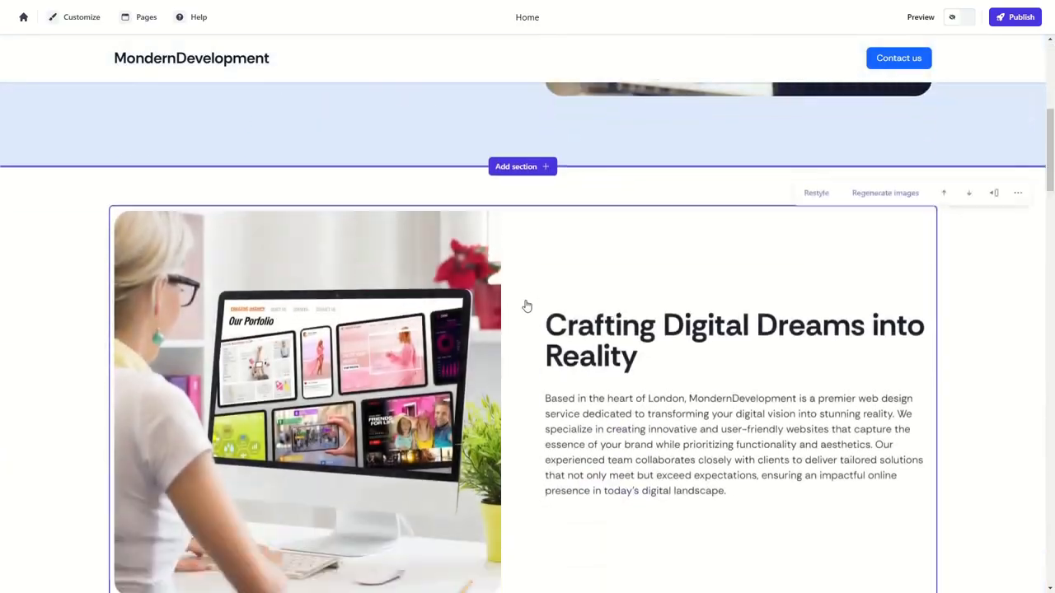
pyautogui.scroll(10, 534, 313)
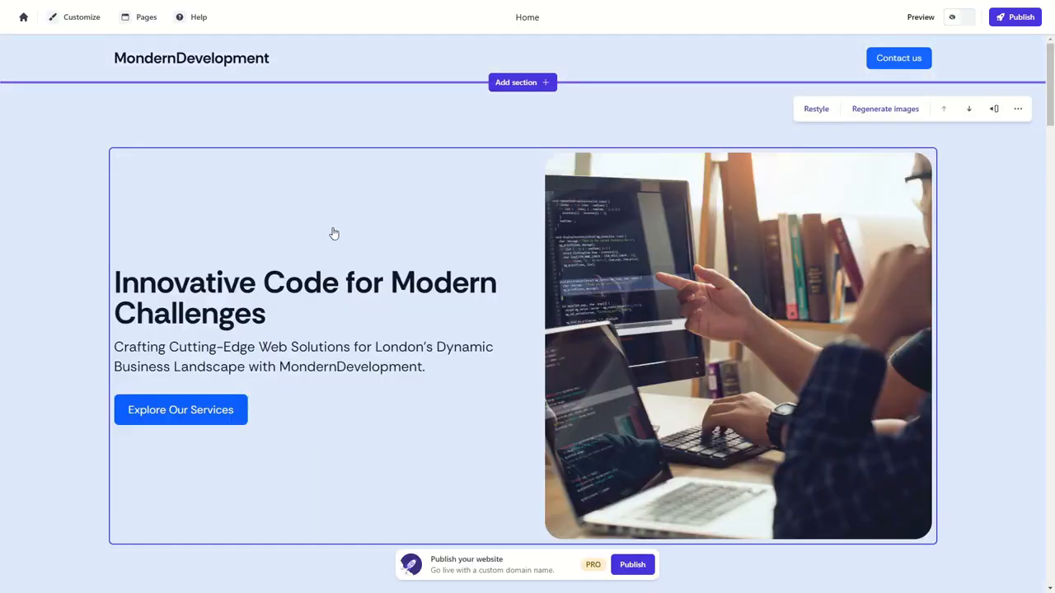
pyautogui.click(73, 23)
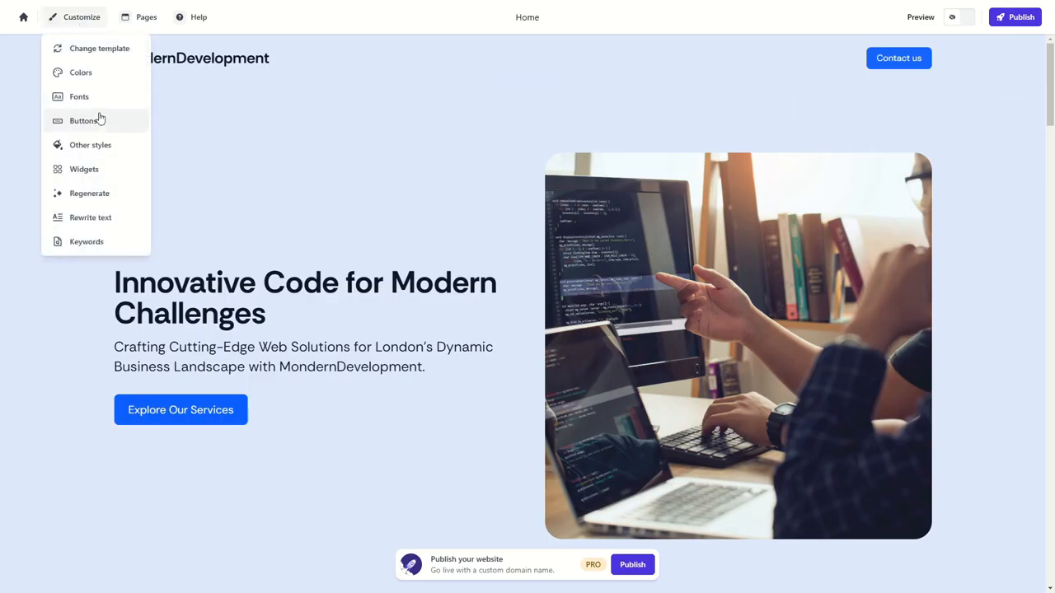
pyautogui.click(72, 197)
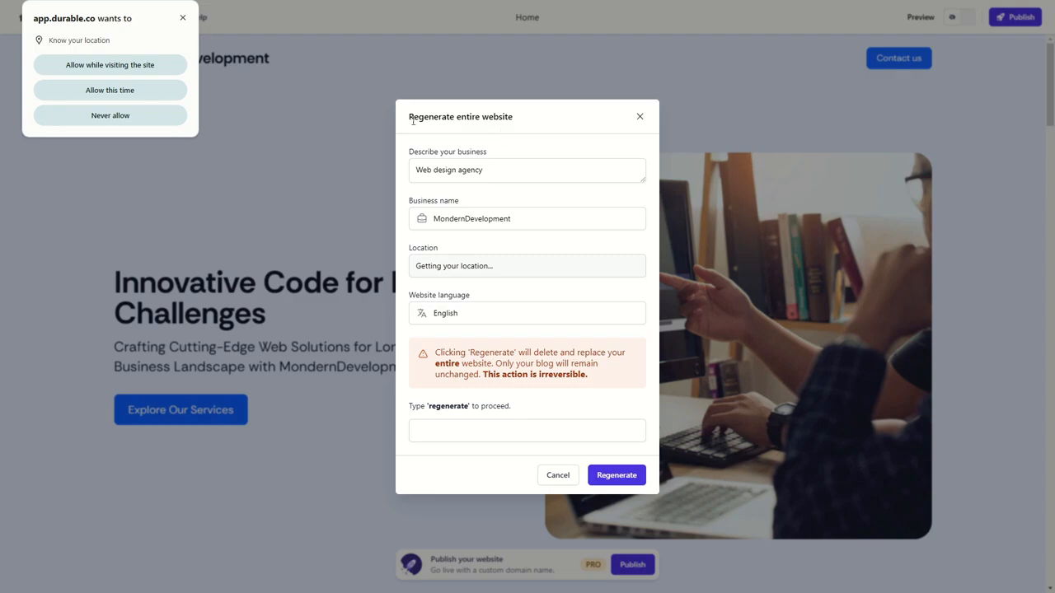
pyautogui.moveTo(413, 120); pyautogui.dragTo(519, 122)
pyautogui.click(521, 123)
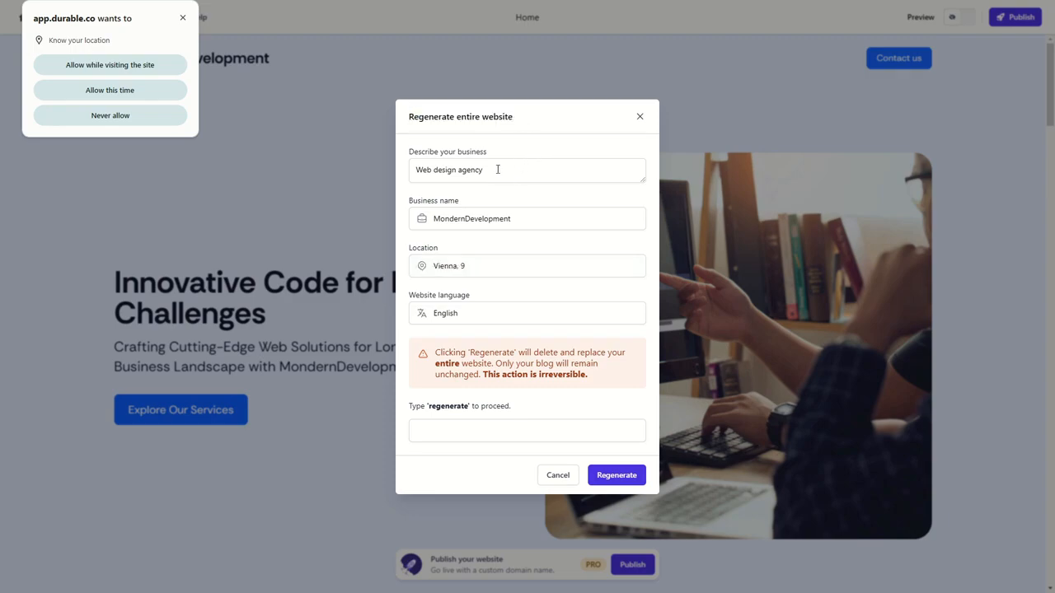
pyautogui.moveTo(492, 169); pyautogui.dragTo(398, 168)
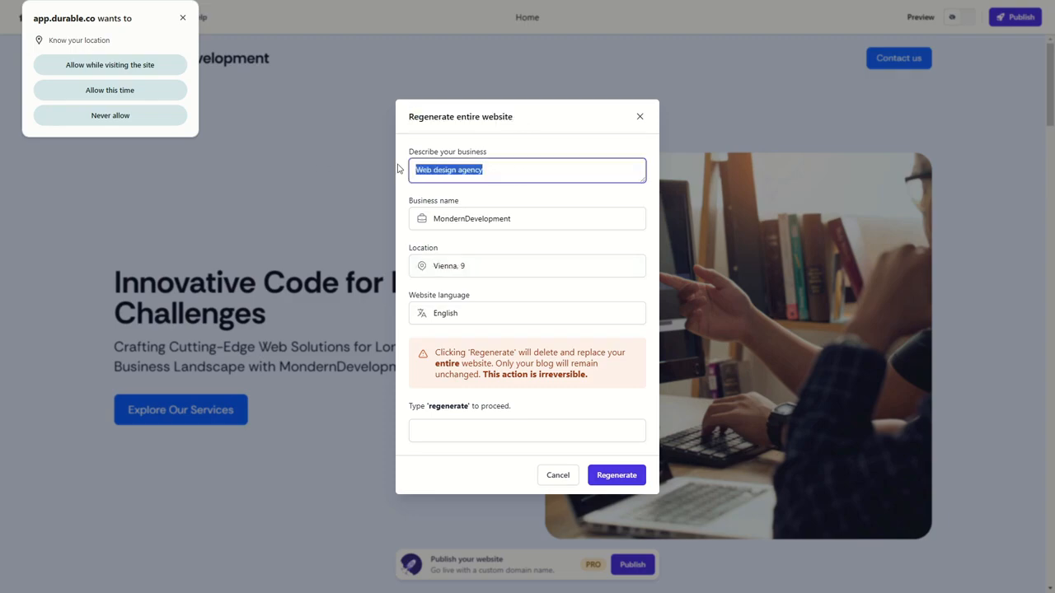
pyautogui.click(499, 175)
pyautogui.moveTo(519, 219); pyautogui.dragTo(475, 199)
pyautogui.click(475, 198)
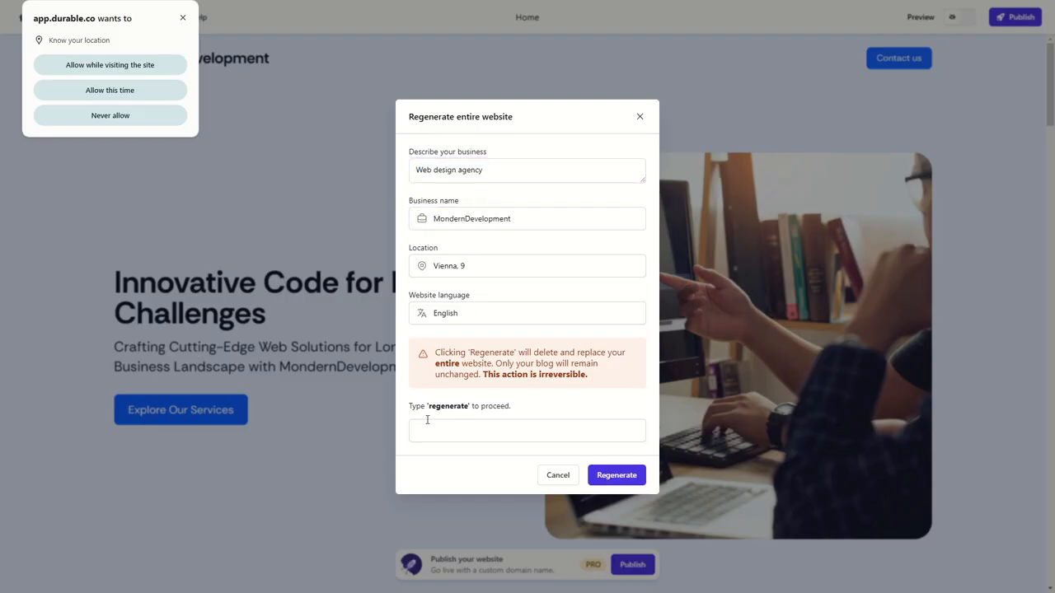
pyautogui.click(455, 414)
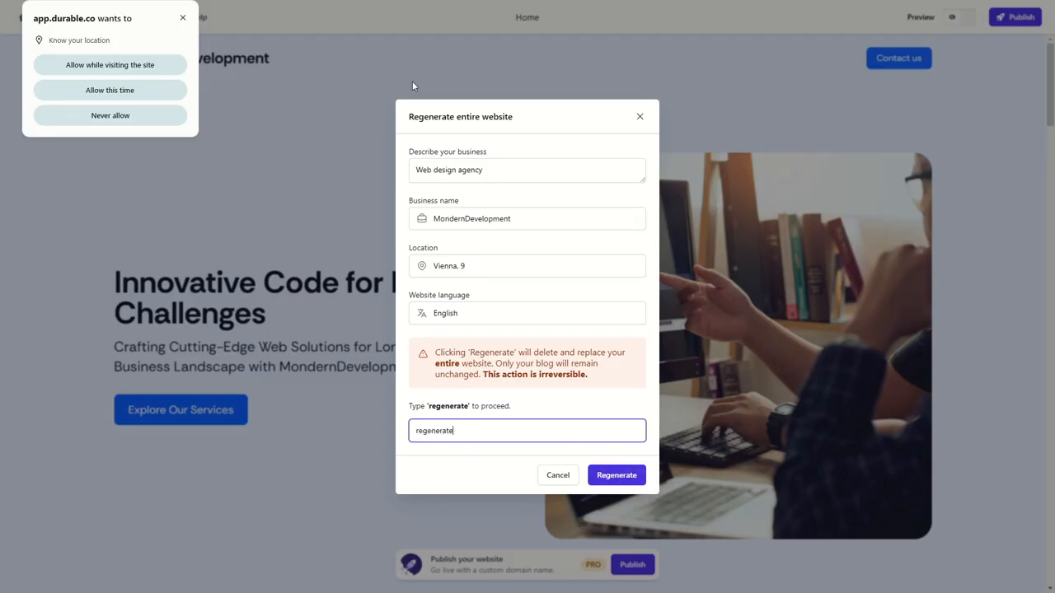
pyautogui.click(639, 116)
pyautogui.scroll(-5, 532, 297)
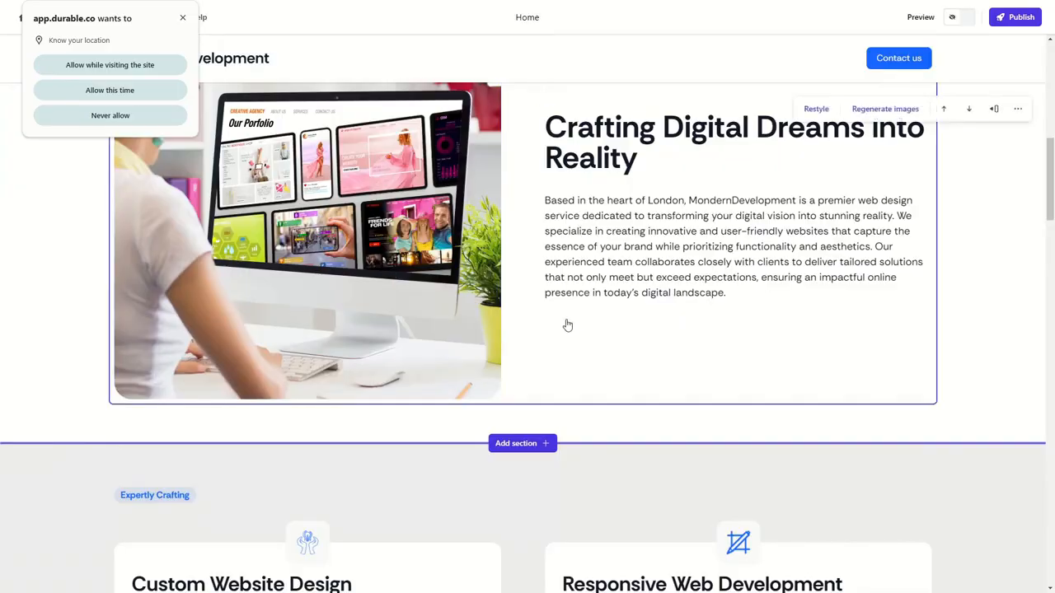
pyautogui.scroll(5, 566, 322)
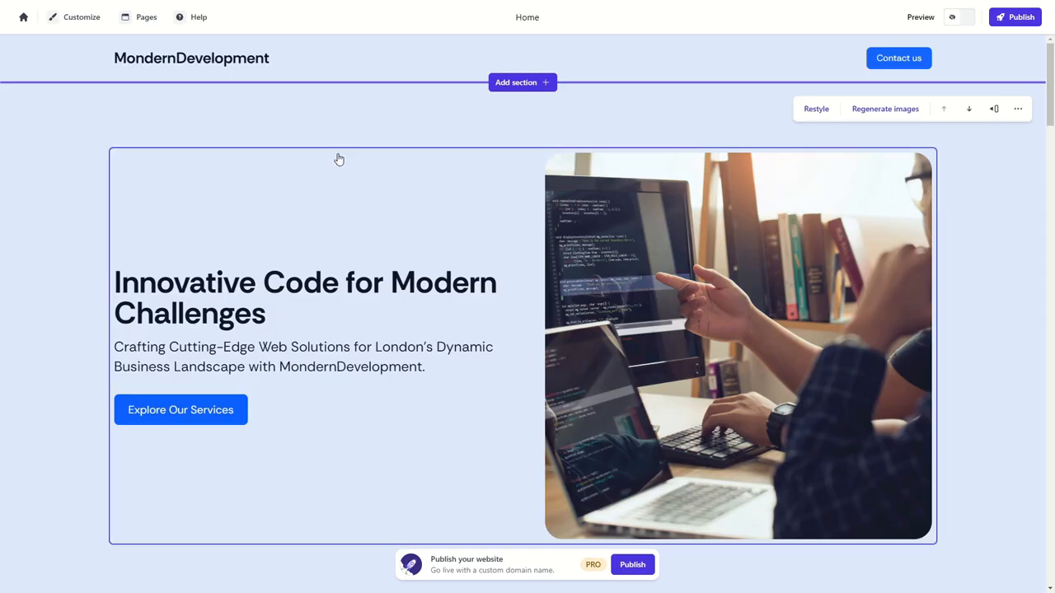
# - Open the template choices, preview the Sentinel template on the site and revert to the current design
pyautogui.click(69, 18)
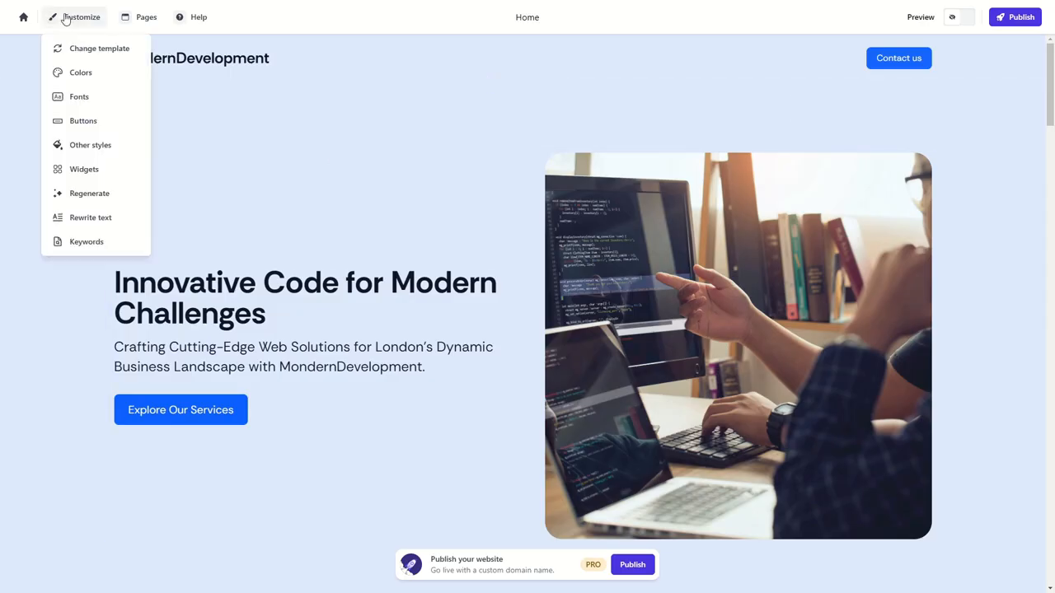
pyautogui.click(89, 53)
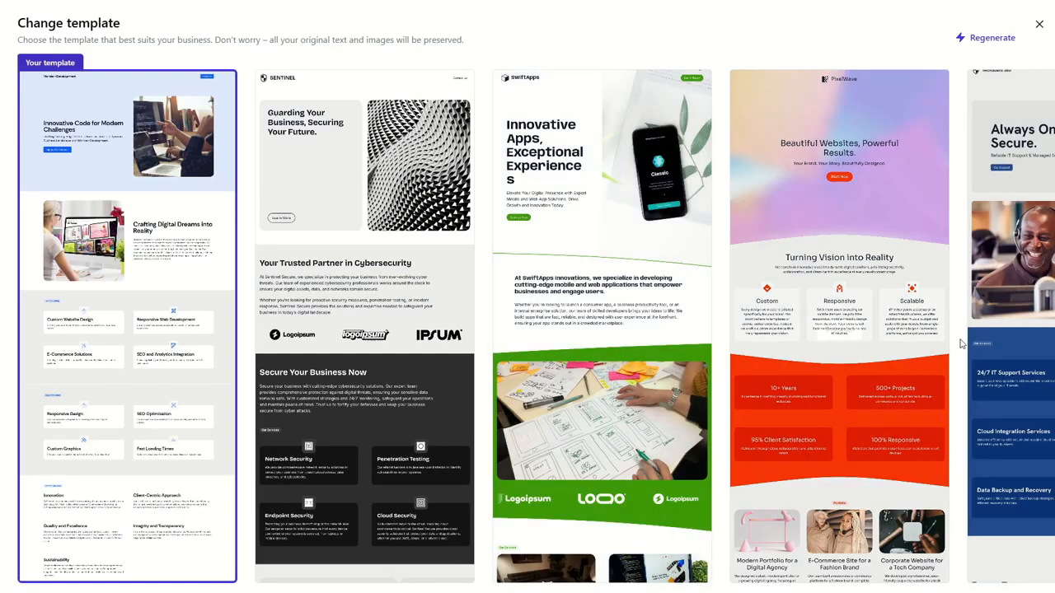
pyautogui.click(434, 259)
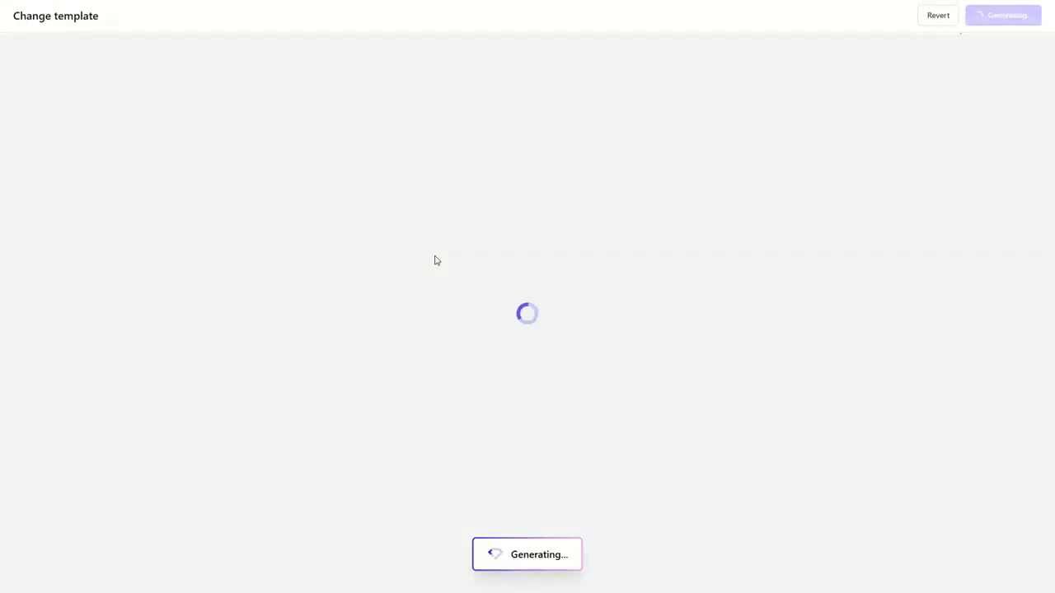
pyautogui.click(937, 18)
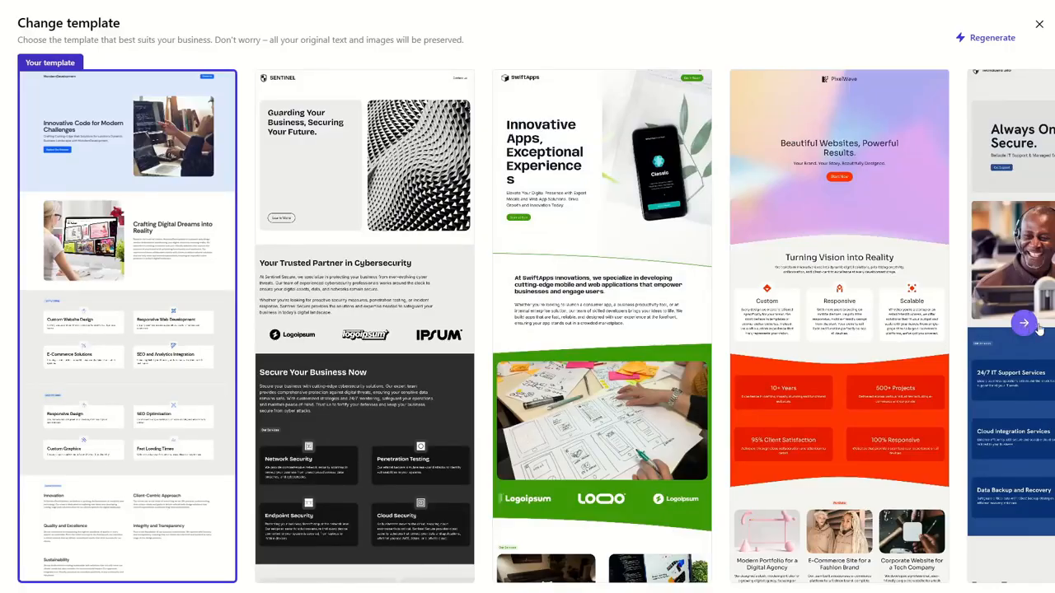
# - Browse further through the templates and preview the site with the yellow CodeWave template
pyautogui.click(1023, 324)
pyautogui.click(1021, 323)
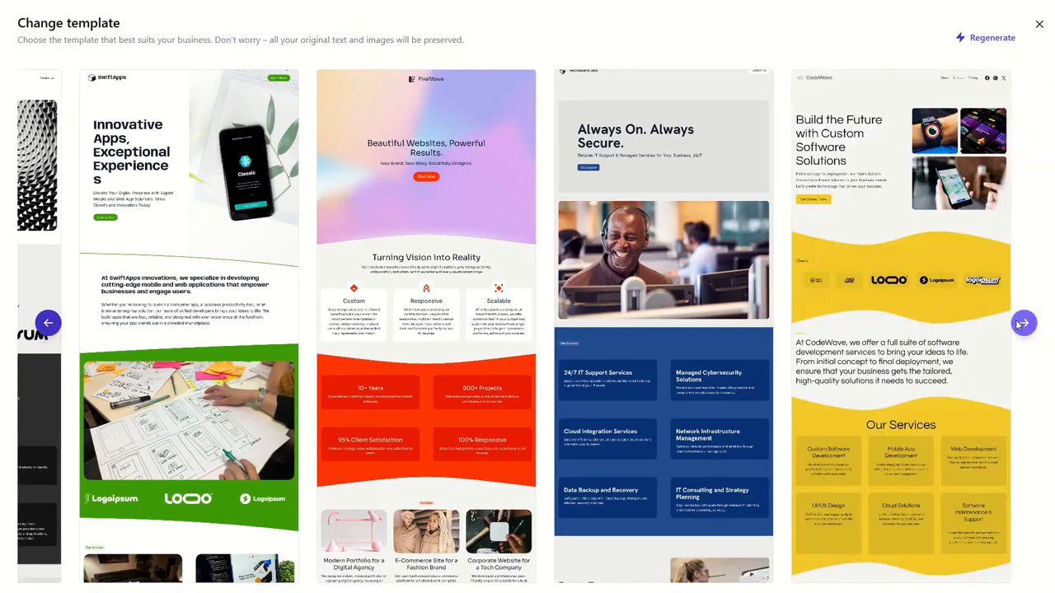
pyautogui.moveTo(713, 328)
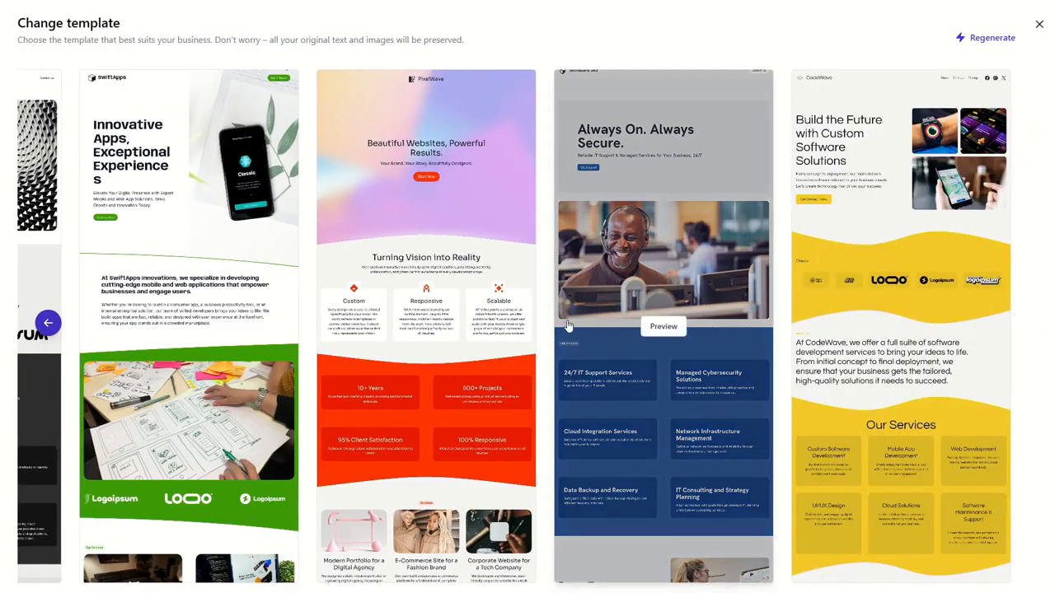
pyautogui.moveTo(907, 253)
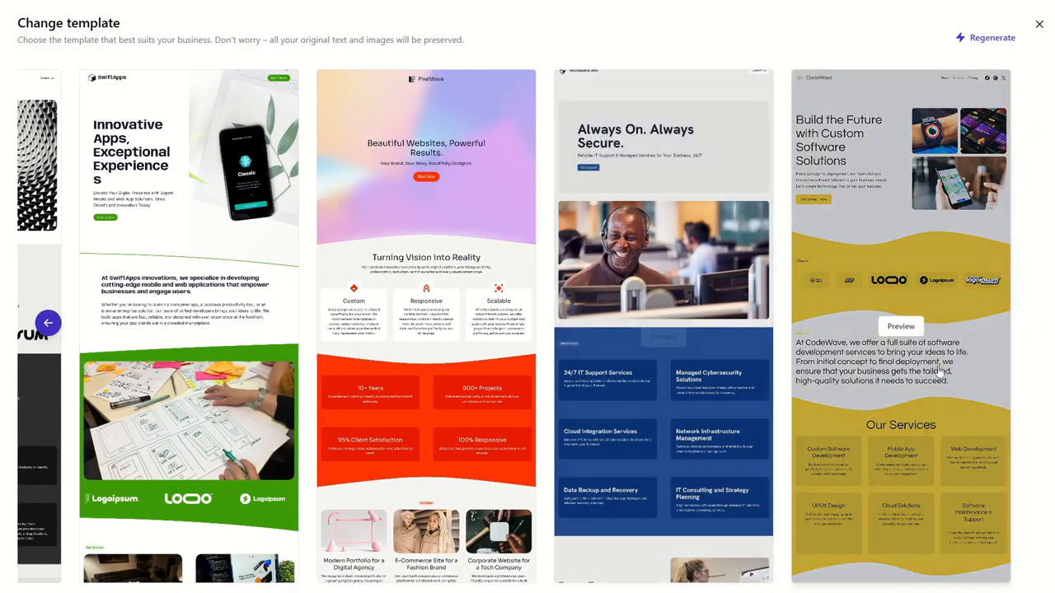
pyautogui.click(906, 331)
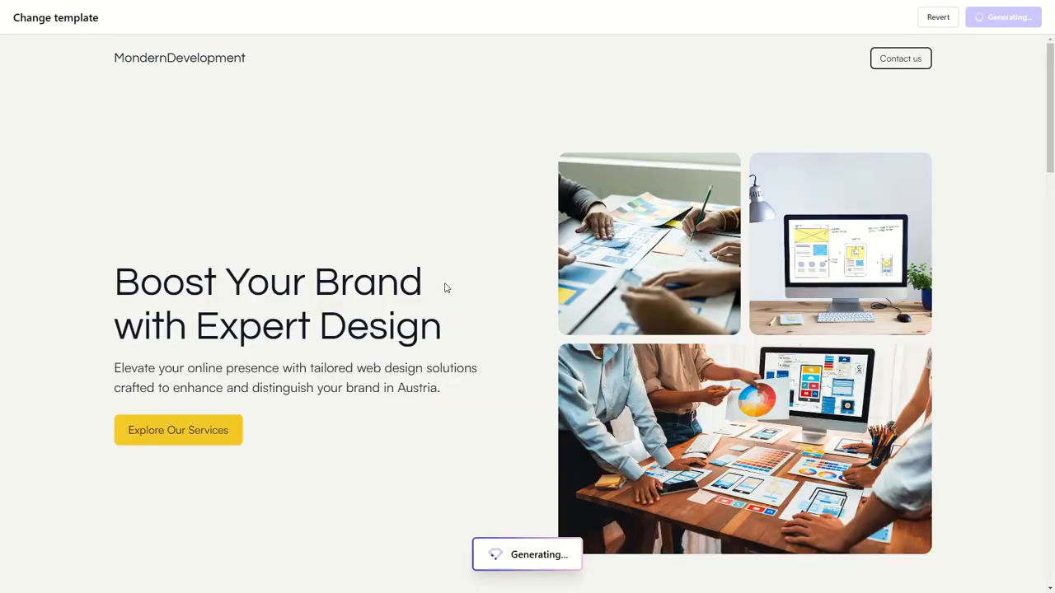
# - Review the sections of the CodeWave template preview from the hero down to the footer
pyautogui.scroll(-13, 445, 288)
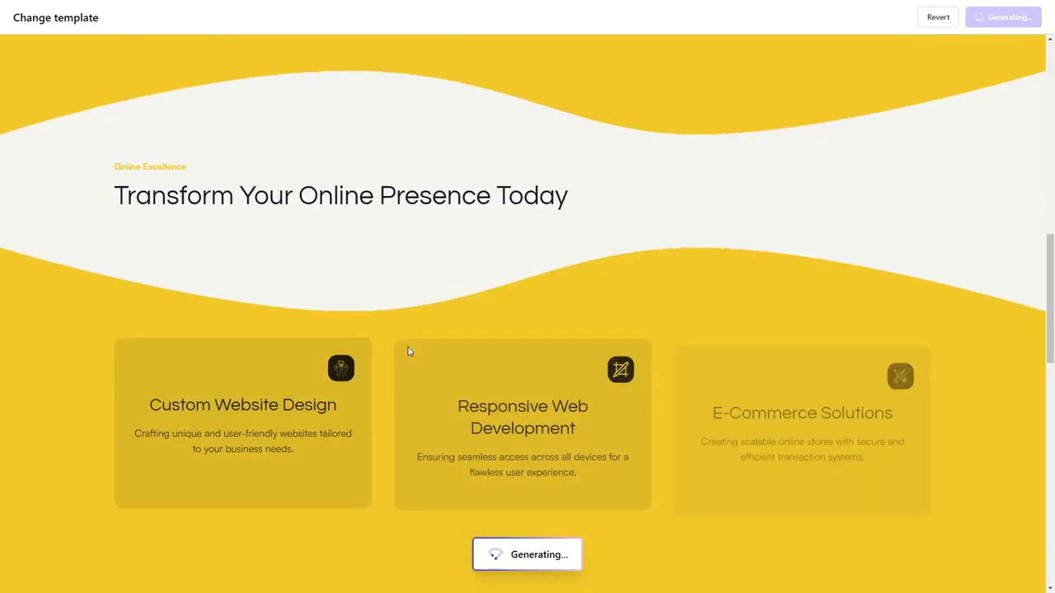
pyautogui.scroll(-3, 408, 346)
pyautogui.scroll(-3, 404, 306)
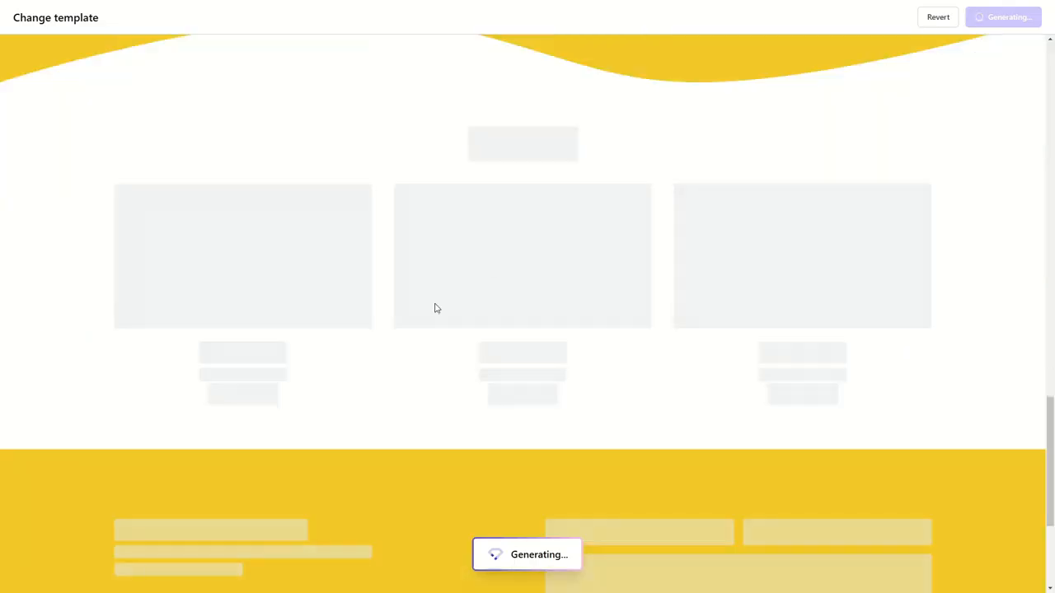
pyautogui.scroll(-3, 432, 297)
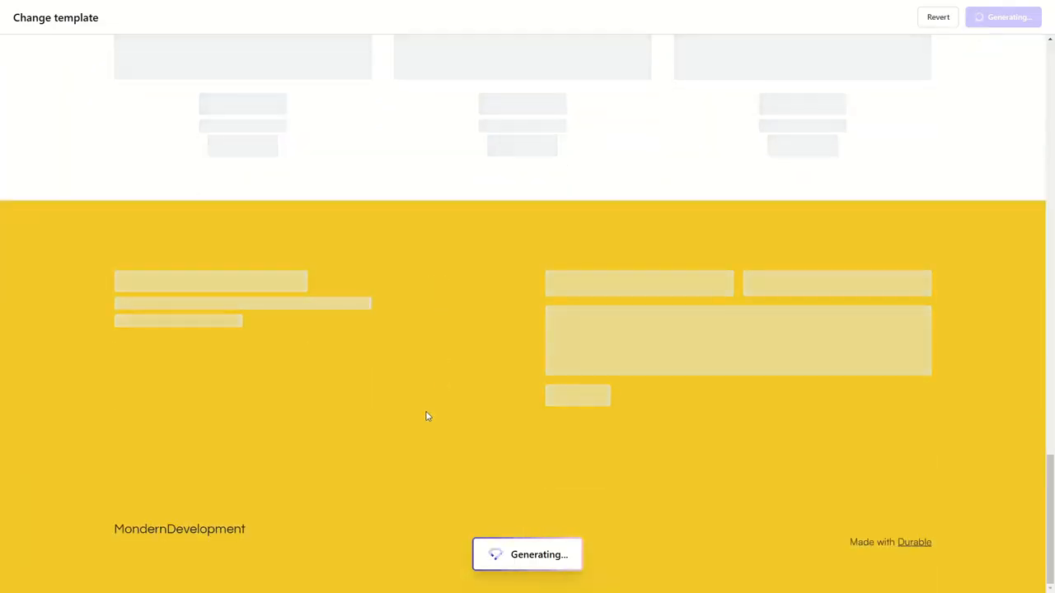
pyautogui.scroll(7, 412, 344)
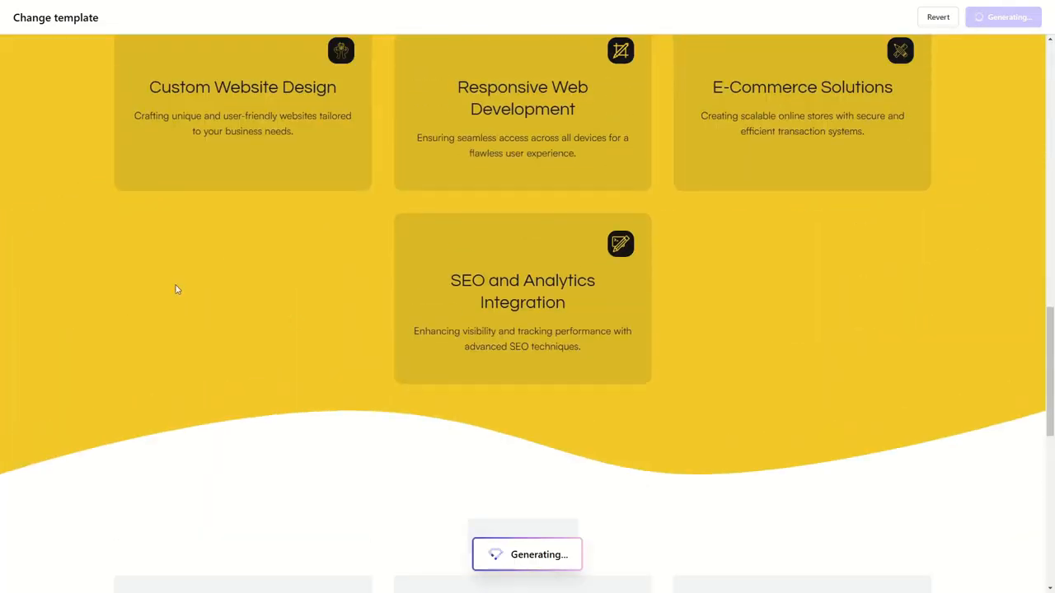
pyautogui.scroll(1, 165, 346)
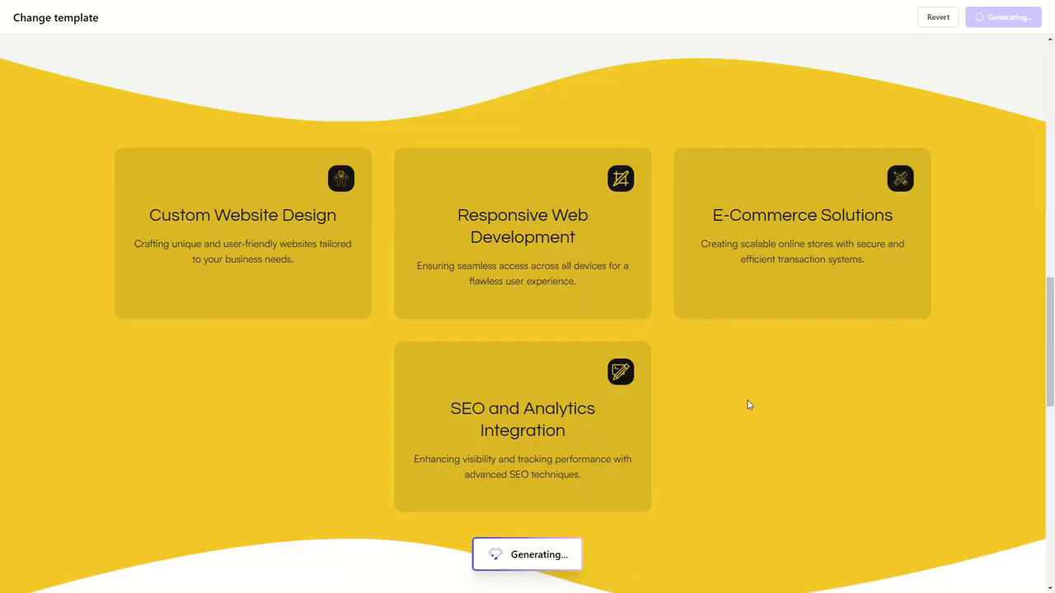
pyautogui.scroll(6, 748, 404)
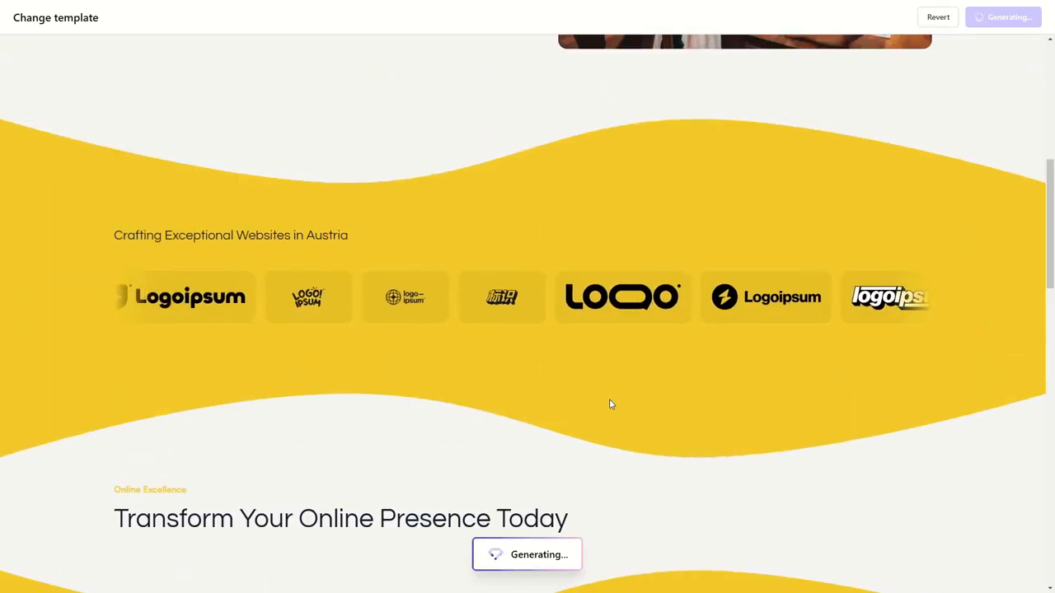
# - Apply the previewed yellow CodeWave template to the site and look over the home page in the editor
pyautogui.scroll(5, 611, 404)
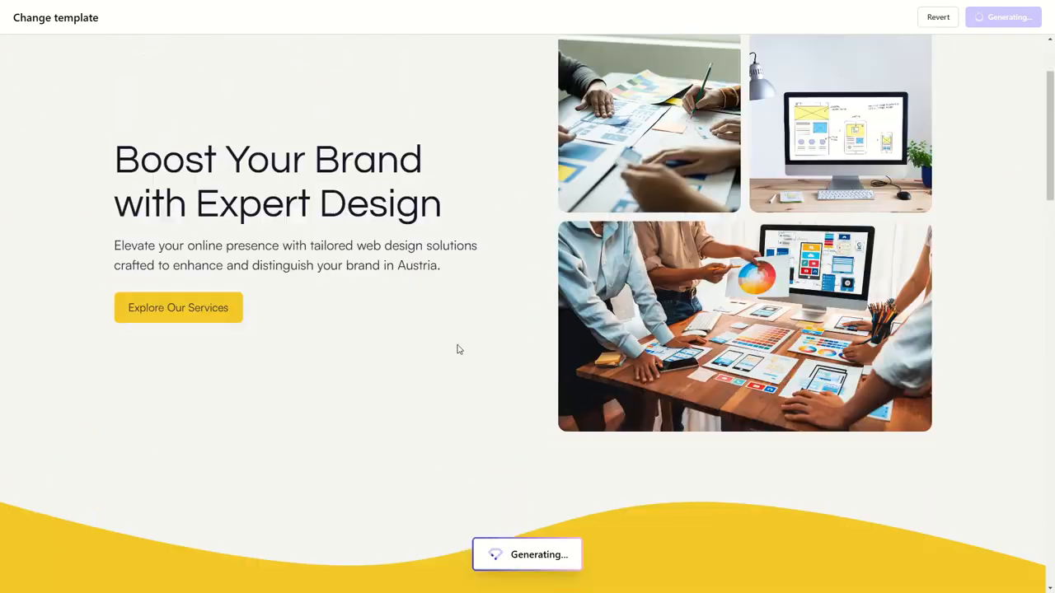
pyautogui.scroll(-5, 584, 332)
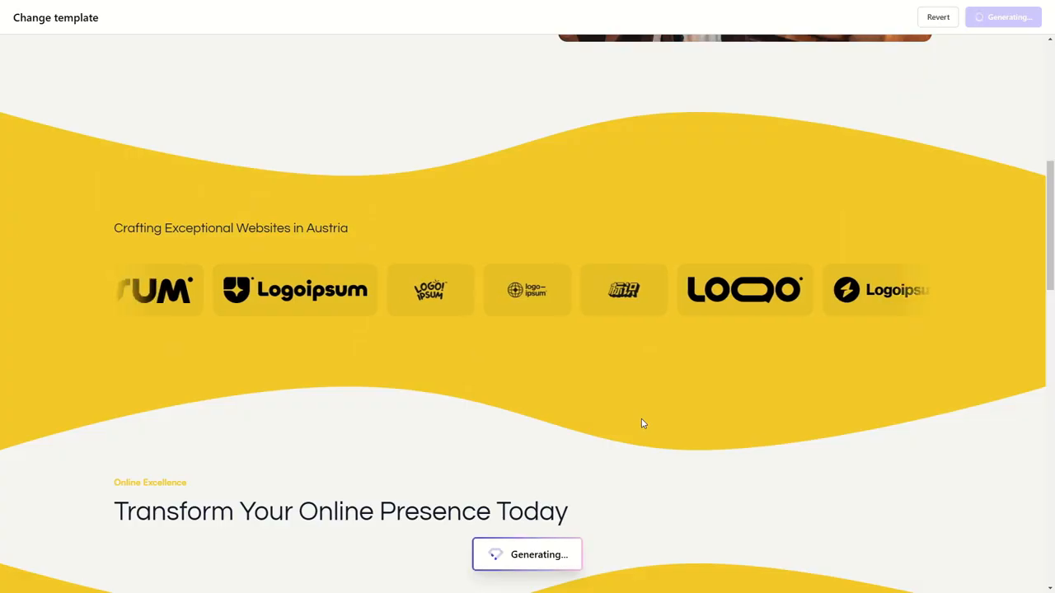
pyautogui.scroll(-5, 614, 403)
pyautogui.scroll(9, 621, 367)
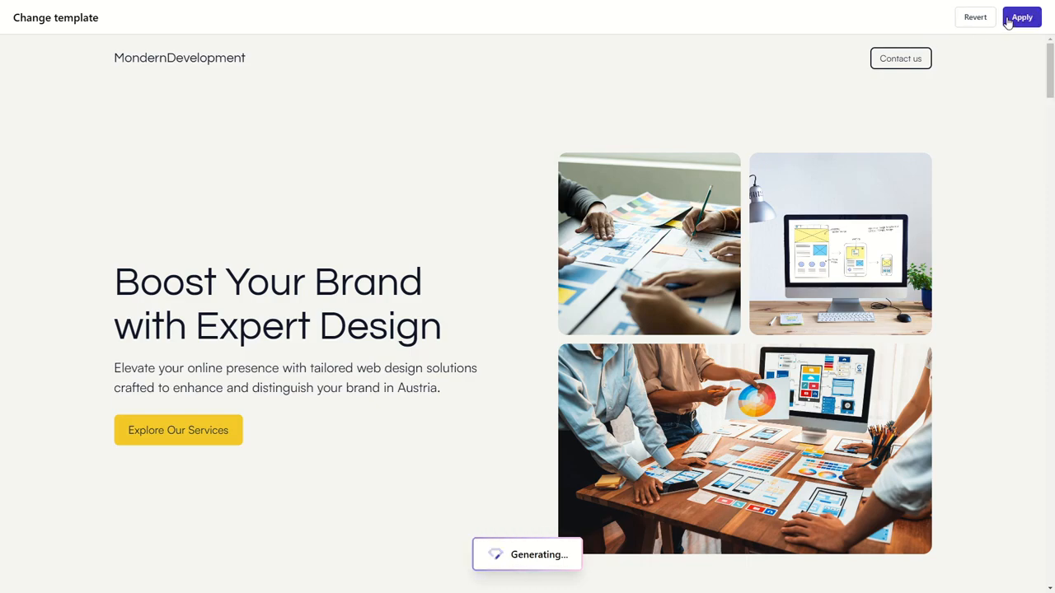
pyautogui.click(1030, 19)
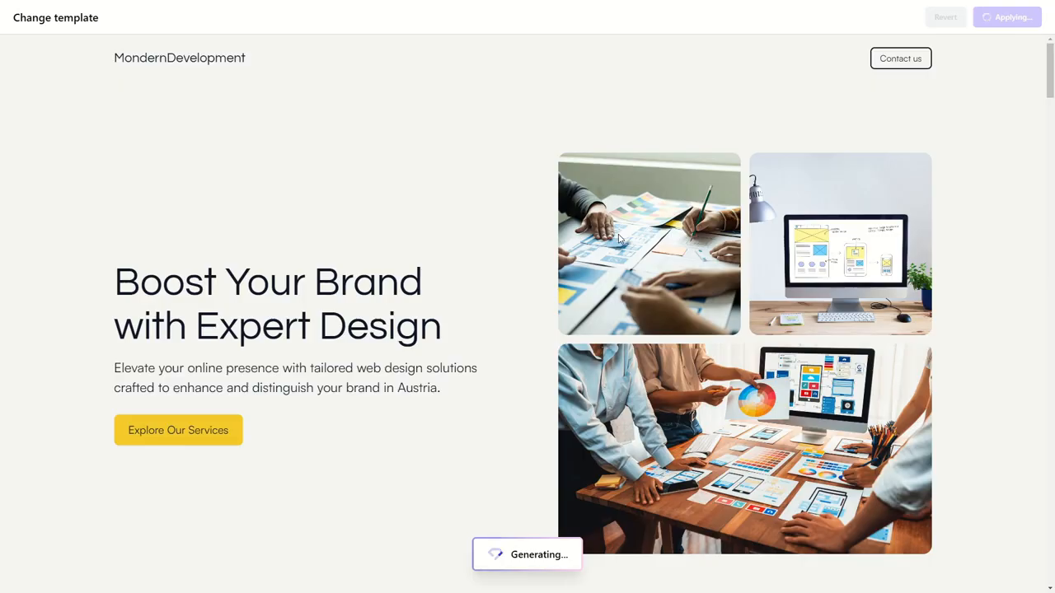
pyautogui.moveTo(620, 239)
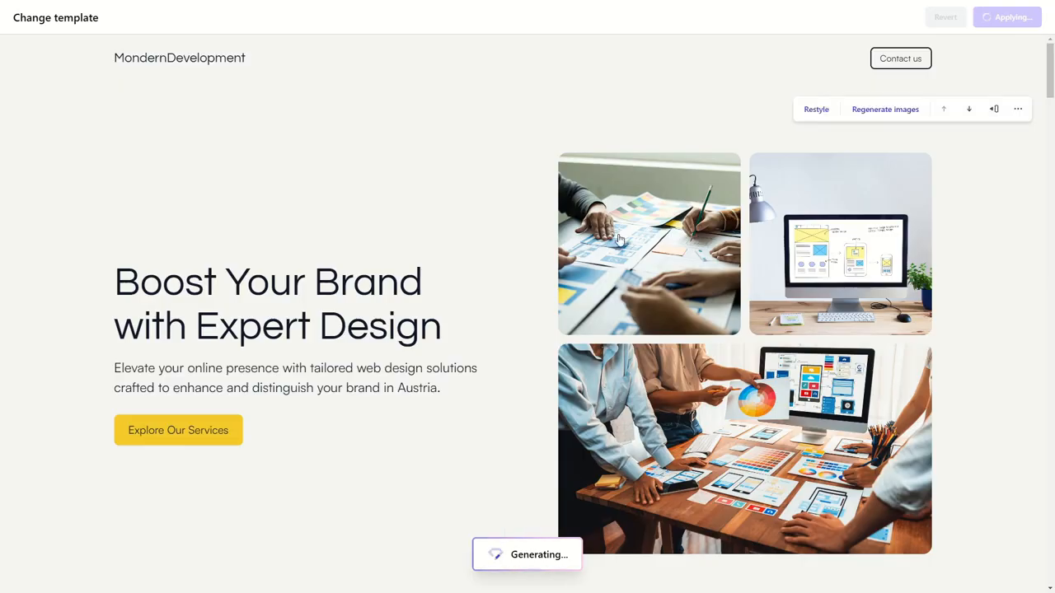
pyautogui.moveTo(379, 64)
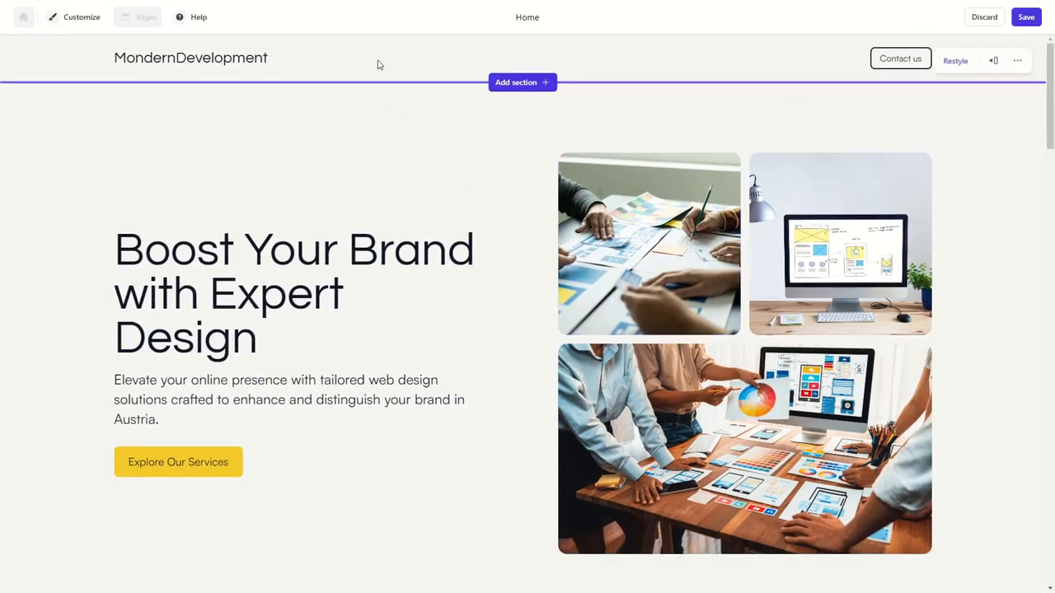
pyautogui.scroll(-10, 509, 306)
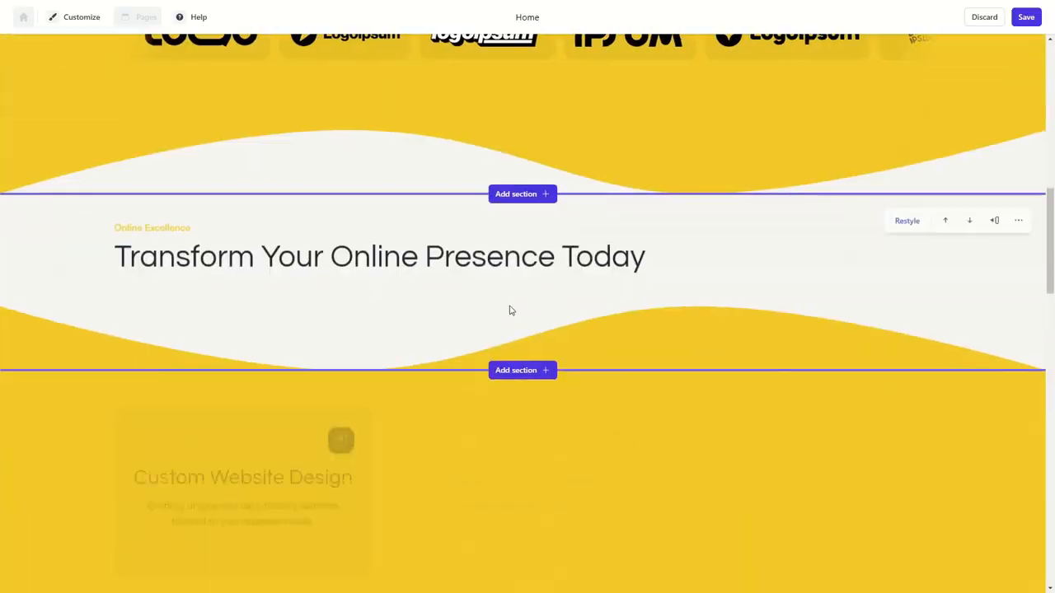
pyautogui.scroll(10, 509, 310)
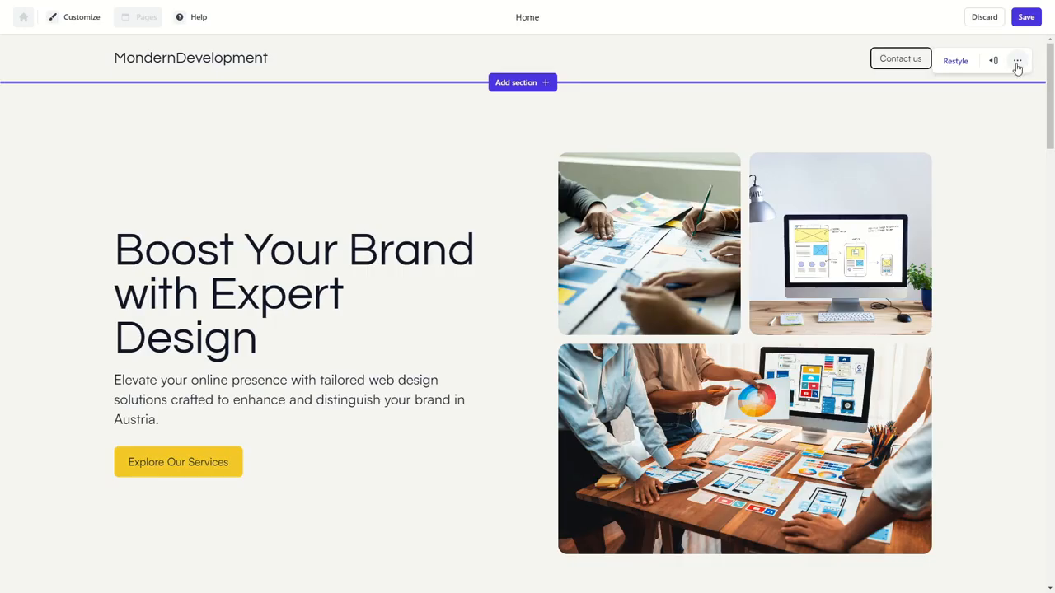
# - Open the website header's settings, check the logo source options and correct the site name to ModernDevelopment
pyautogui.click(1018, 66)
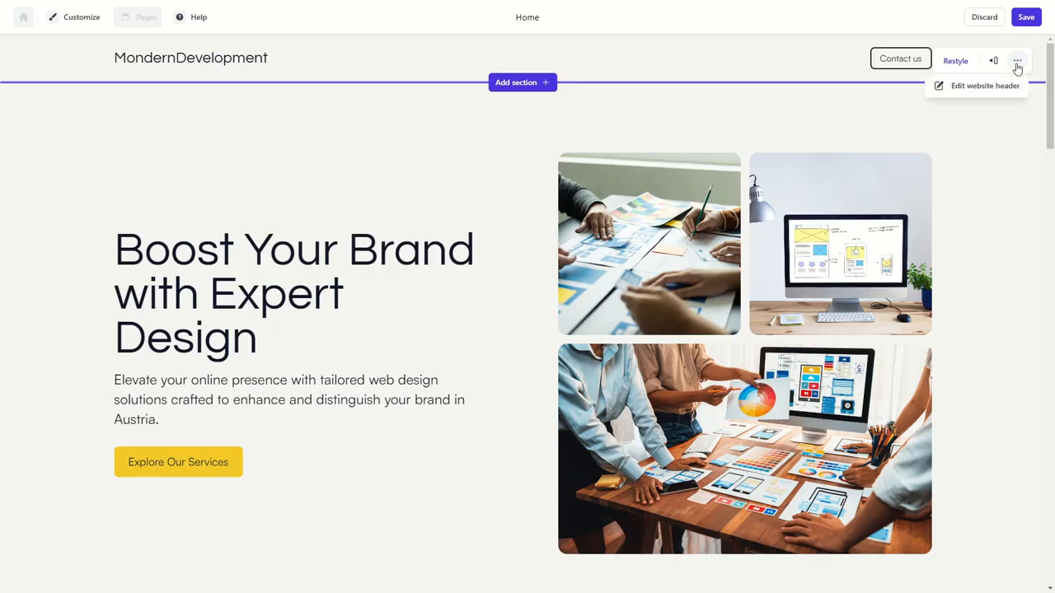
pyautogui.click(979, 89)
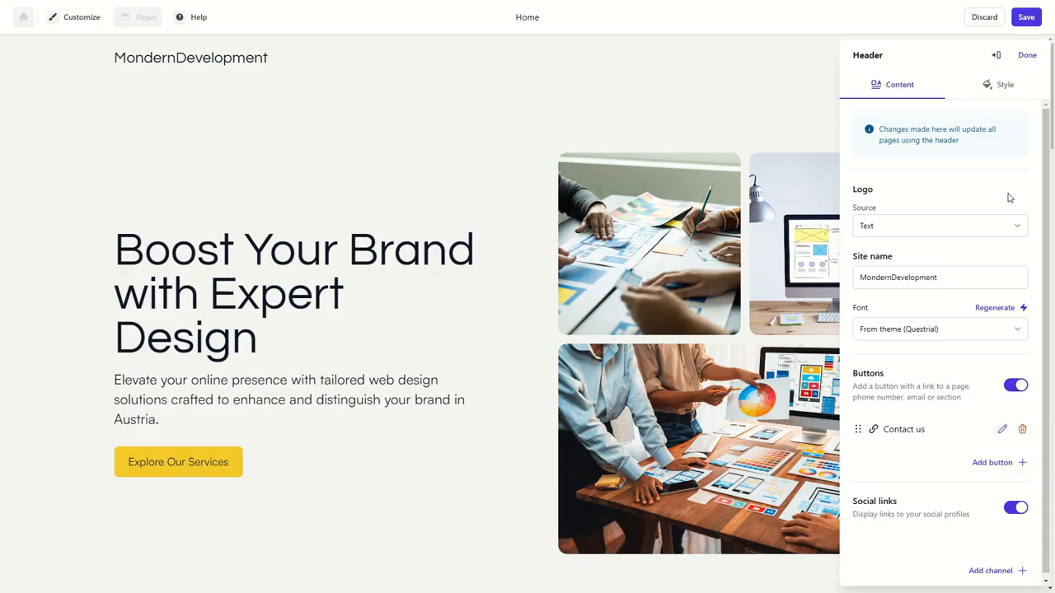
pyautogui.click(930, 226)
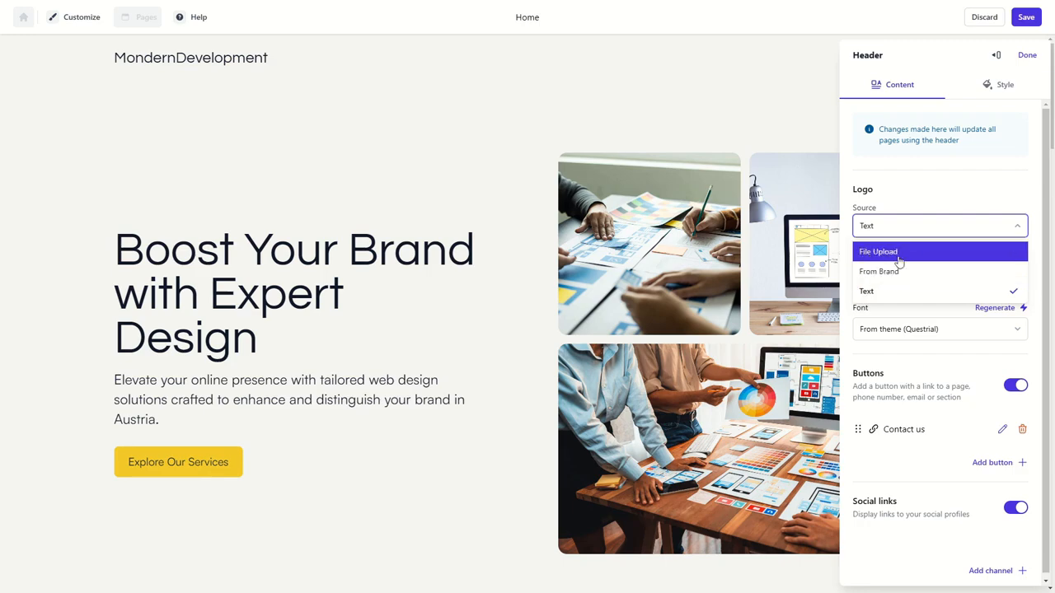
pyautogui.click(896, 196)
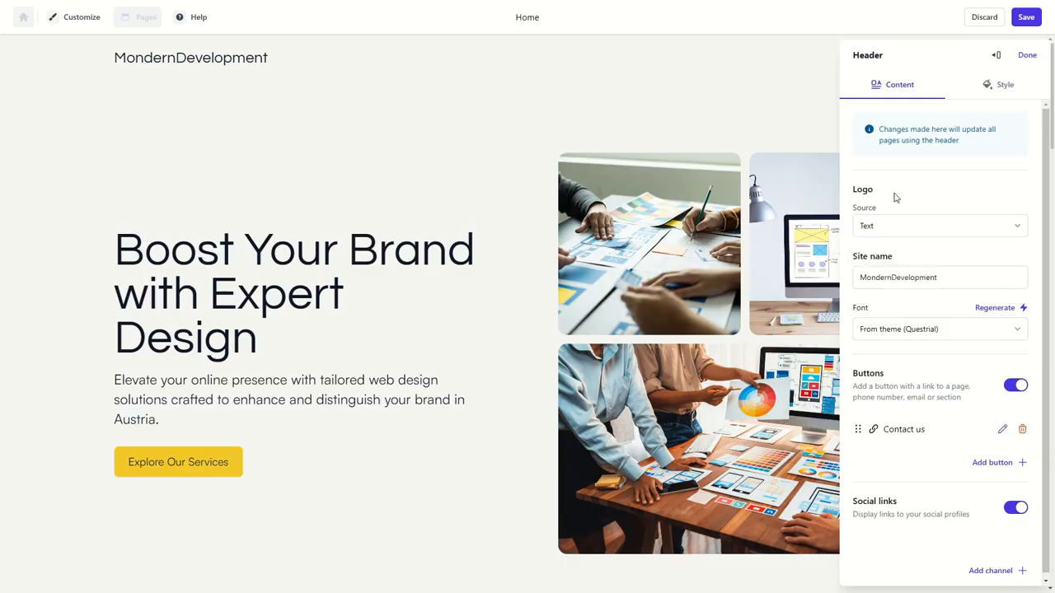
pyautogui.doubleClick(914, 279)
pyautogui.click(907, 253)
pyautogui.click(875, 278)
pyautogui.press('BackSpace')
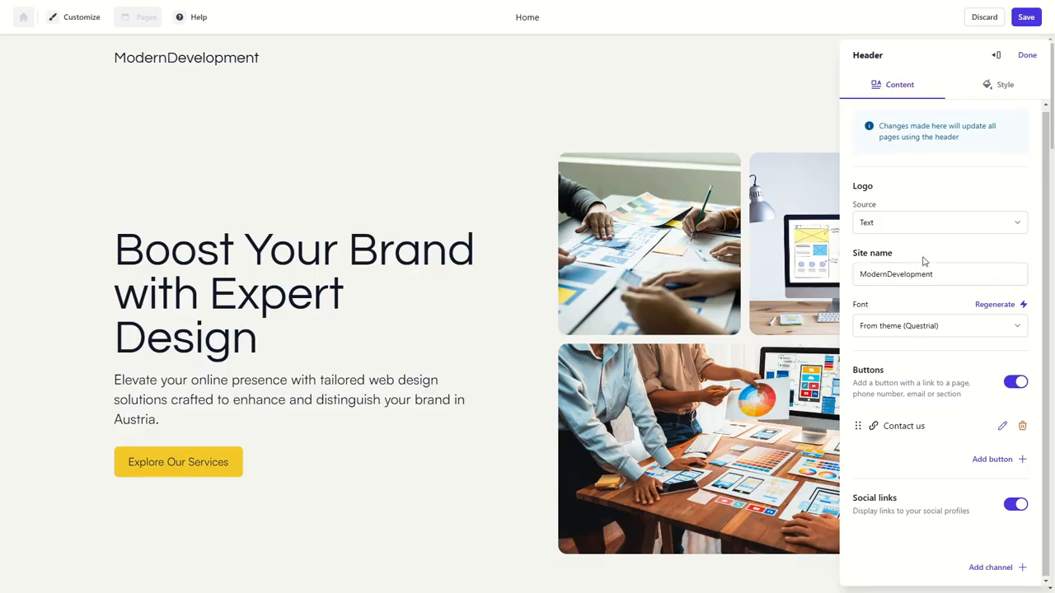
# - Look through the font choices for the site name and review the home page beside the header settings
pyautogui.click(901, 328)
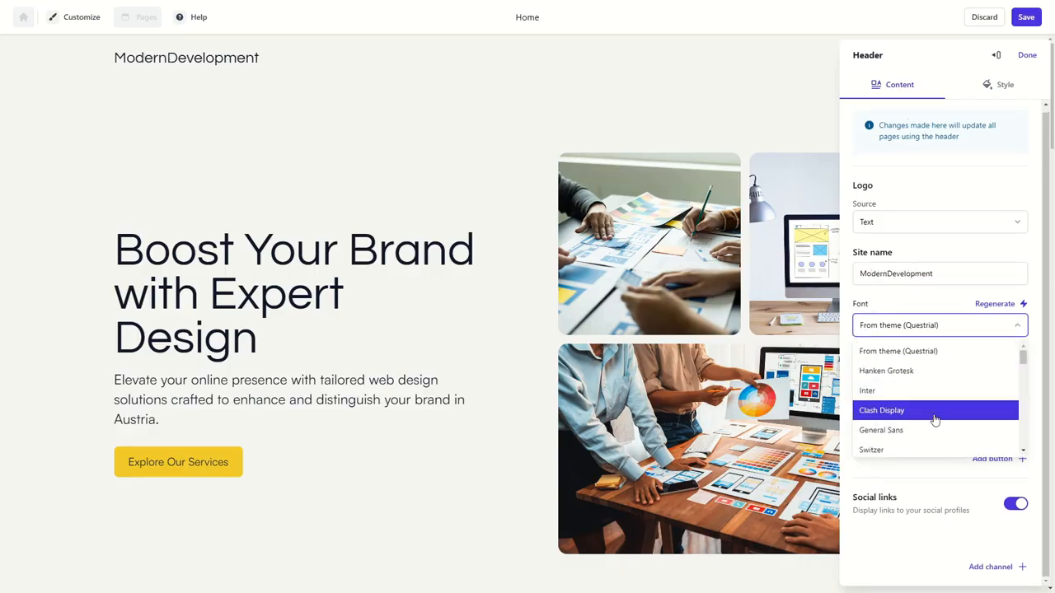
pyautogui.click(901, 308)
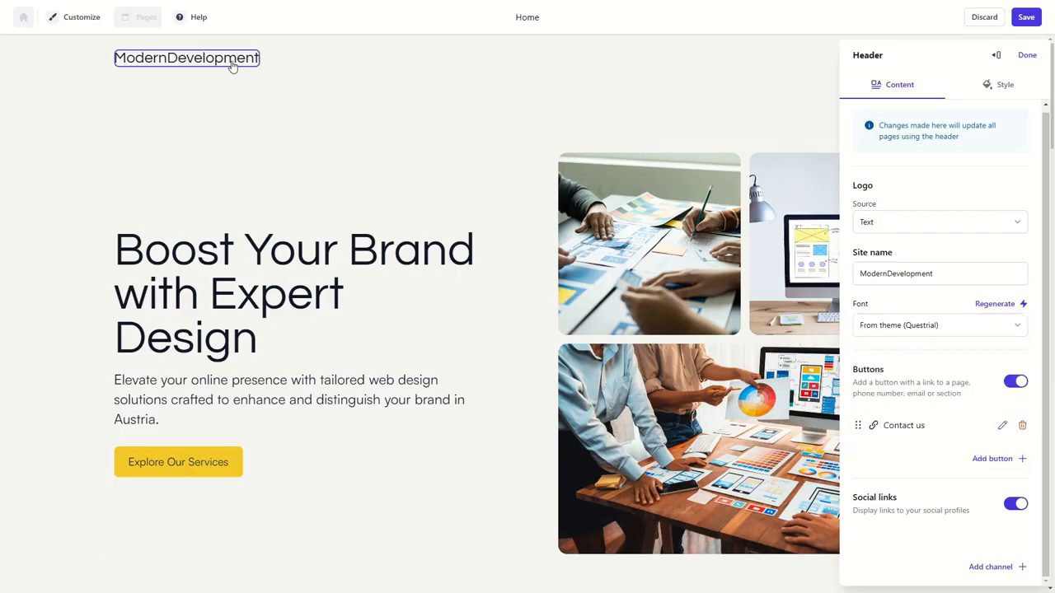
pyautogui.scroll(-2, 281, 303)
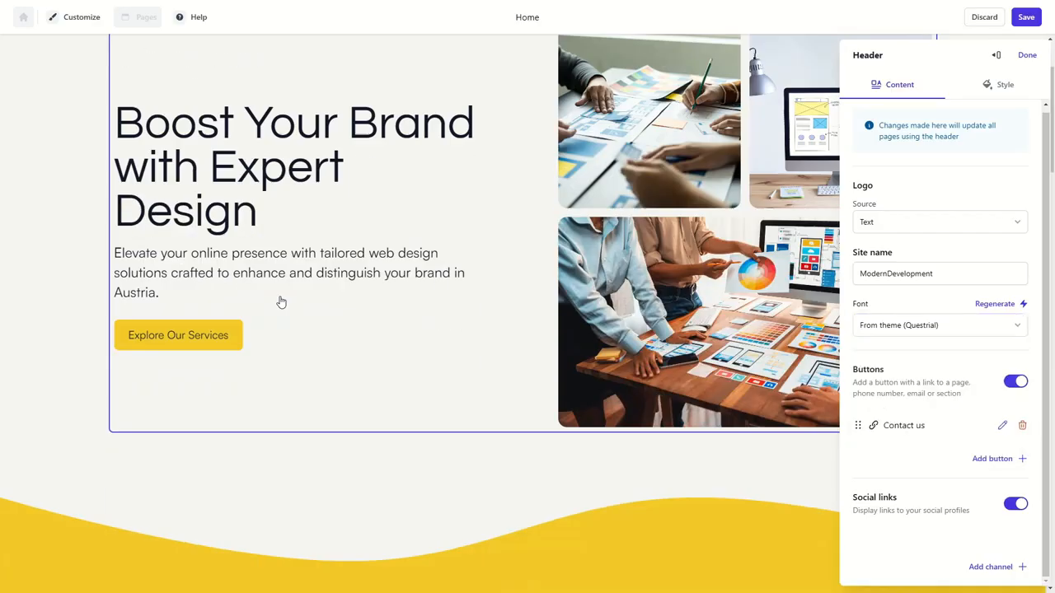
pyautogui.scroll(-5, 281, 302)
pyautogui.scroll(8, 263, 273)
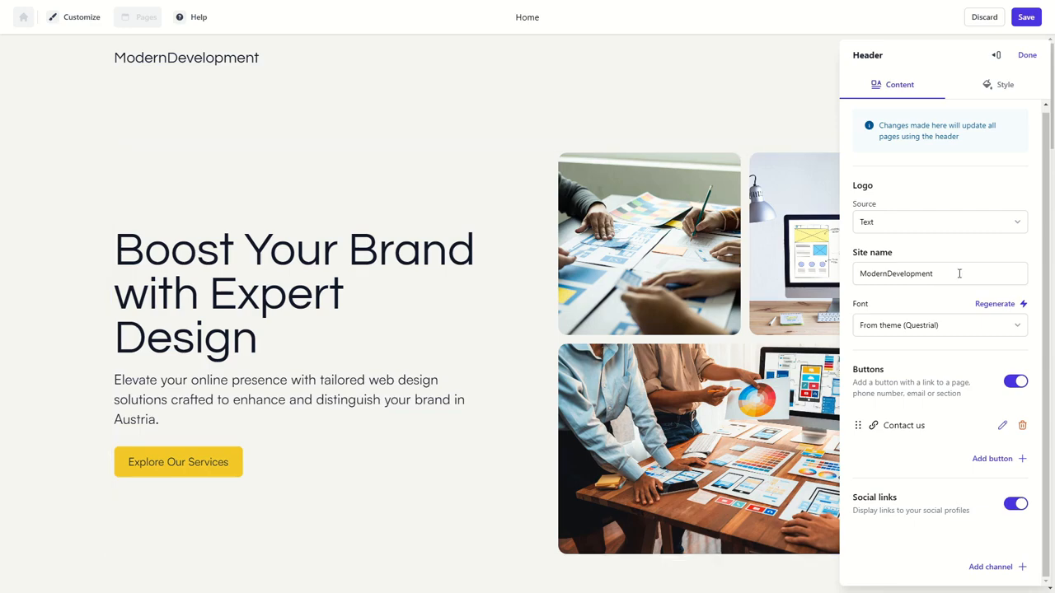
# - Dock the header settings on the opposite side of the page and set the header colors to theme scheme Aa
pyautogui.click(996, 56)
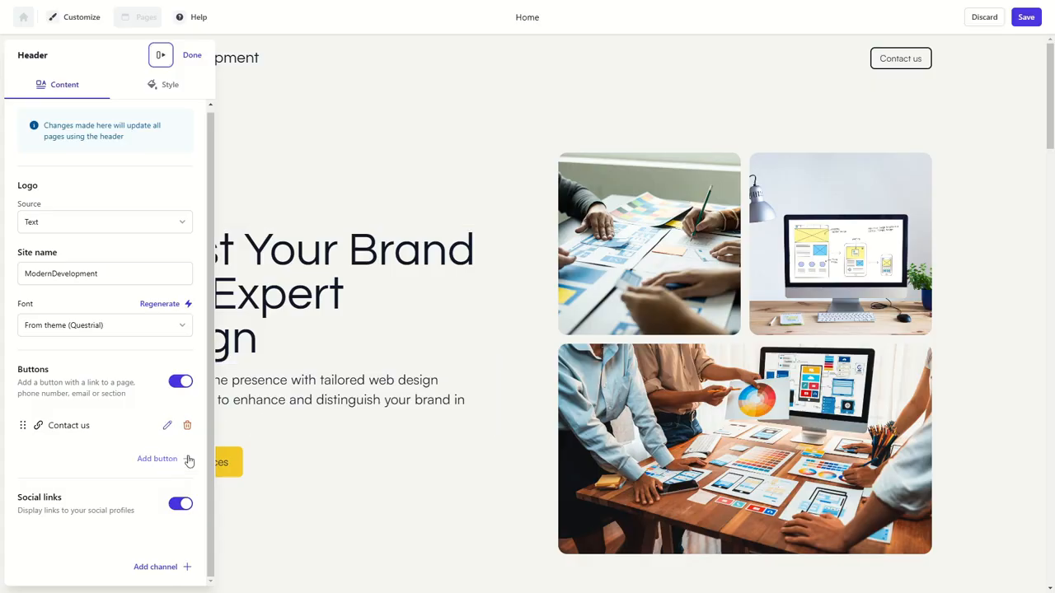
pyautogui.click(160, 87)
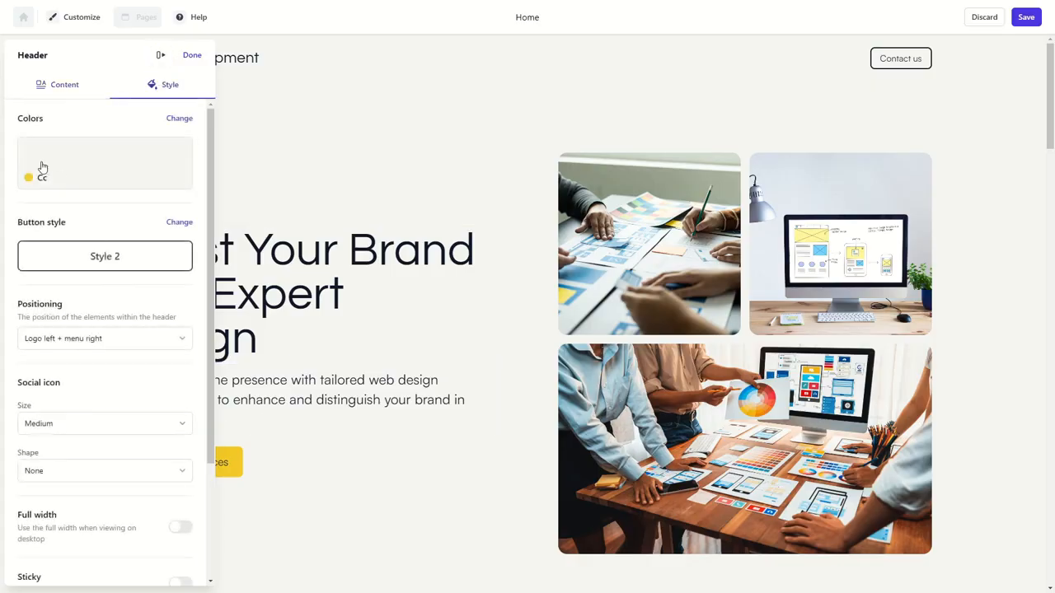
pyautogui.click(180, 120)
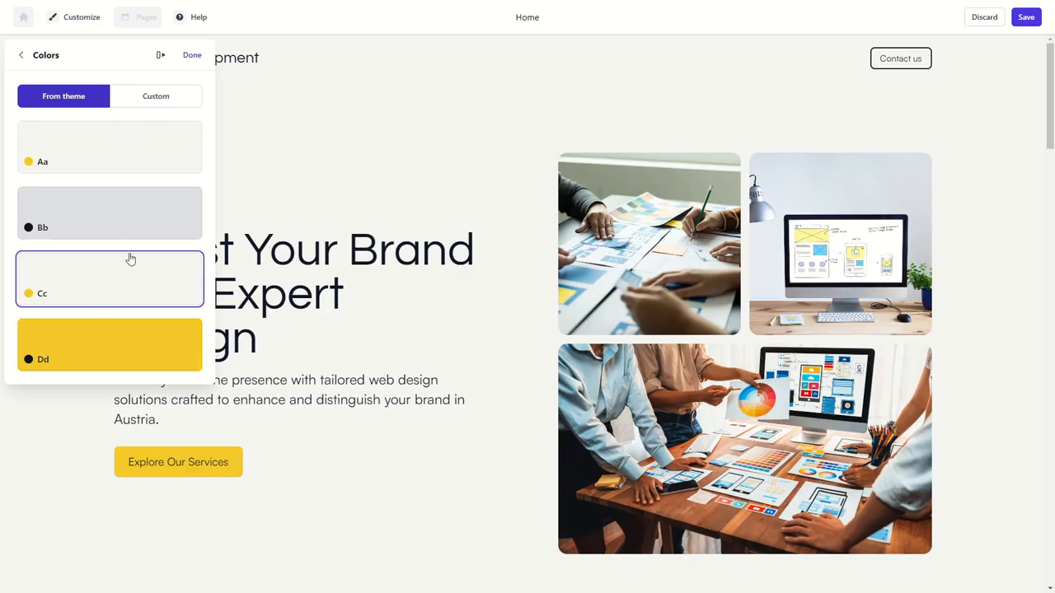
pyautogui.click(154, 96)
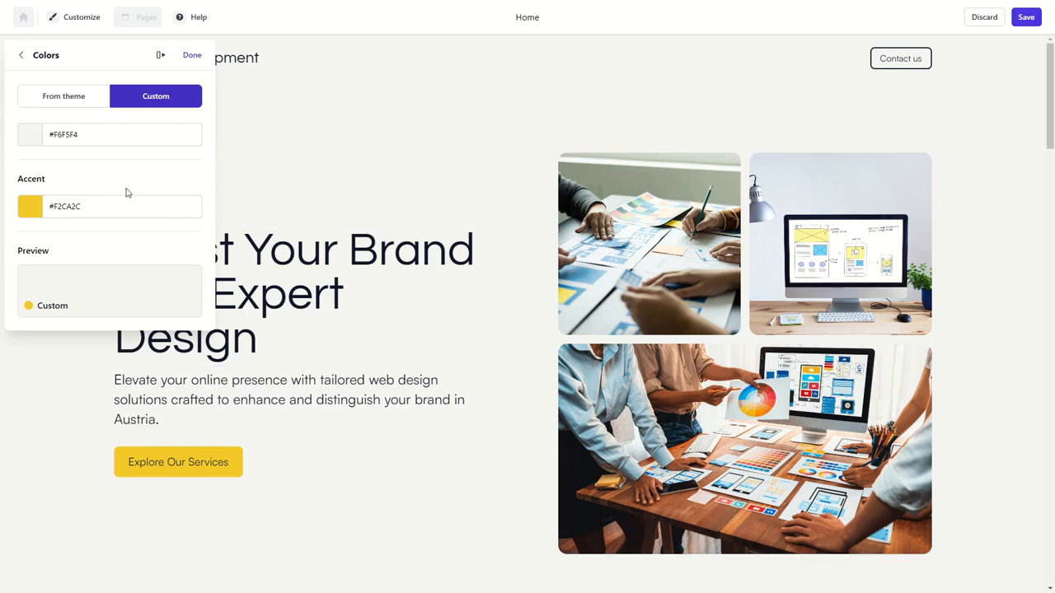
pyautogui.click(58, 97)
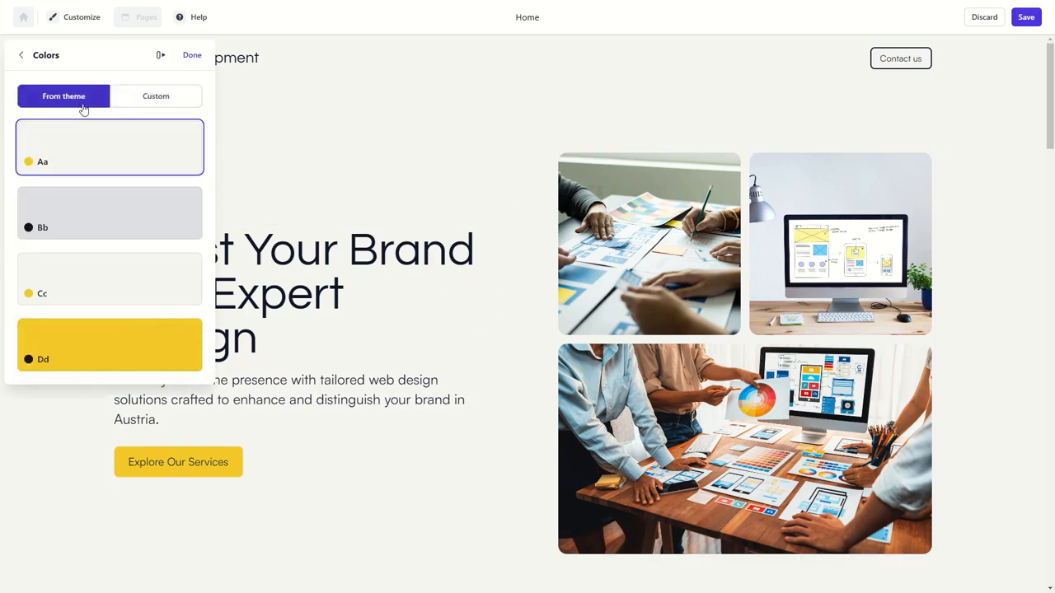
pyautogui.click(23, 56)
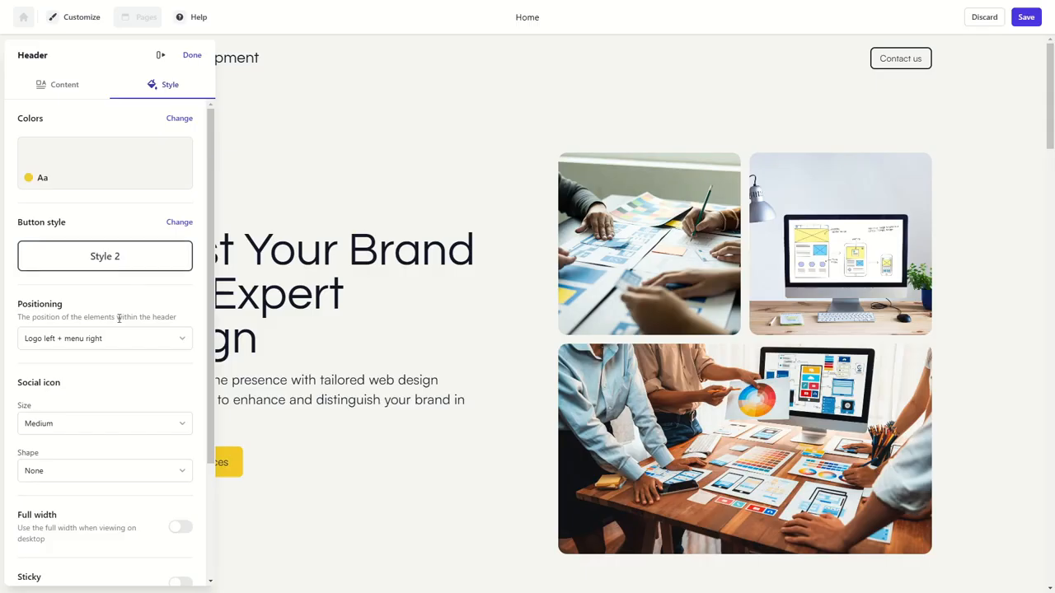
# - Review the header's positioning, social icon, full width, sticky and spacing style options, and close the header settings
pyautogui.scroll(-3, 99, 355)
pyautogui.scroll(-1, 115, 346)
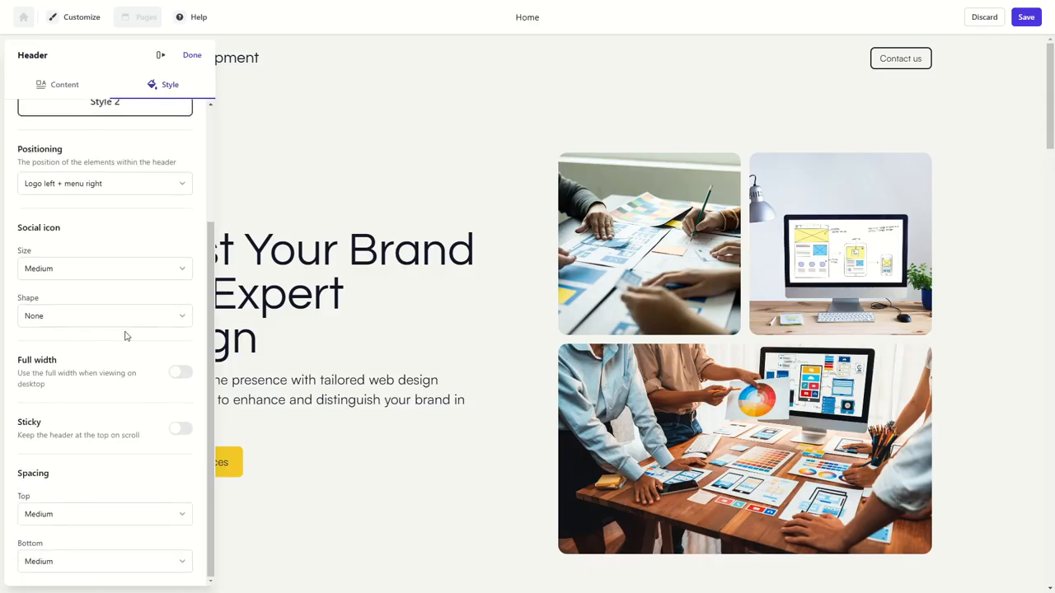
pyautogui.doubleClick(29, 473)
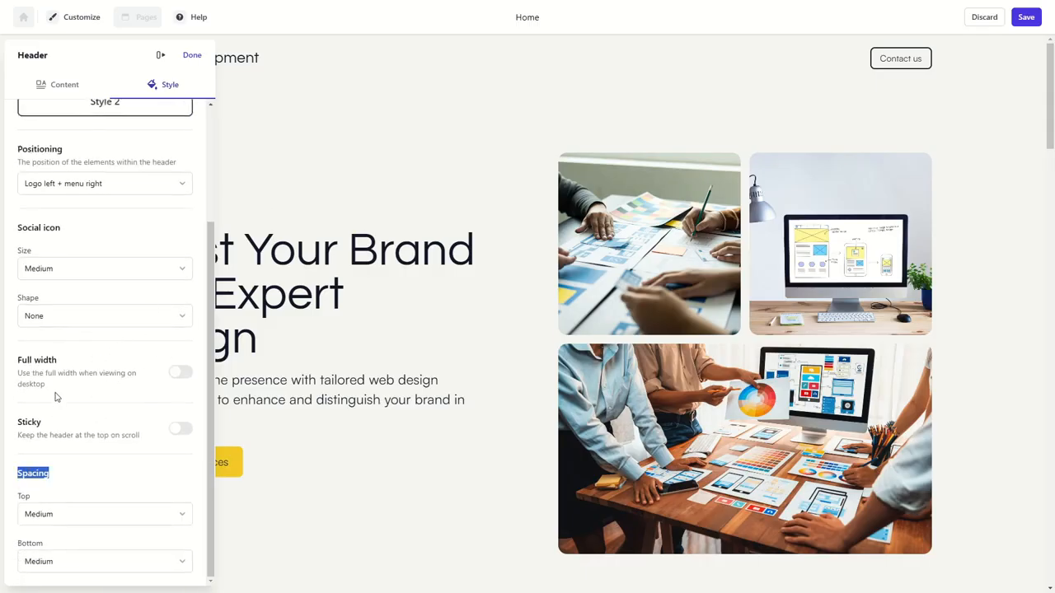
pyautogui.click(29, 227)
pyautogui.scroll(4, 132, 270)
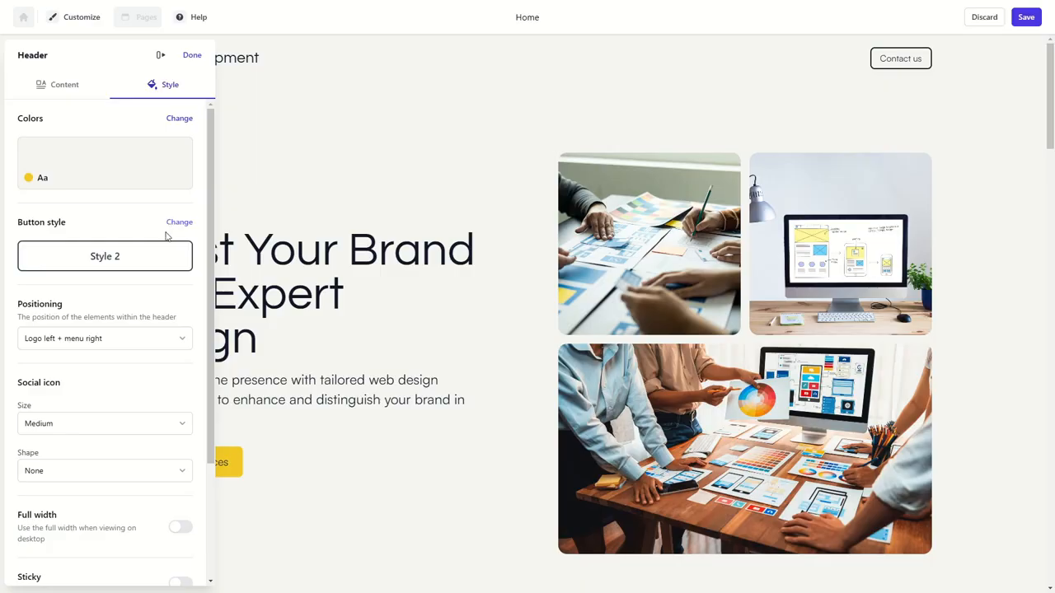
pyautogui.click(192, 56)
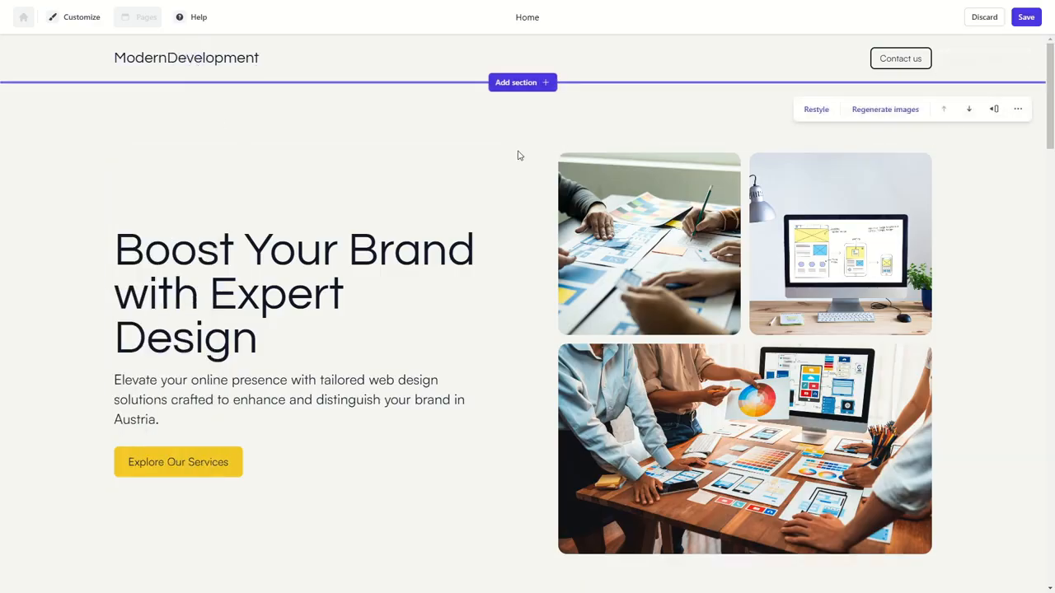
# - Open the banner grid section's content settings and change its headline to "Modern Development"
pyautogui.click(1019, 113)
pyautogui.click(989, 134)
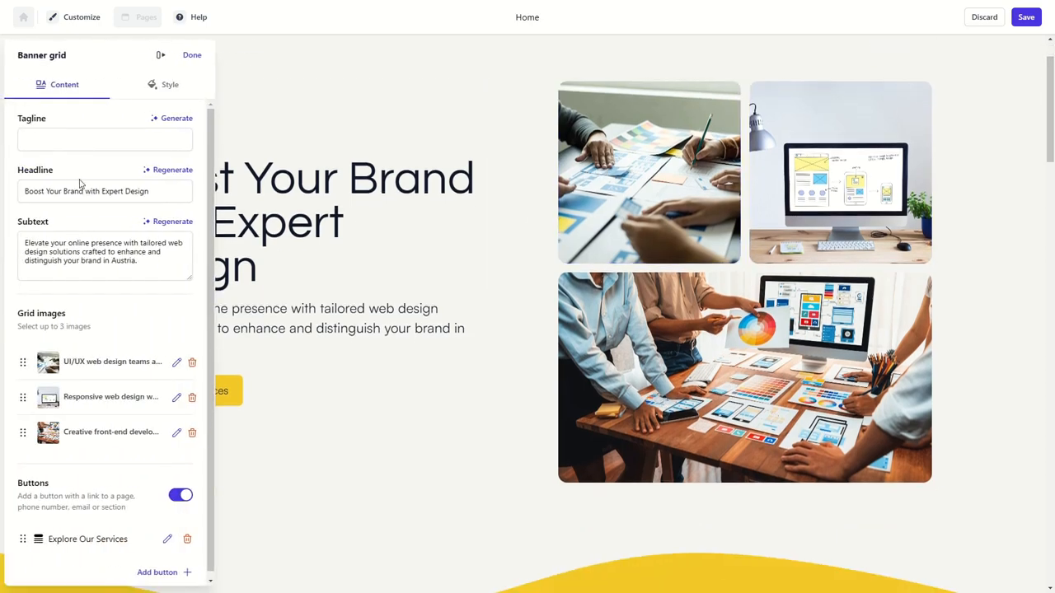
pyautogui.tripleClick(144, 191)
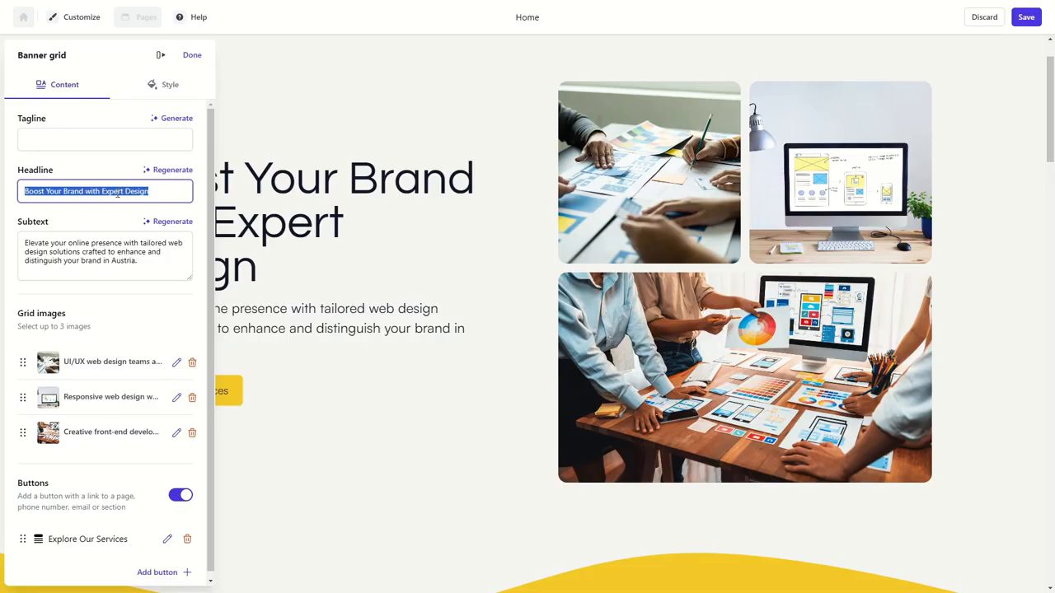
pyautogui.write('Modern W')
pyautogui.press('BackSpace')
pyautogui.write('Develo')
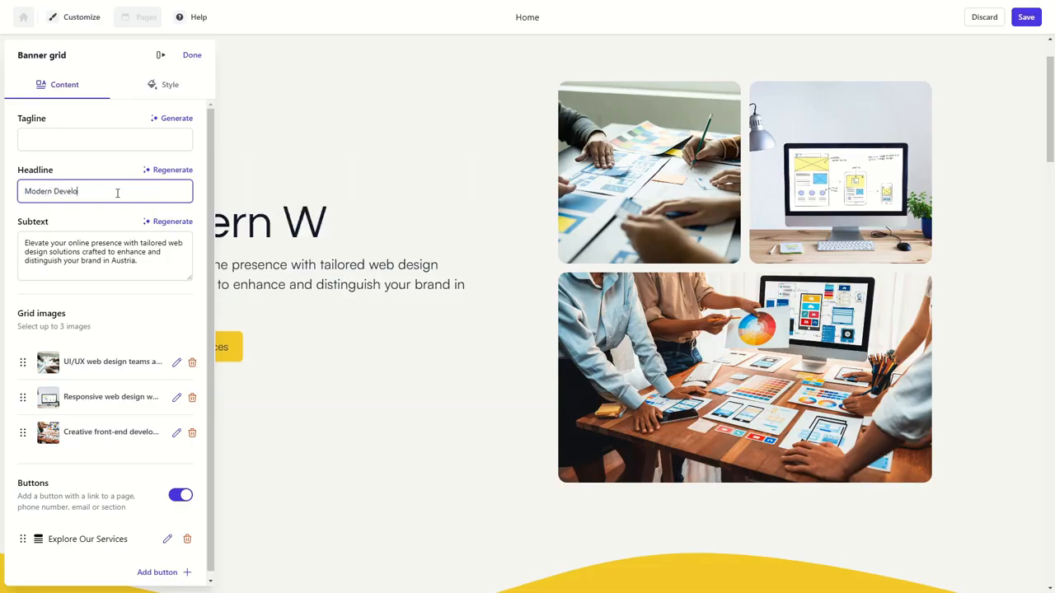
pyautogui.write('pment')
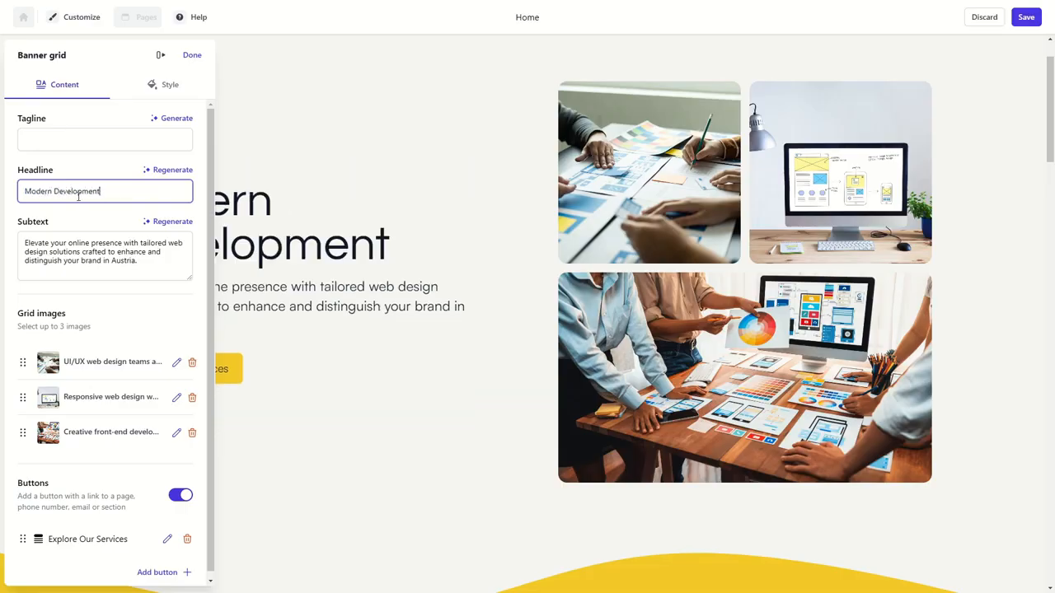
# - Dock the banner grid settings on the opposite side of the page and link the Explore Our Services button to the Home page
pyautogui.tripleClick(151, 266)
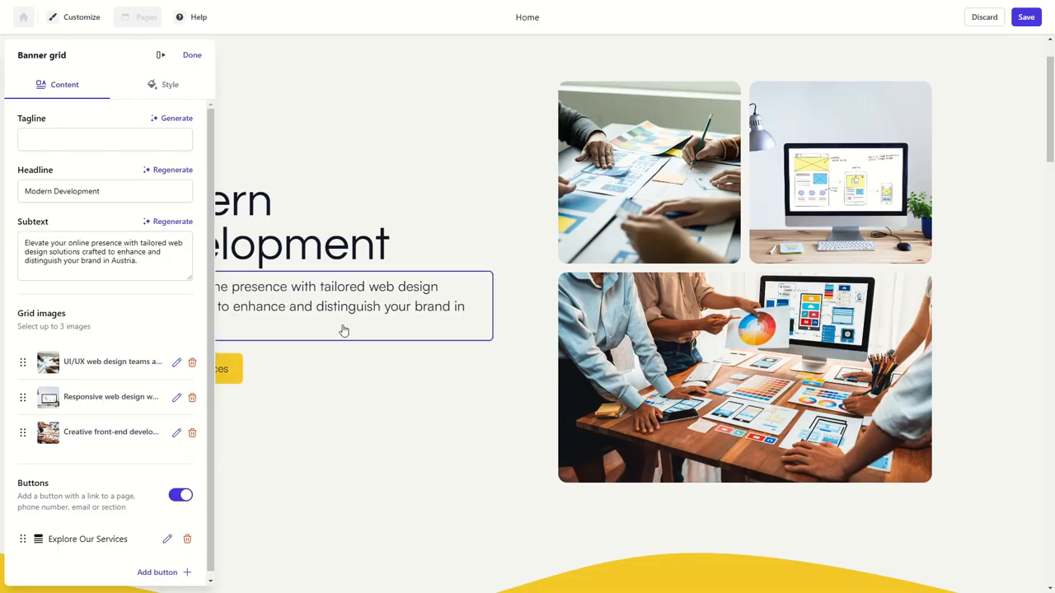
pyautogui.click(161, 56)
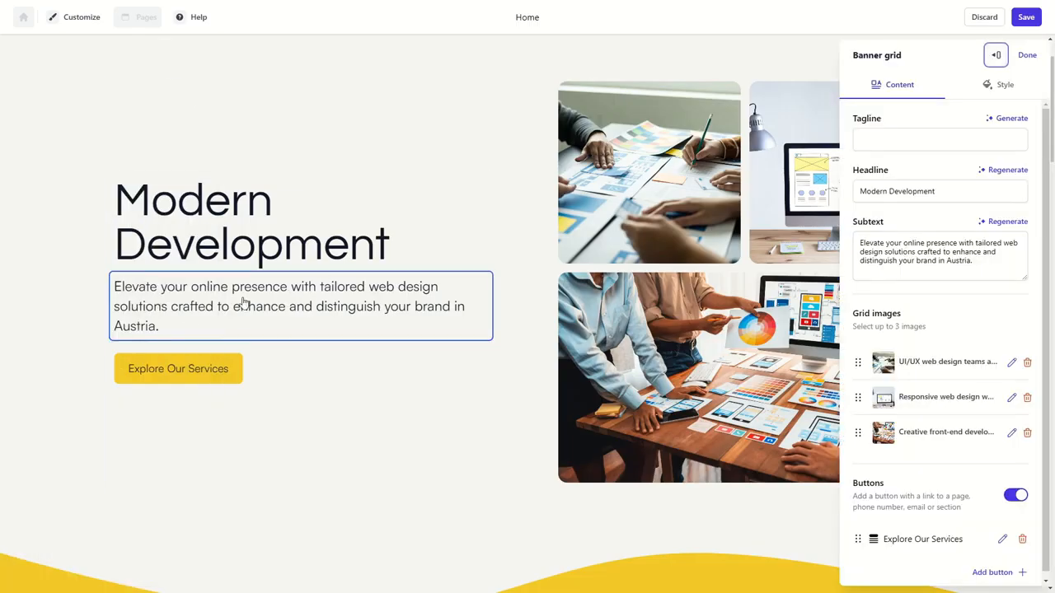
pyautogui.scroll(-1, 949, 535)
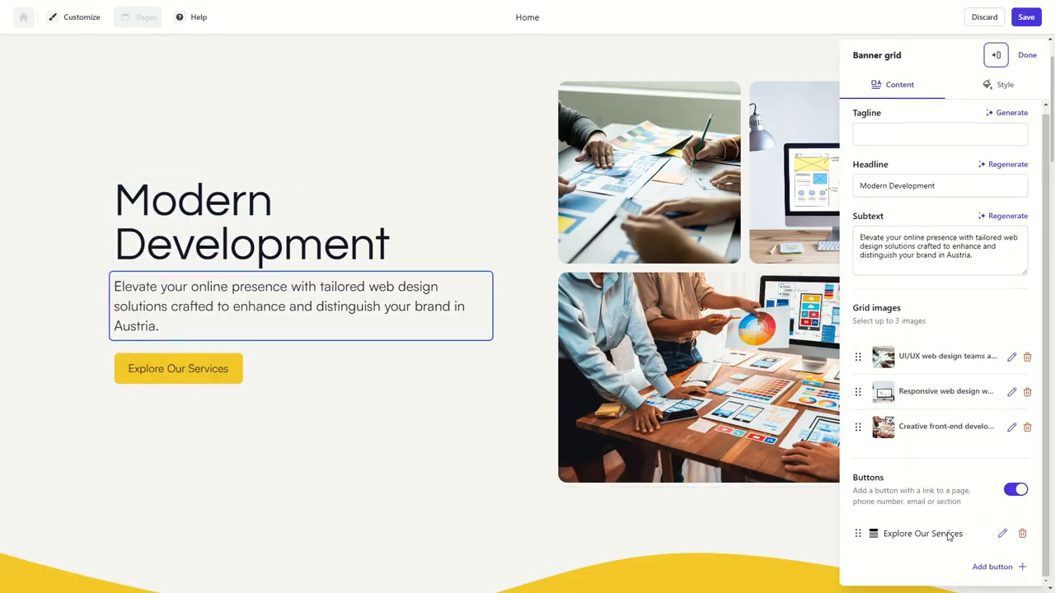
pyautogui.click(1003, 536)
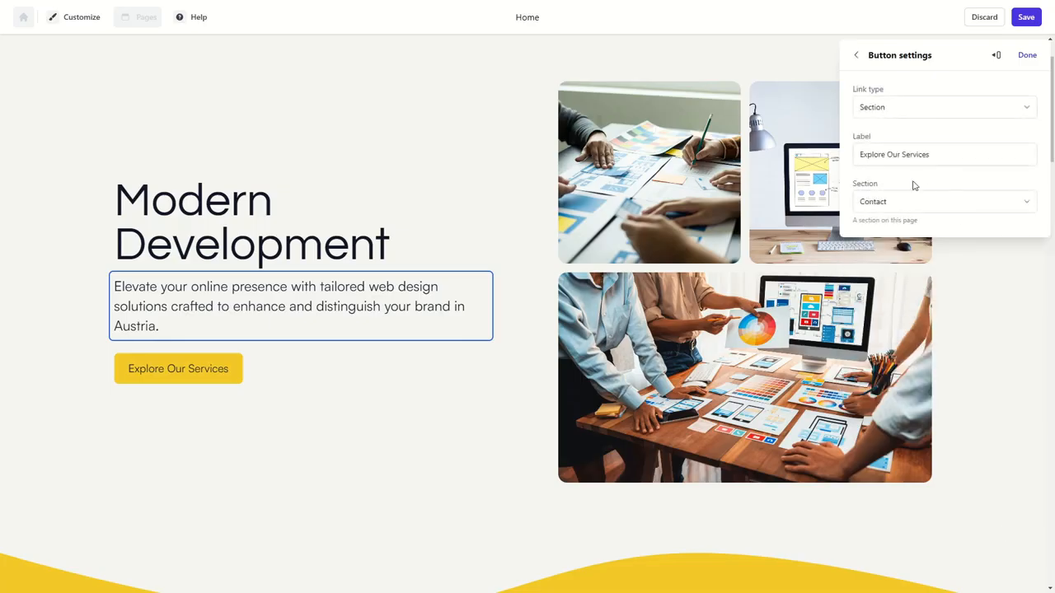
pyautogui.click(904, 109)
pyautogui.click(875, 134)
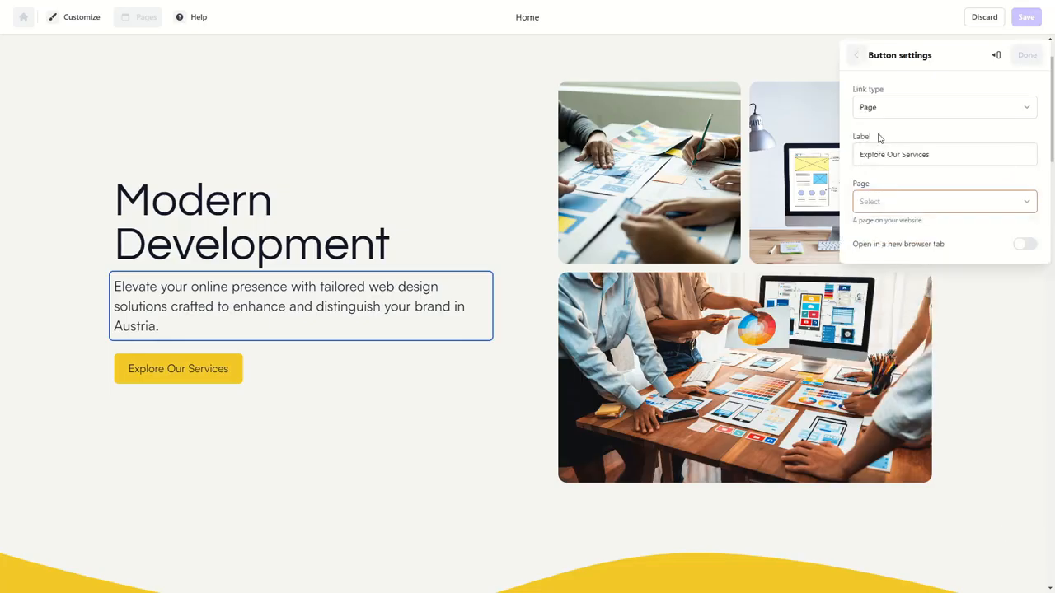
pyautogui.click(872, 205)
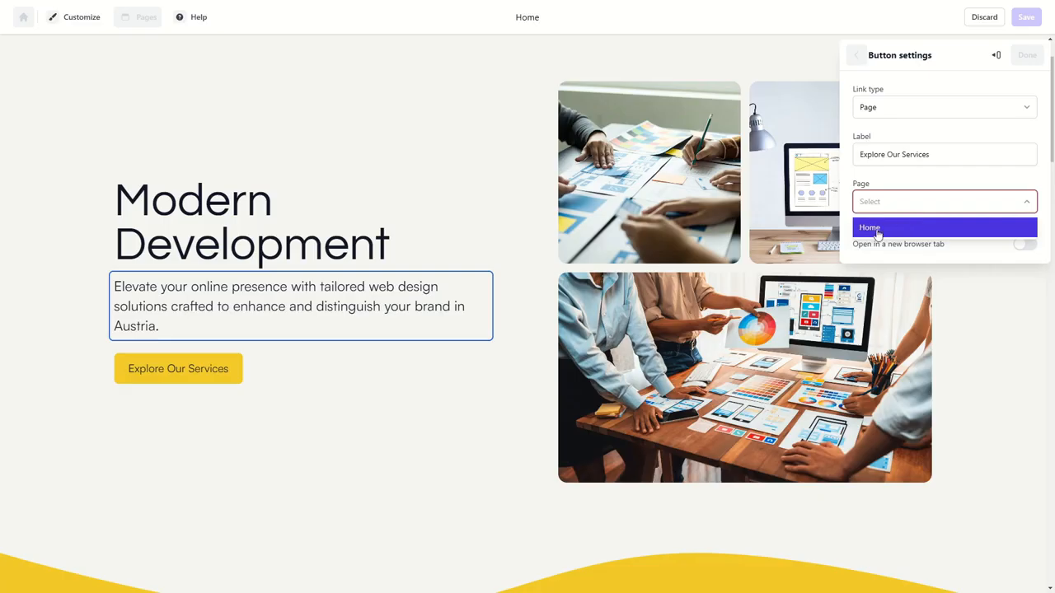
pyautogui.click(877, 231)
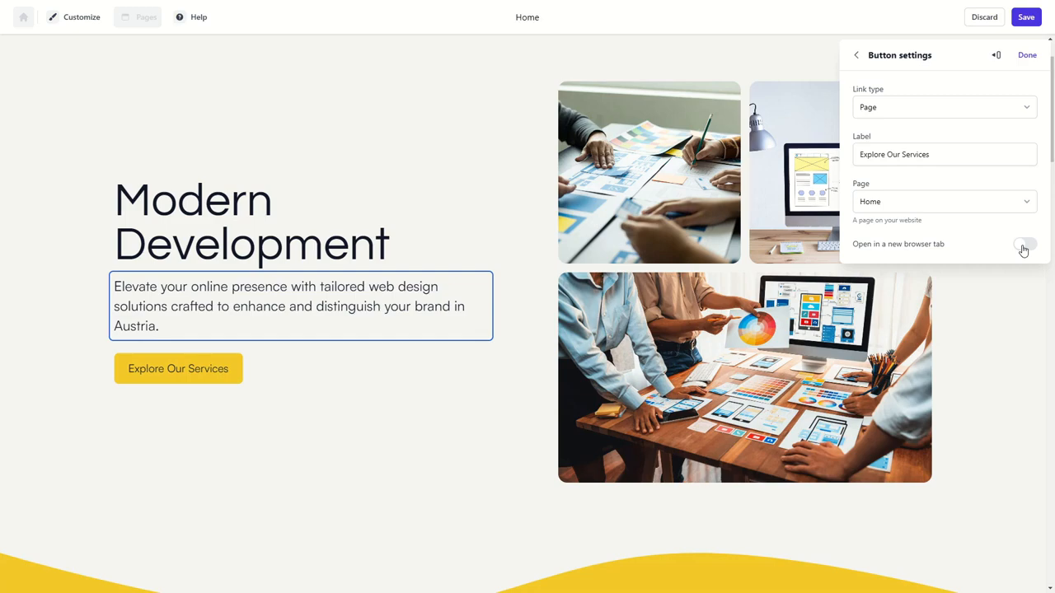
pyautogui.click(856, 56)
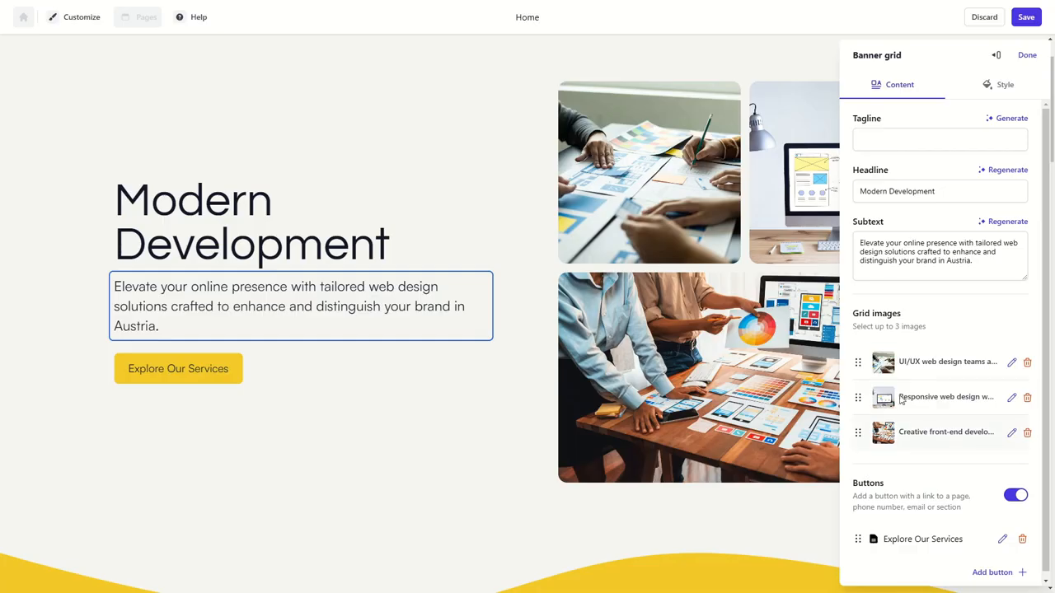
# - Try theme button style Style 2 on the banner grid and switch it back to Style 1
pyautogui.click(1005, 87)
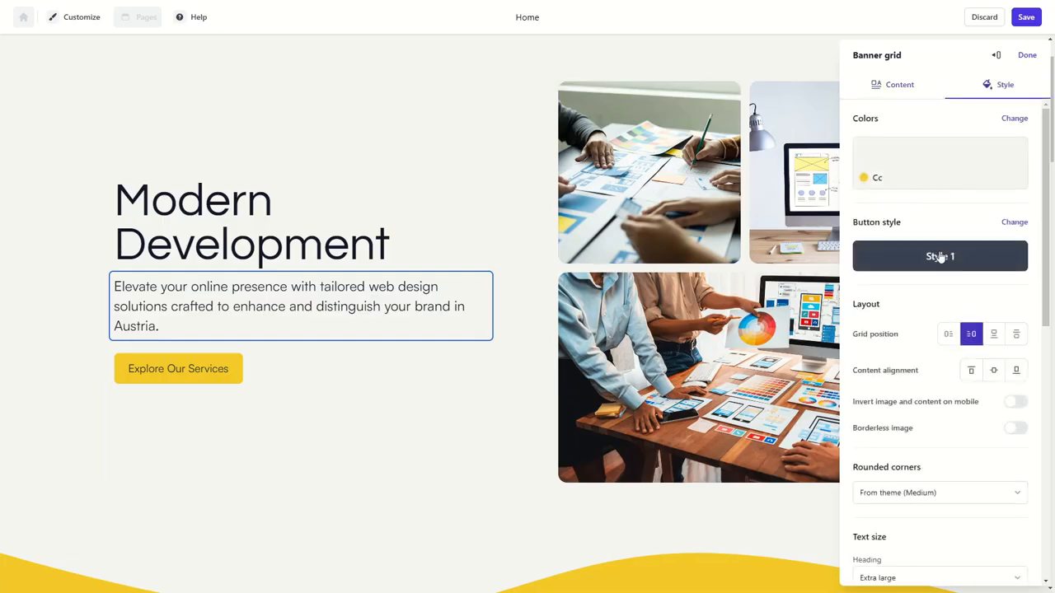
pyautogui.click(1014, 223)
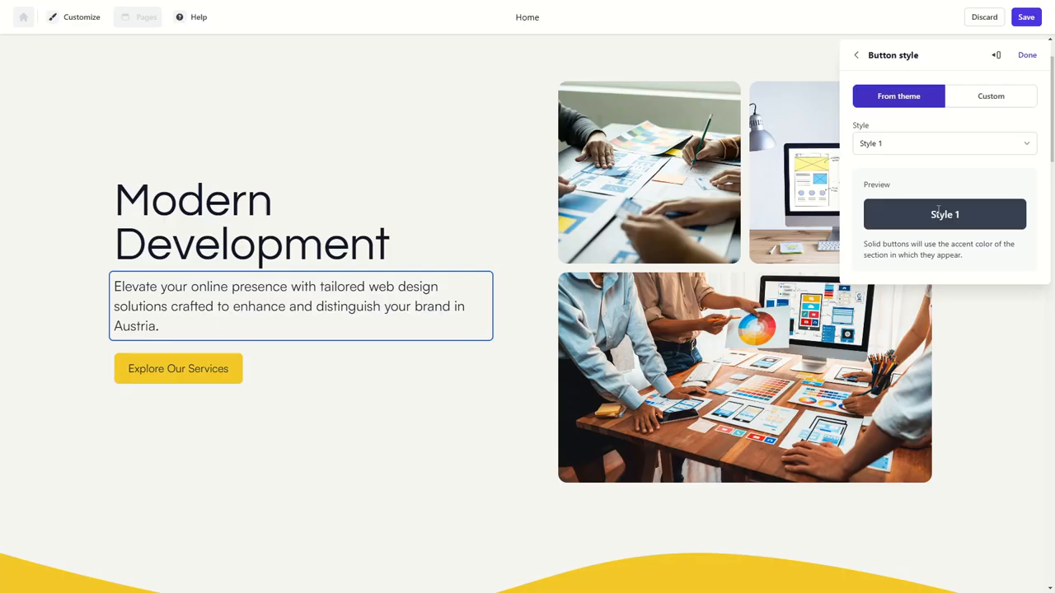
pyautogui.click(935, 149)
pyautogui.click(875, 189)
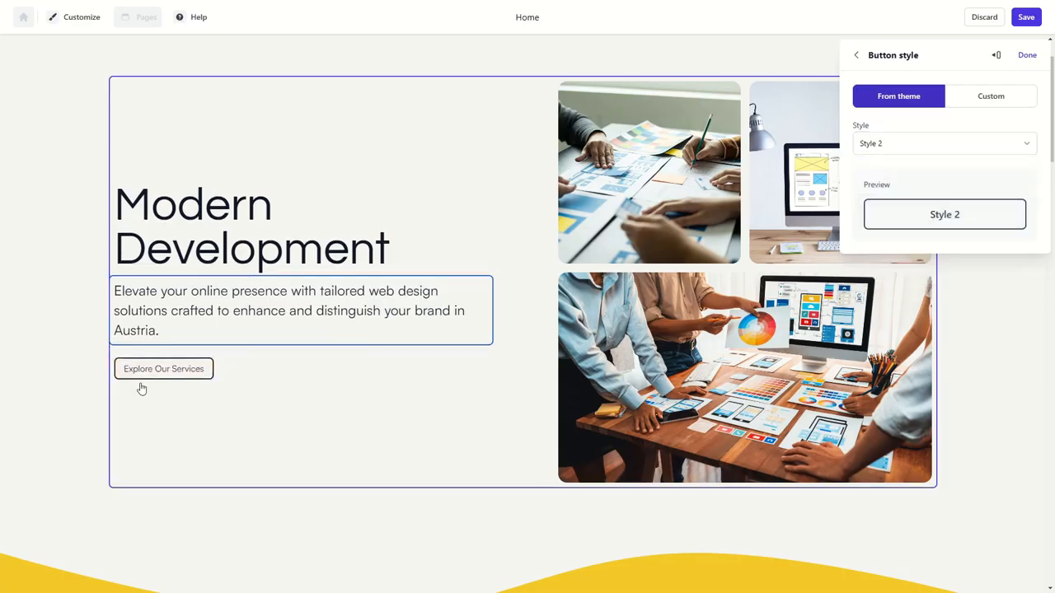
pyautogui.click(920, 144)
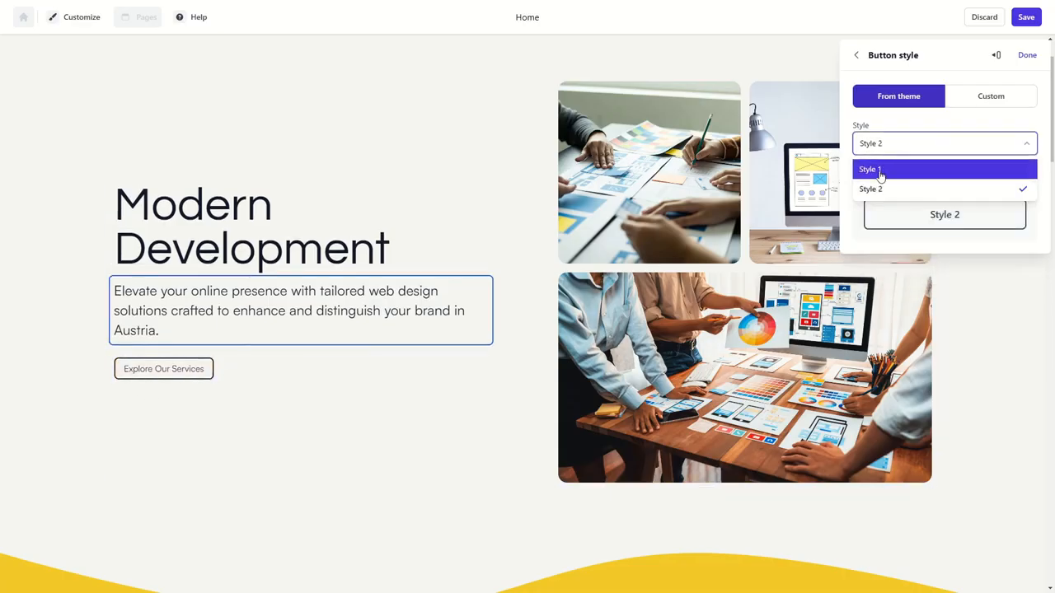
pyautogui.click(878, 169)
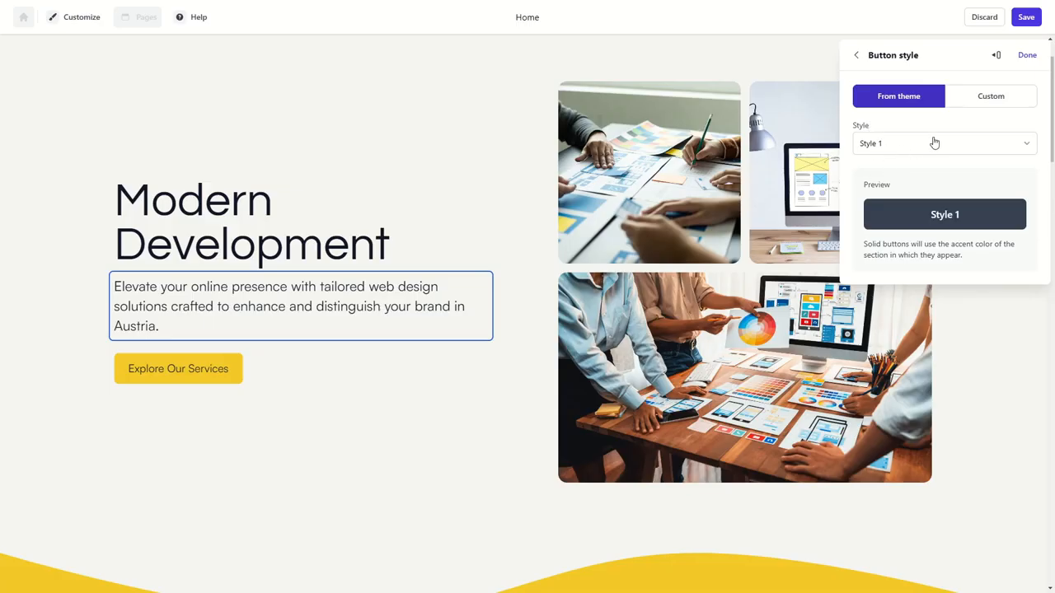
pyautogui.click(856, 57)
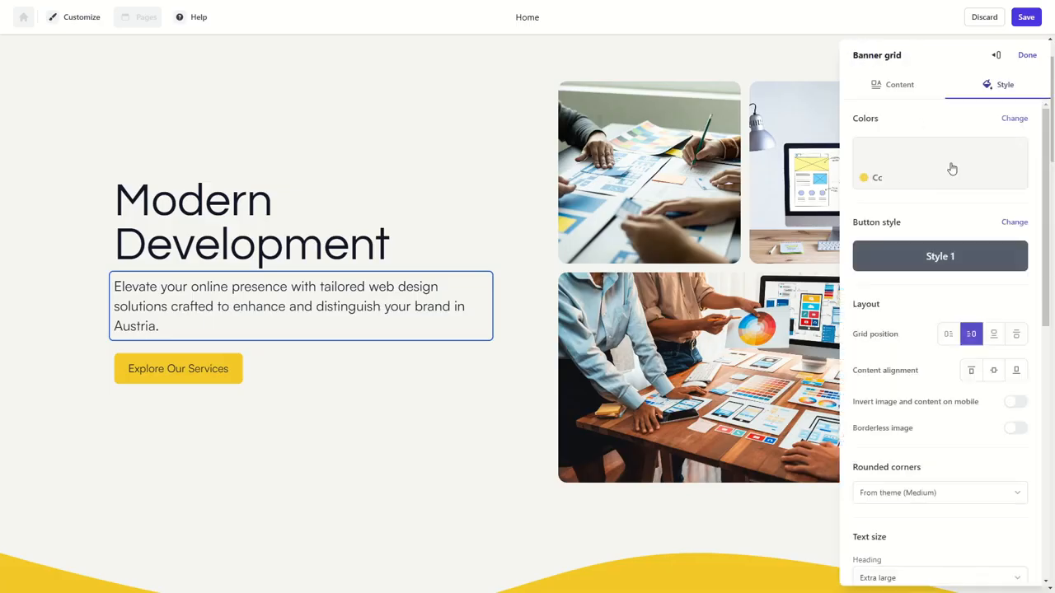
# - Try the banner's image grid left of and above the text, restore it to the right, and close the banner settings
pyautogui.scroll(-5, 911, 266)
pyautogui.scroll(3, 912, 205)
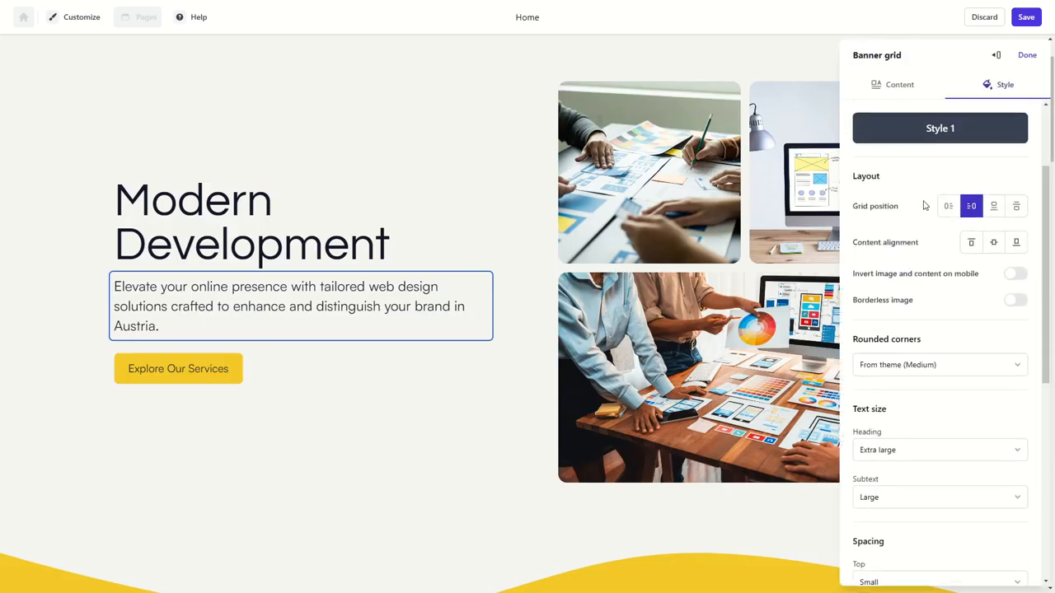
pyautogui.click(948, 206)
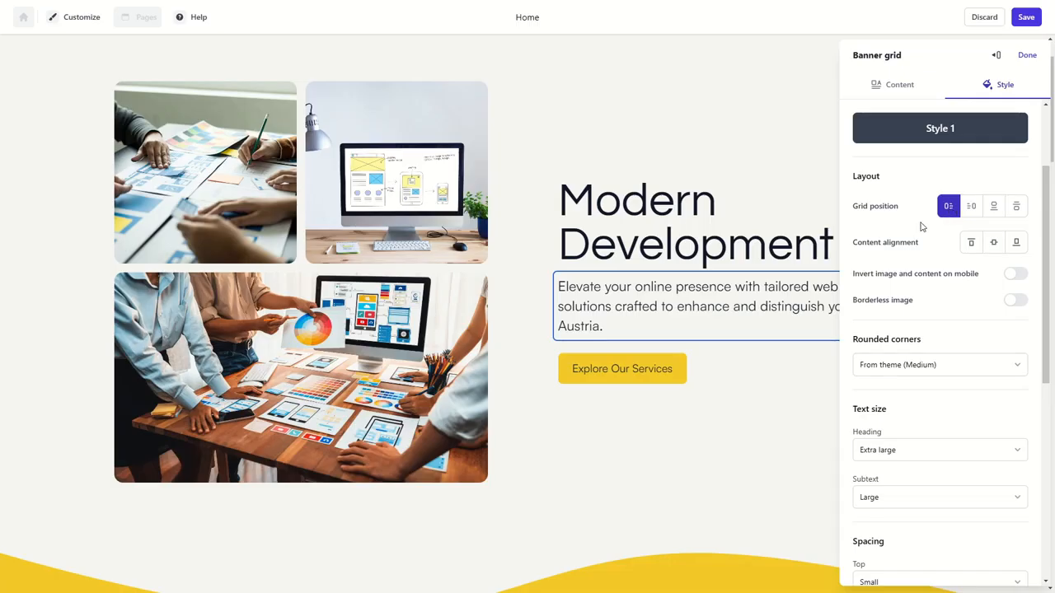
pyautogui.click(994, 206)
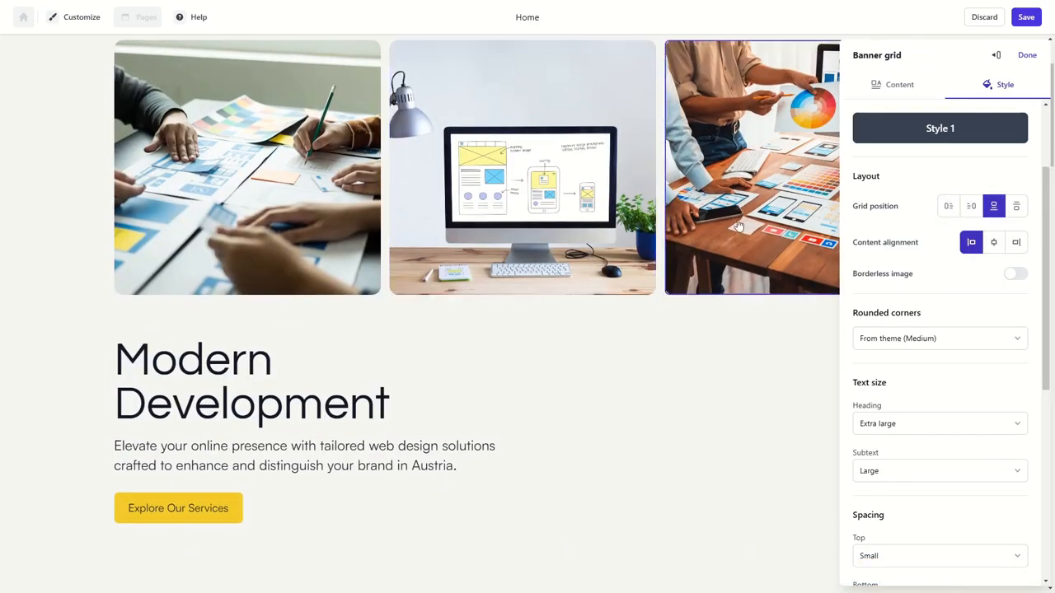
pyautogui.scroll(2, 386, 198)
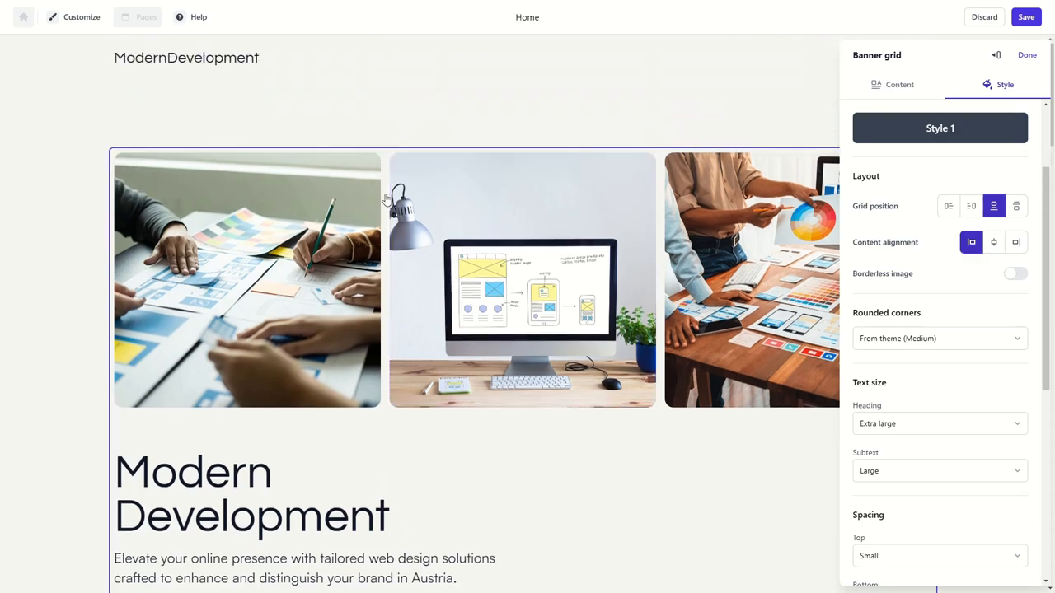
pyautogui.scroll(-3, 386, 200)
pyautogui.scroll(3, 519, 280)
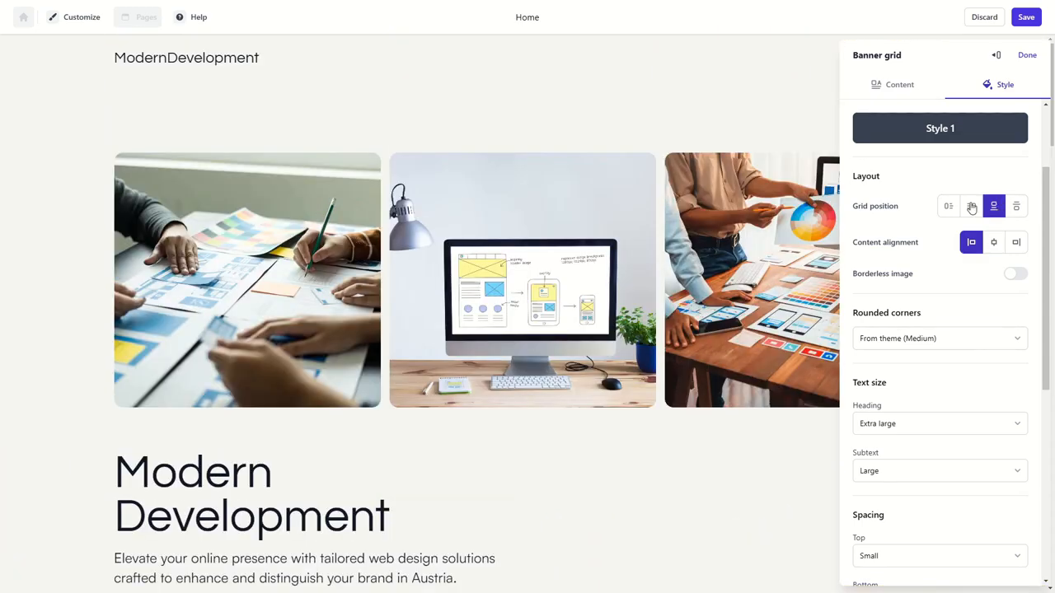
pyautogui.click(971, 206)
pyautogui.scroll(-1, 294, 247)
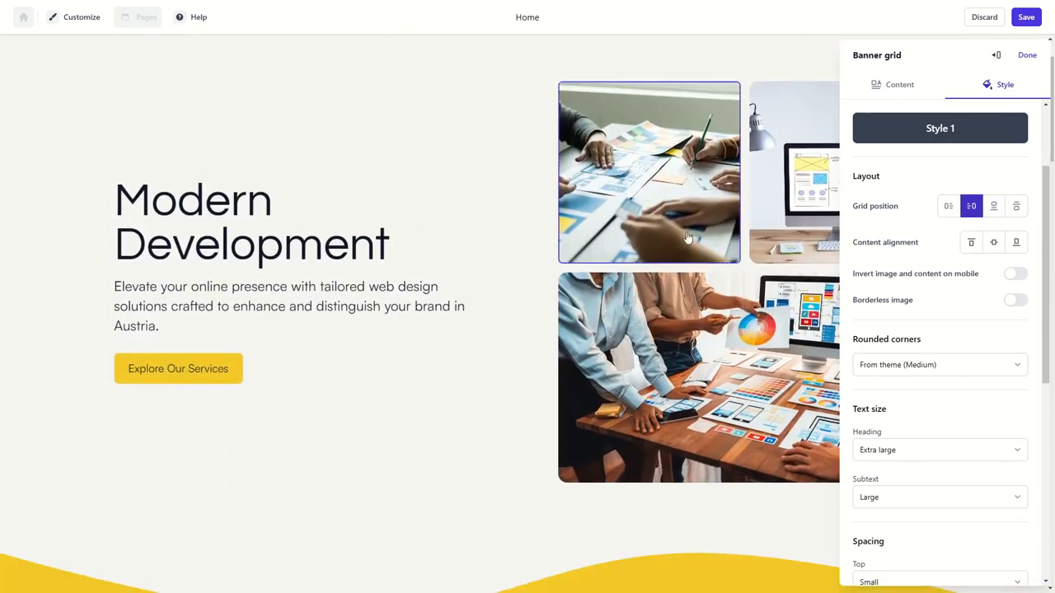
pyautogui.scroll(1, 688, 238)
pyautogui.click(1027, 54)
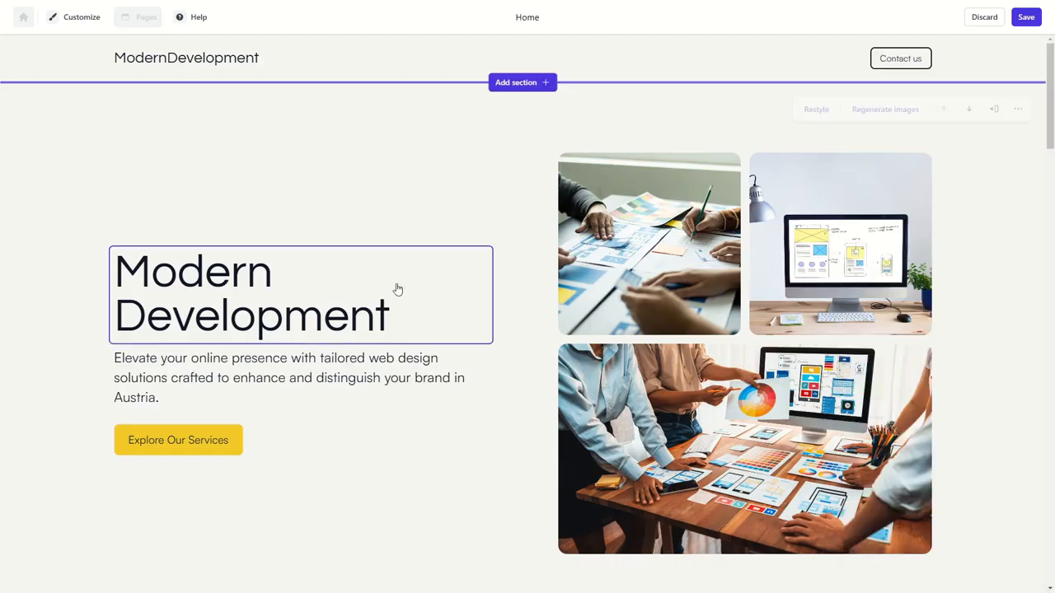
# - Review the home page sections from the banner down to the contact form and footer, and save the website
pyautogui.scroll(-2, 464, 189)
pyautogui.scroll(2, 485, 206)
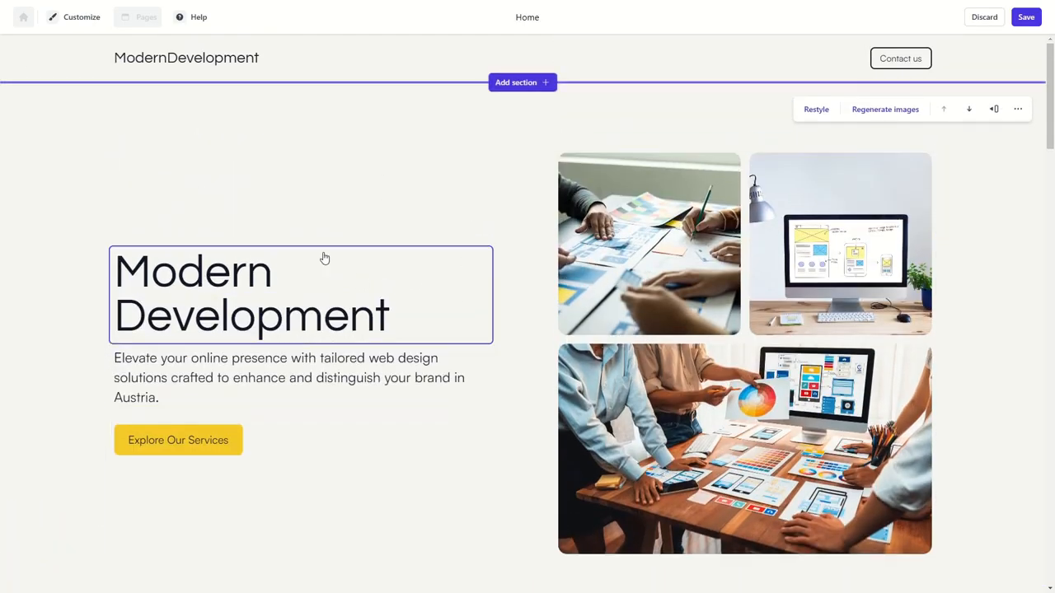
pyautogui.scroll(-7, 384, 287)
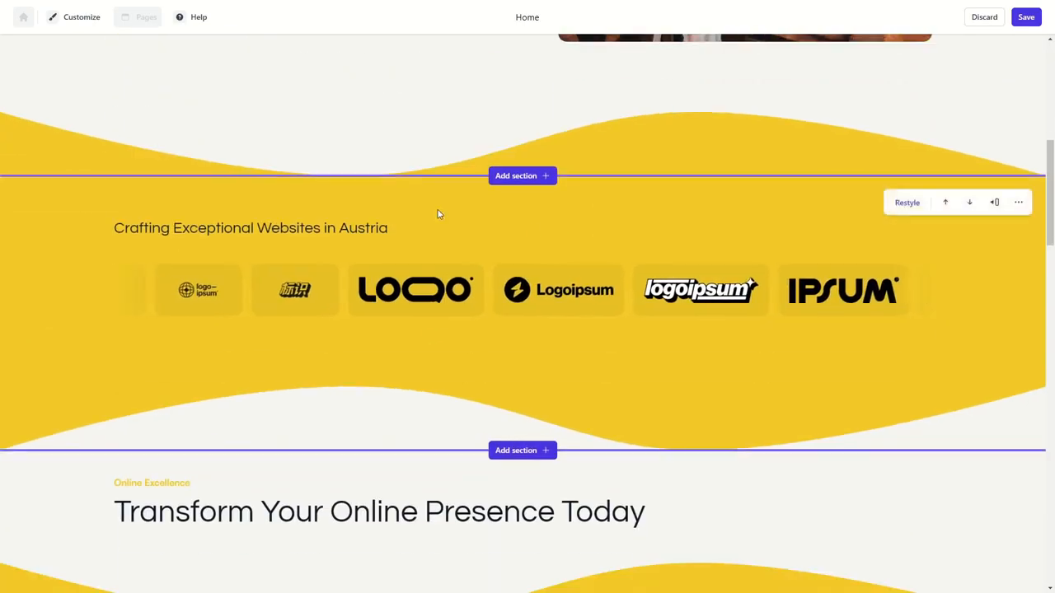
pyautogui.scroll(-9, 438, 214)
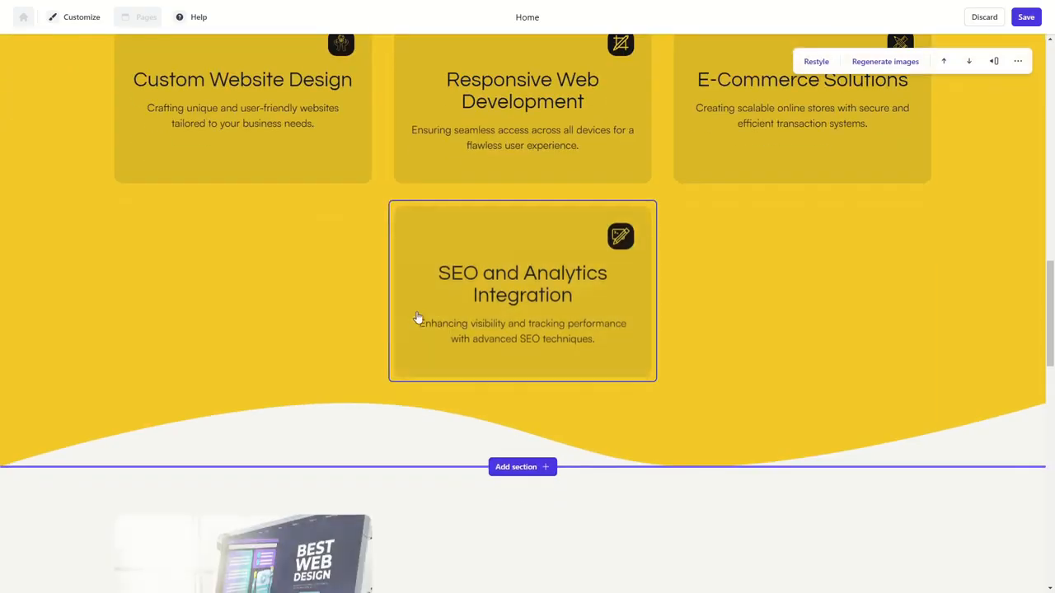
pyautogui.scroll(-10, 417, 317)
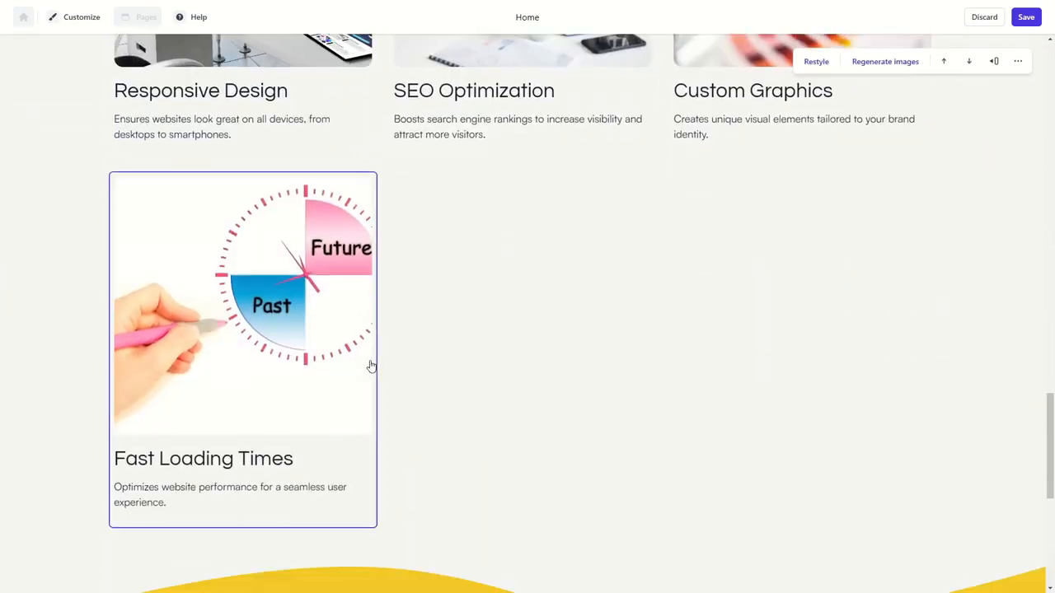
pyautogui.scroll(-6, 398, 358)
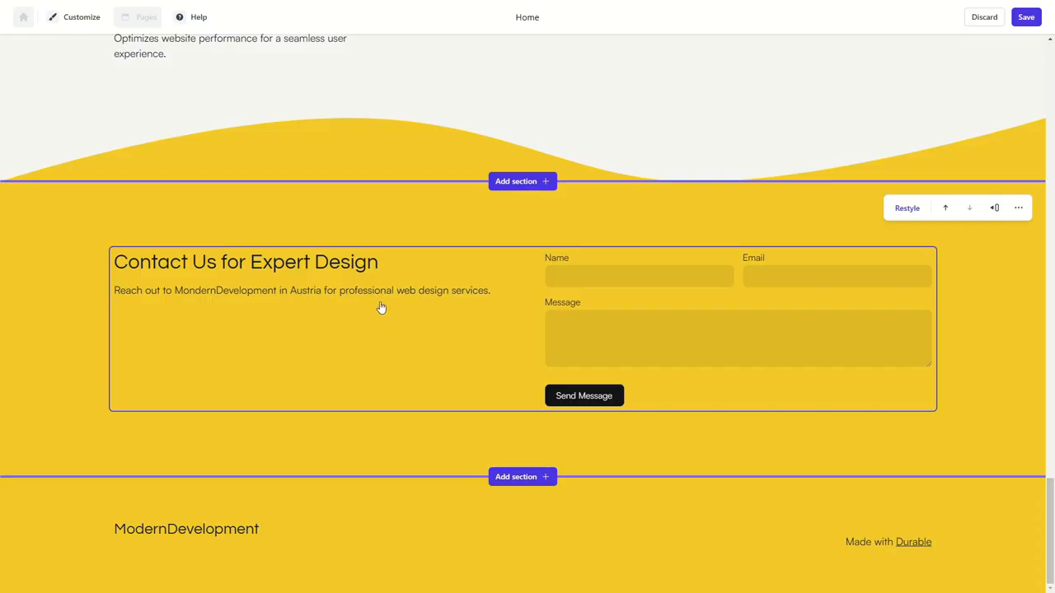
pyautogui.scroll(11, 407, 299)
pyautogui.scroll(15, 376, 358)
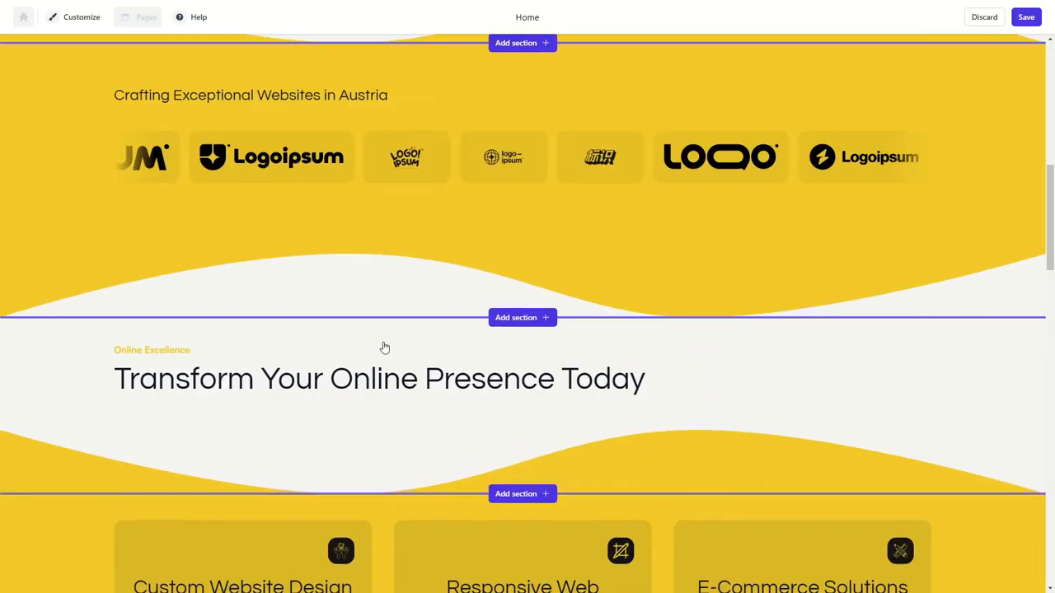
pyautogui.scroll(10, 384, 347)
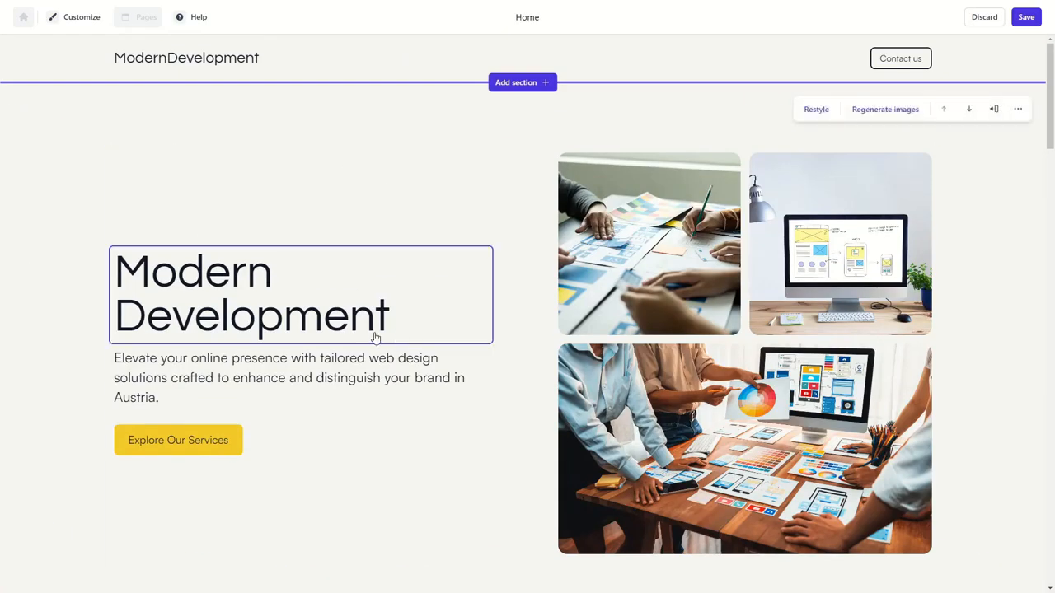
pyautogui.click(1028, 20)
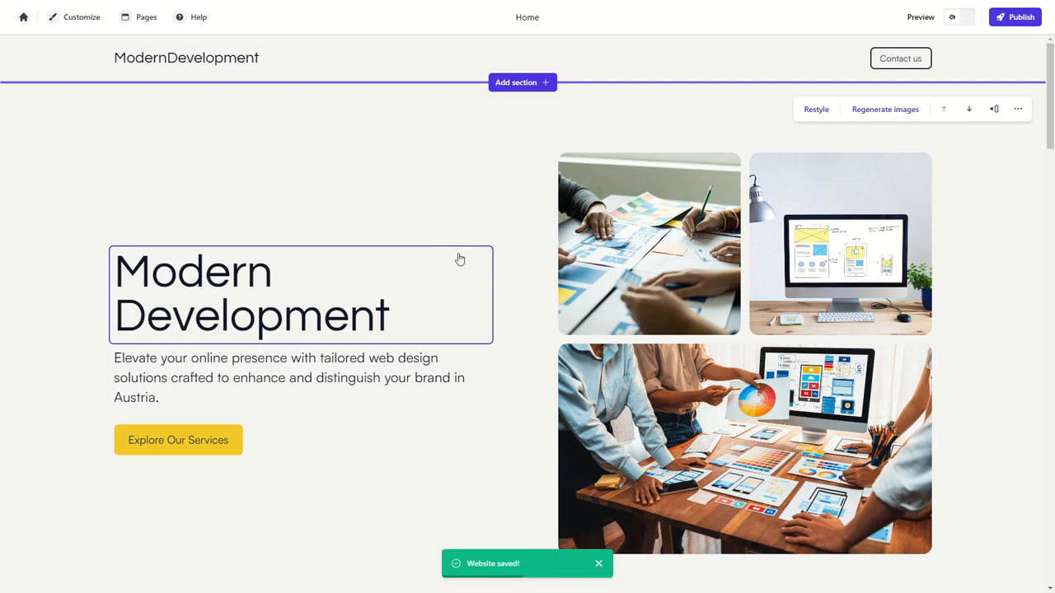
# - Apply the recommended color palette with light grey schemes and a vivid blue-violet Dd to the site, and check it on the page
pyautogui.click(81, 21)
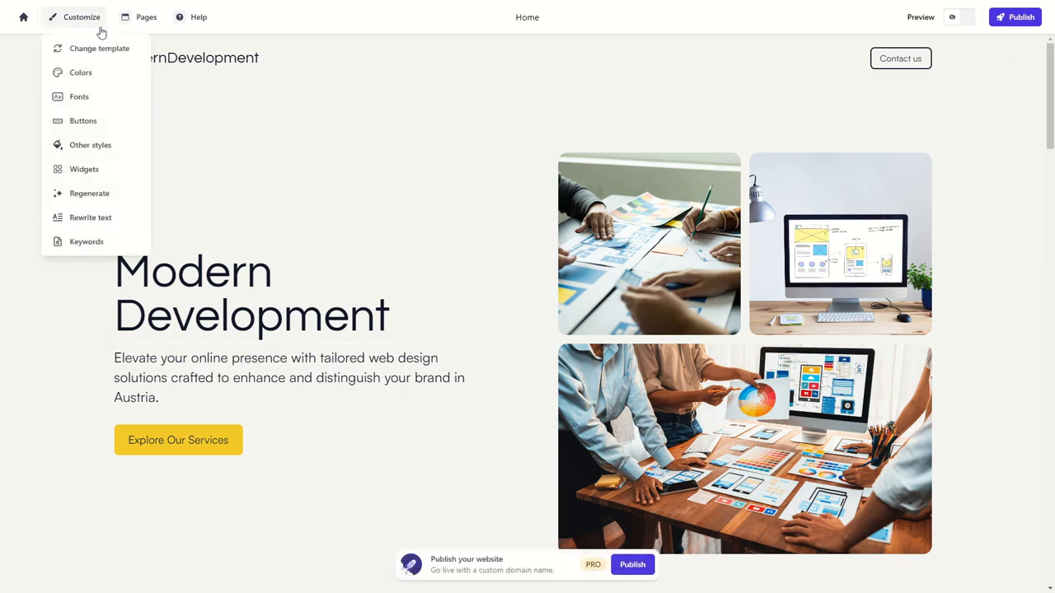
pyautogui.click(86, 73)
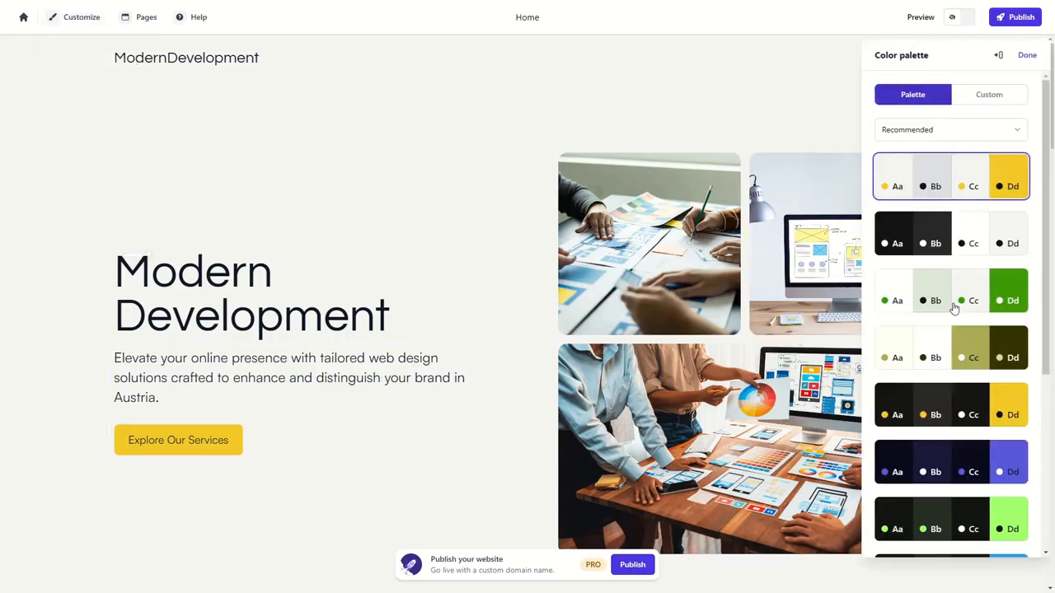
pyautogui.scroll(-3, 945, 464)
pyautogui.scroll(3, 941, 487)
pyautogui.scroll(-3, 939, 312)
pyautogui.scroll(3, 948, 407)
pyautogui.scroll(-3, 948, 407)
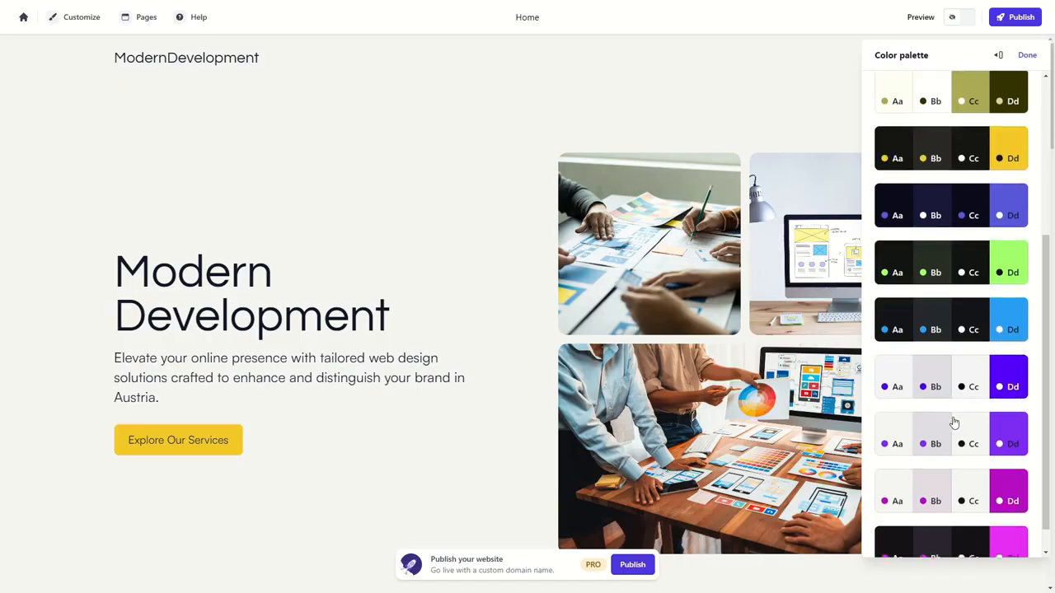
pyautogui.click(952, 346)
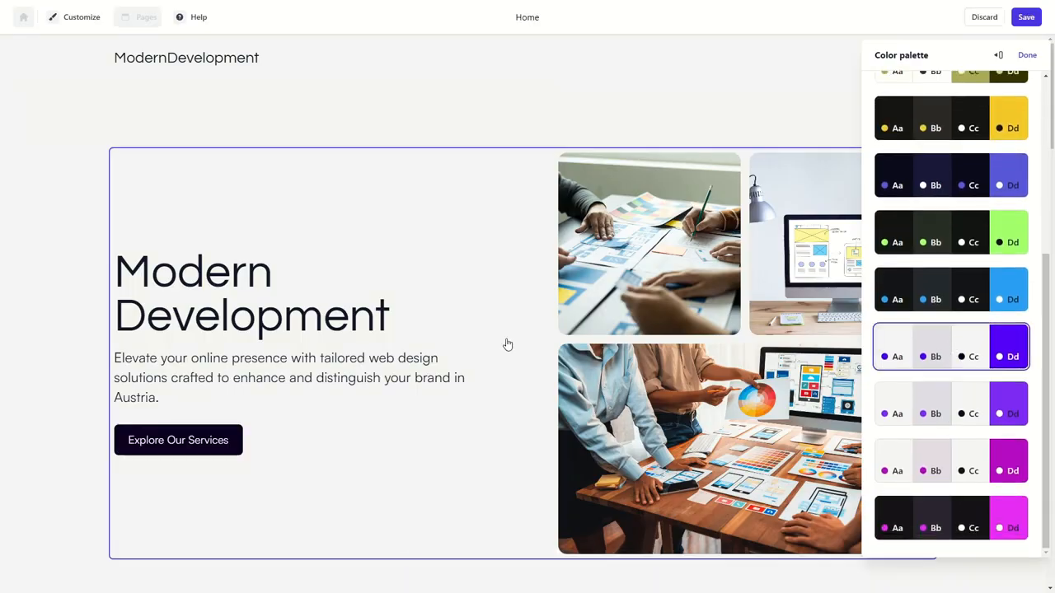
pyautogui.scroll(-10, 503, 333)
pyautogui.scroll(6, 498, 336)
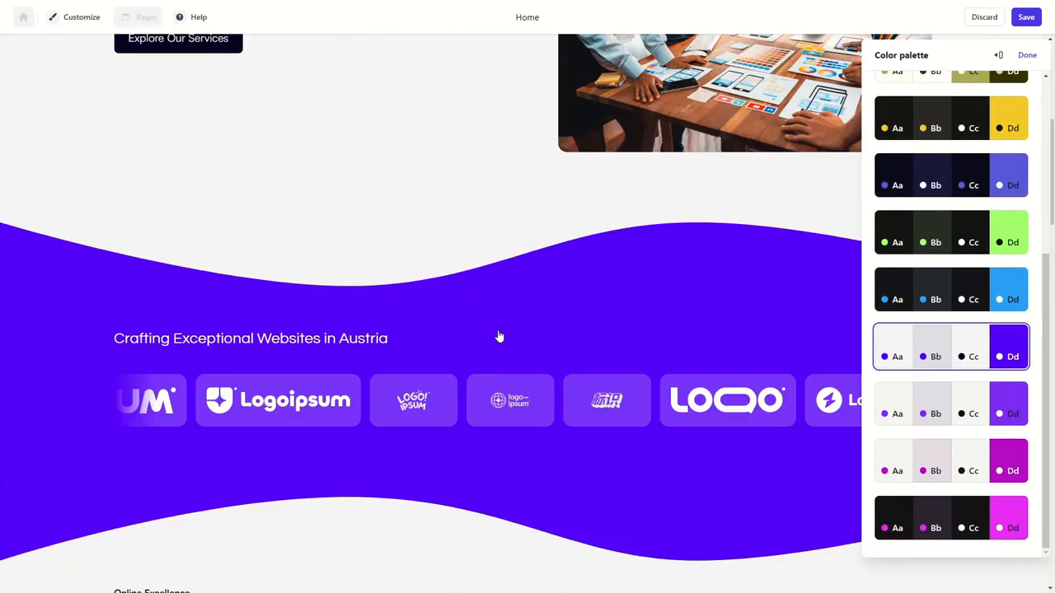
pyautogui.scroll(5, 499, 336)
pyautogui.scroll(-6, 497, 335)
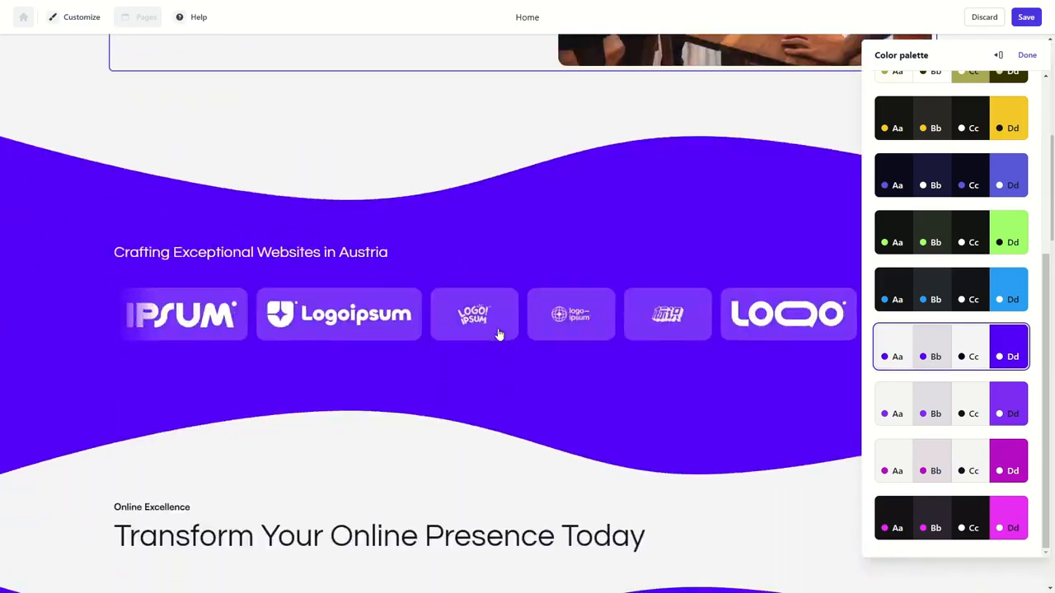
# - Apply the recommended color palette with light grey schemes and a yellow Dd to the site
pyautogui.scroll(5, 560, 325)
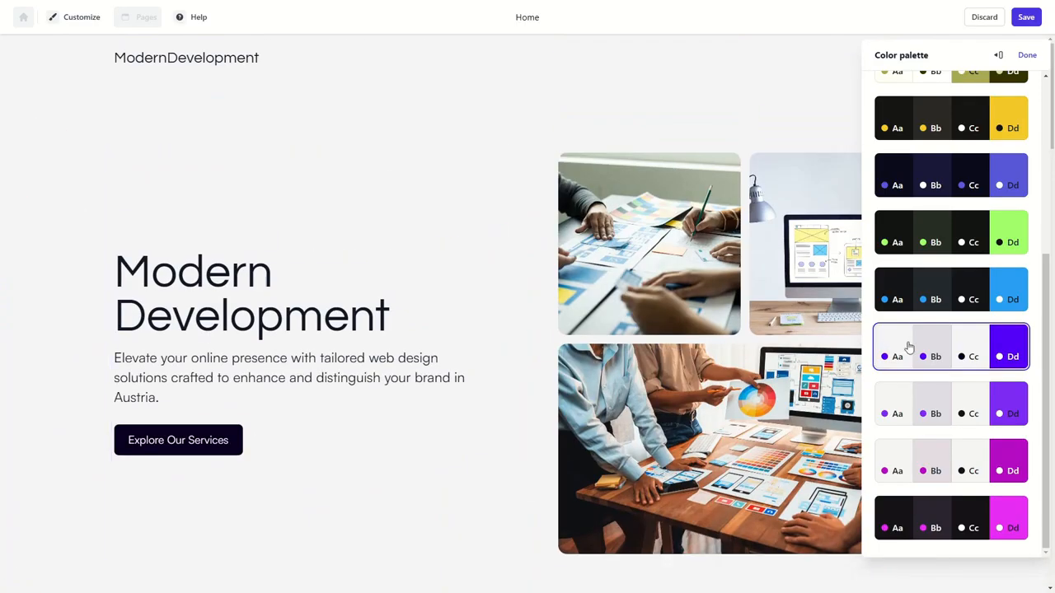
pyautogui.scroll(4, 945, 342)
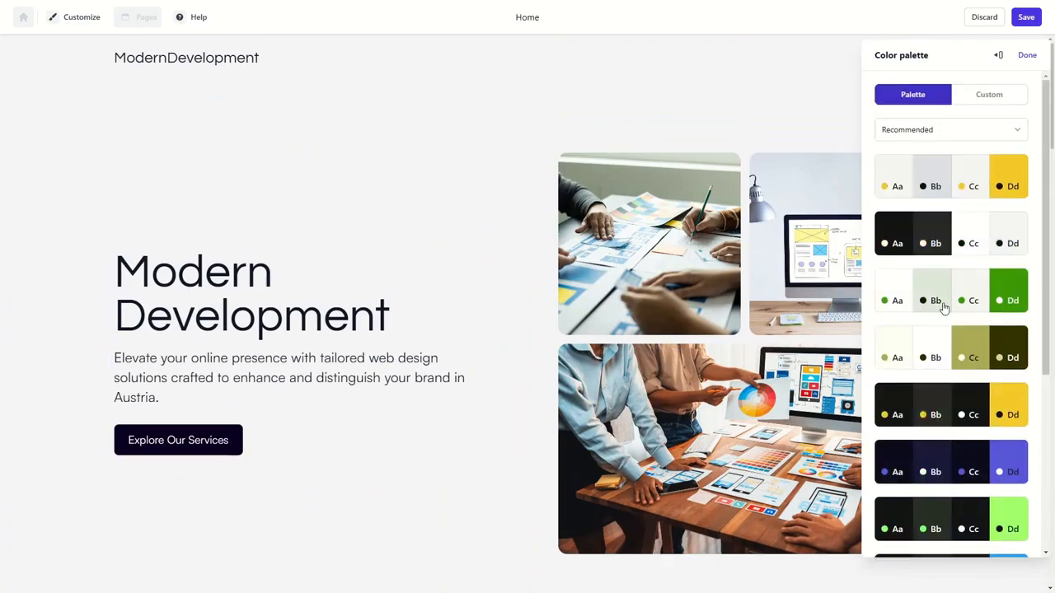
pyautogui.click(907, 186)
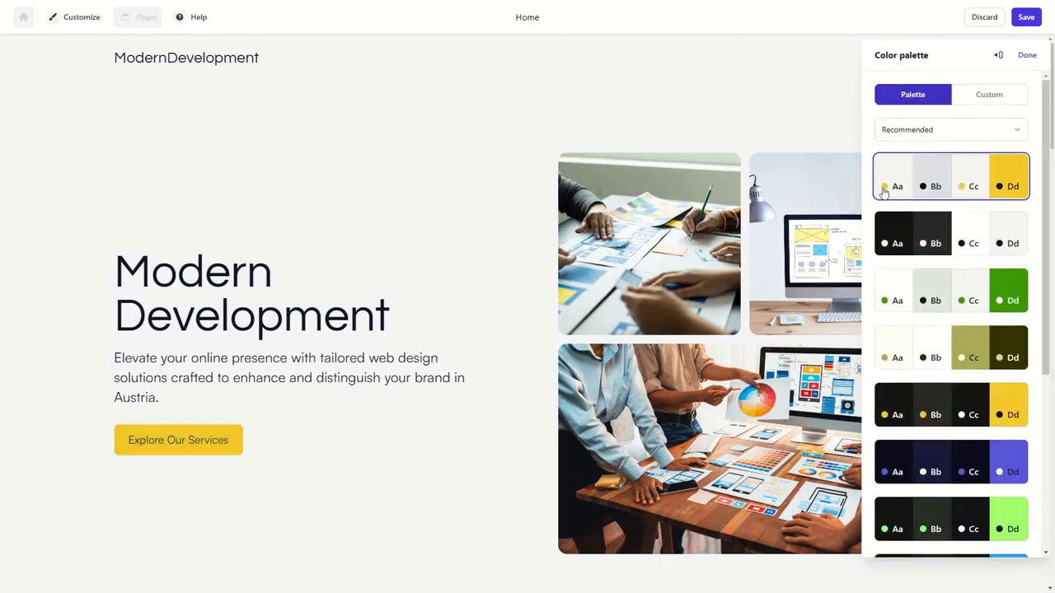
# - Customize color D of the palette by setting its background to purple #7625CB
pyautogui.click(987, 100)
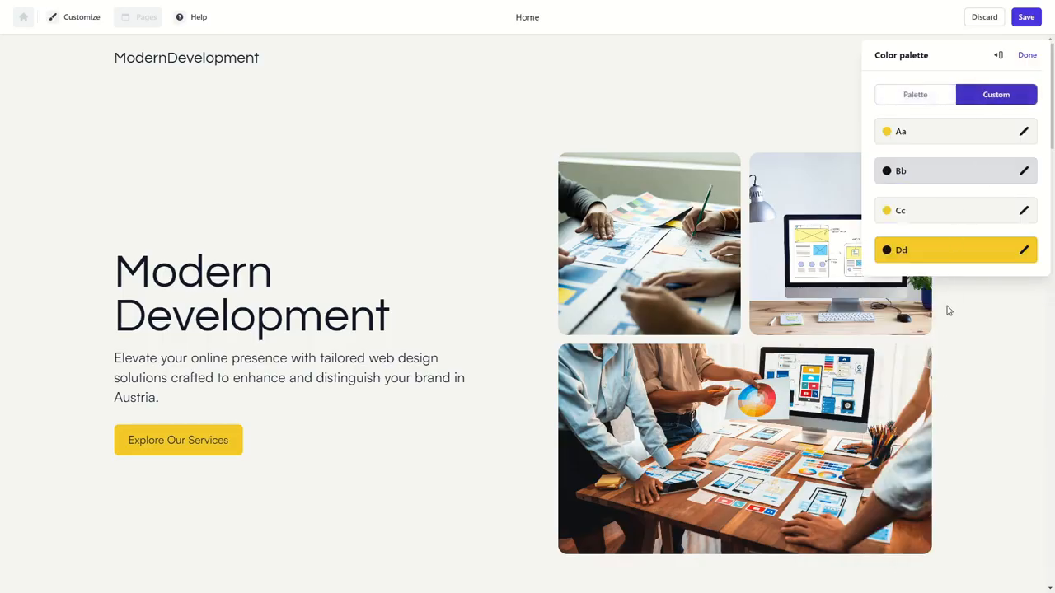
pyautogui.click(1024, 255)
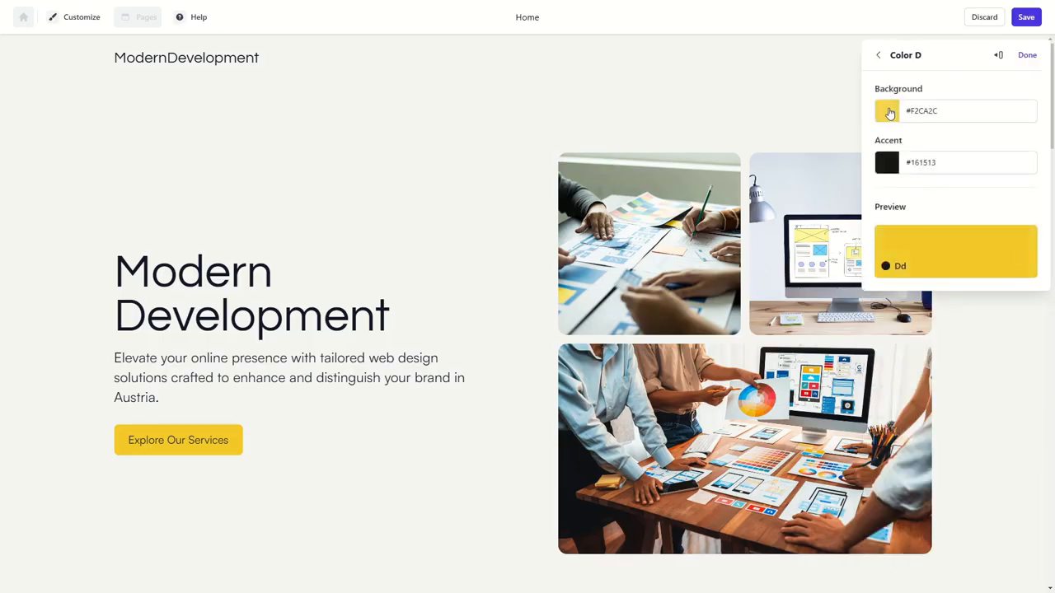
pyautogui.click(886, 110)
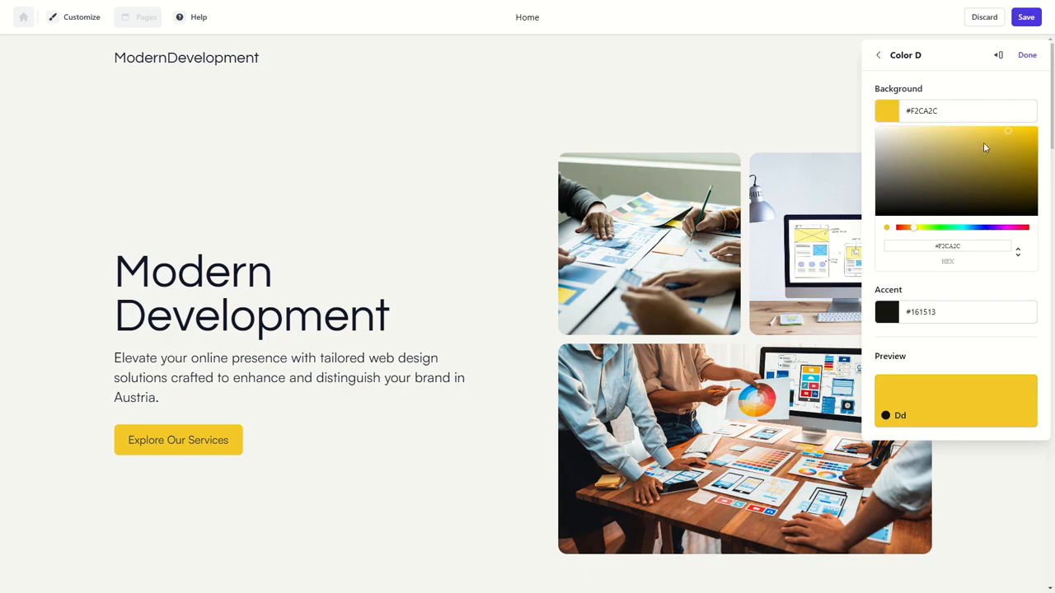
pyautogui.click(996, 228)
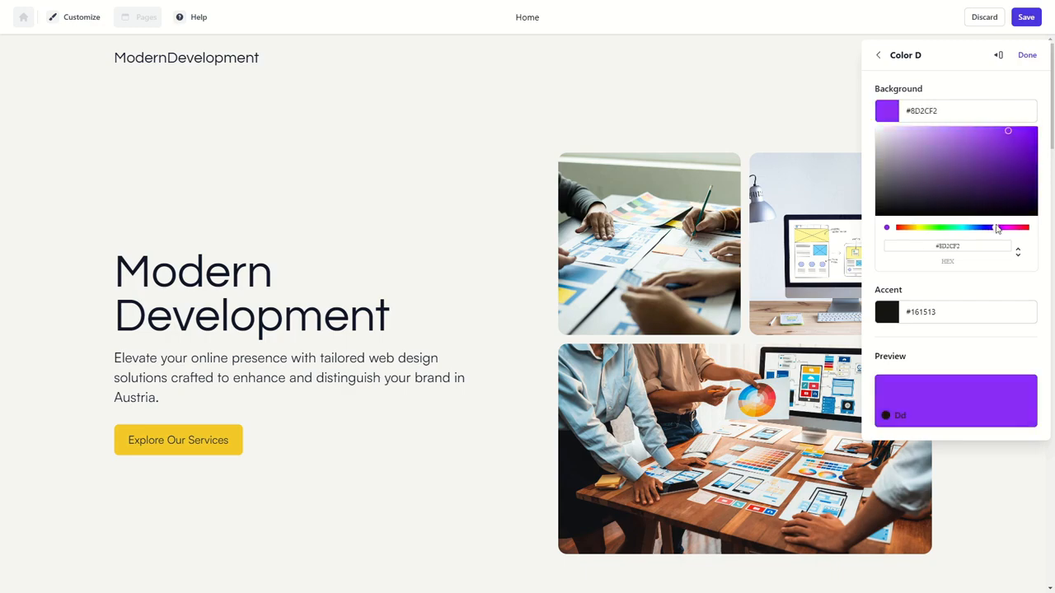
pyautogui.moveTo(1008, 138); pyautogui.dragTo(1003, 153)
pyautogui.doubleClick(917, 111)
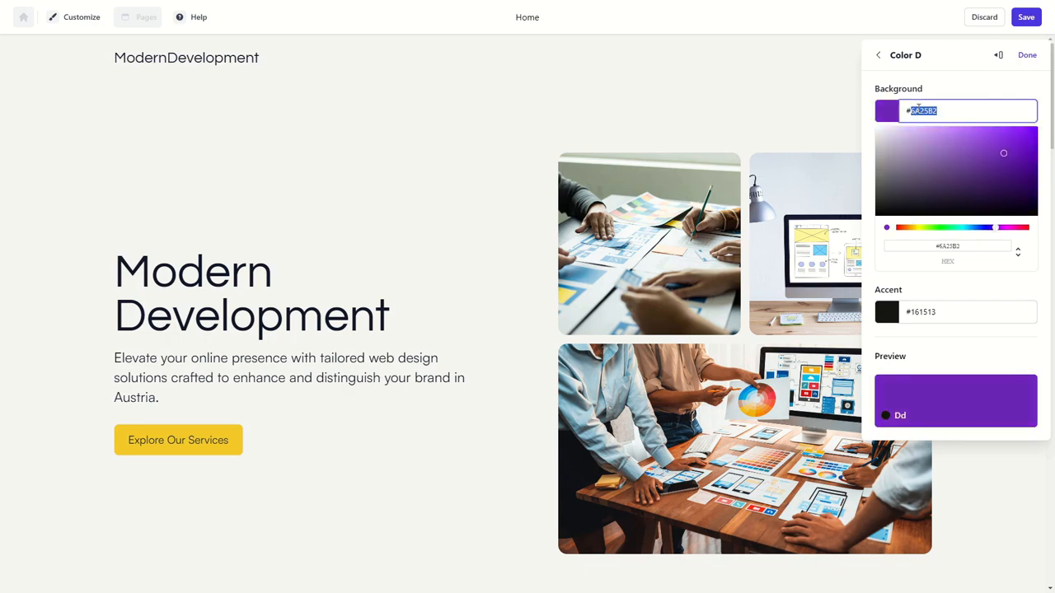
pyautogui.click(1006, 146)
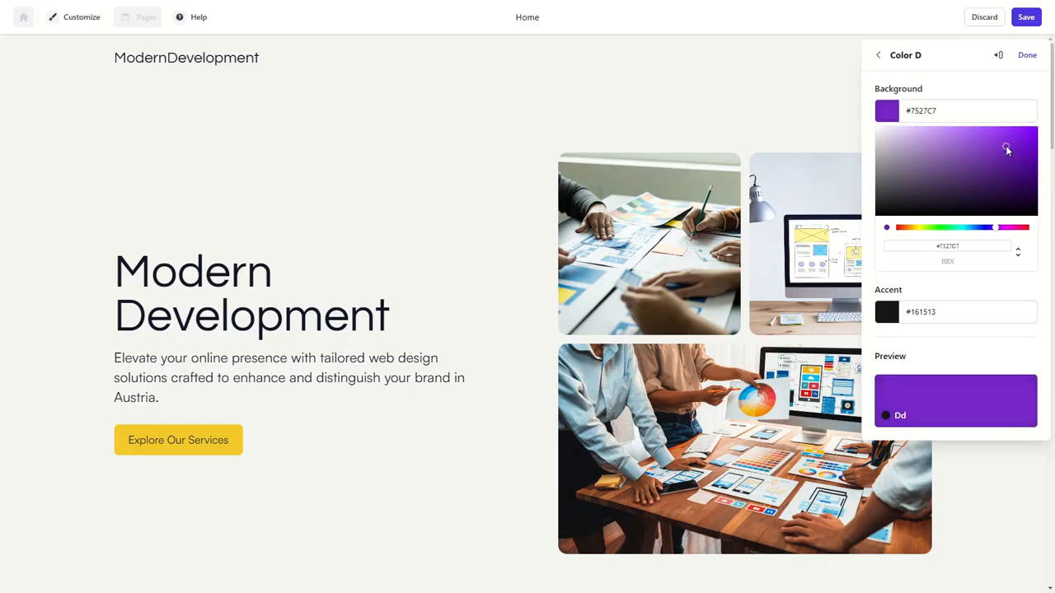
pyautogui.doubleClick(924, 111)
# - Set the accent of color D to the near-black #141316 and return to the custom palette
pyautogui.click(882, 313)
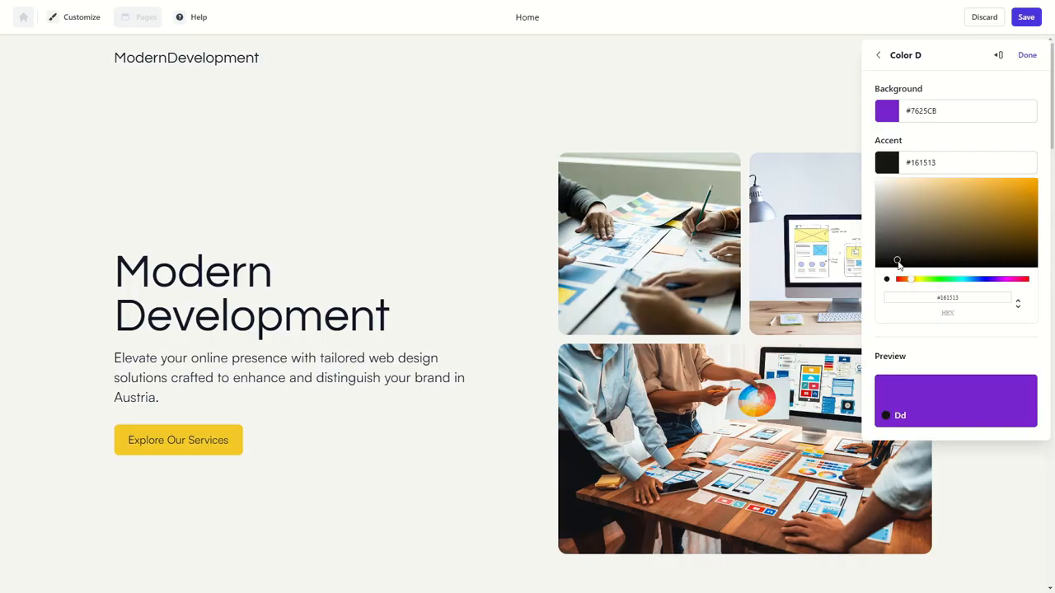
pyautogui.click(991, 280)
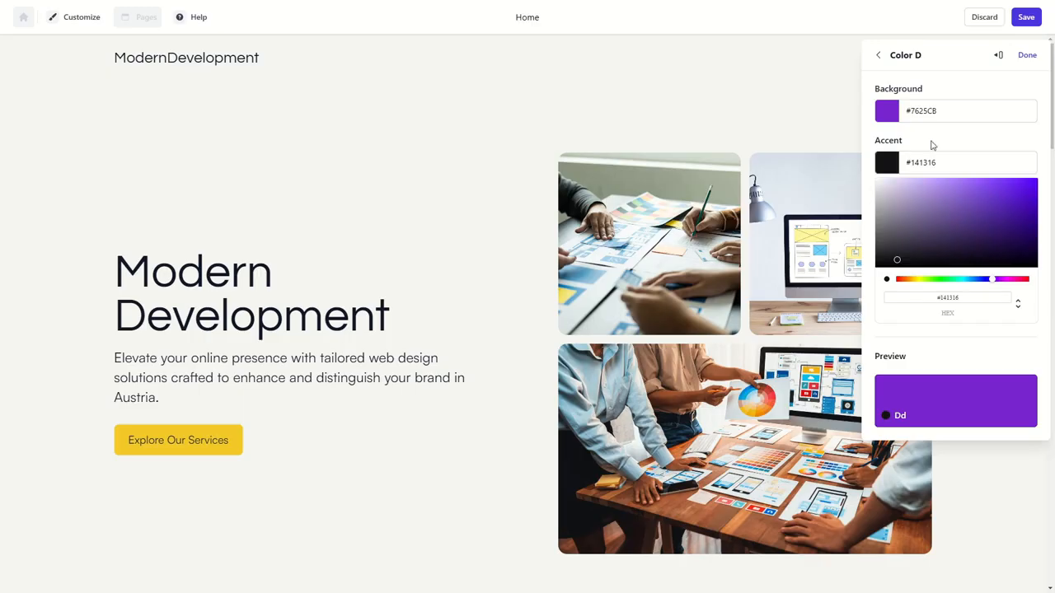
pyautogui.click(879, 55)
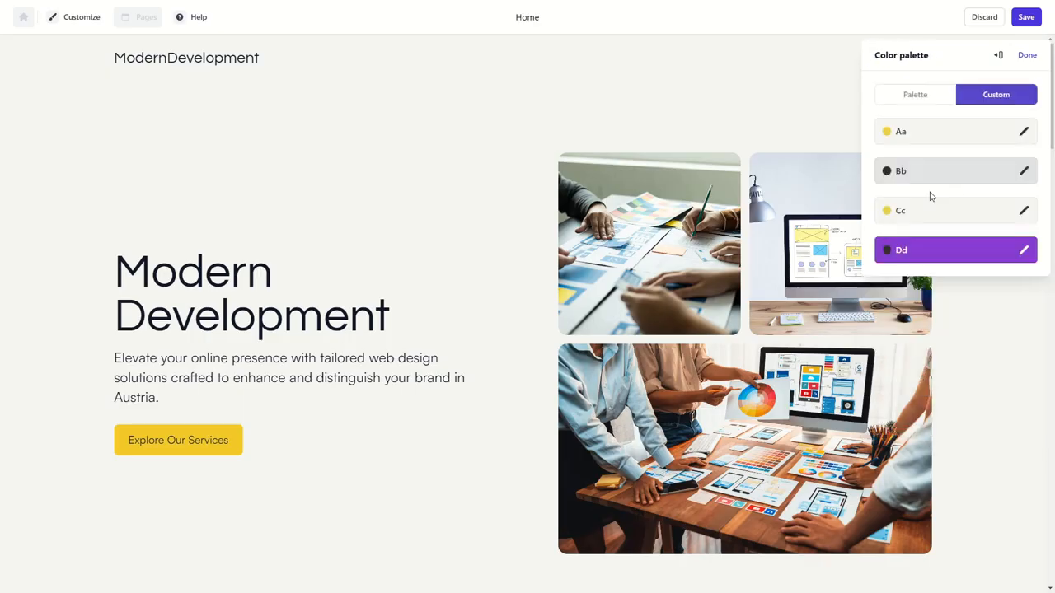
# - Set the accent of color C to violet #6A2CF2 and return to the custom palette
pyautogui.click(1024, 211)
pyautogui.click(888, 162)
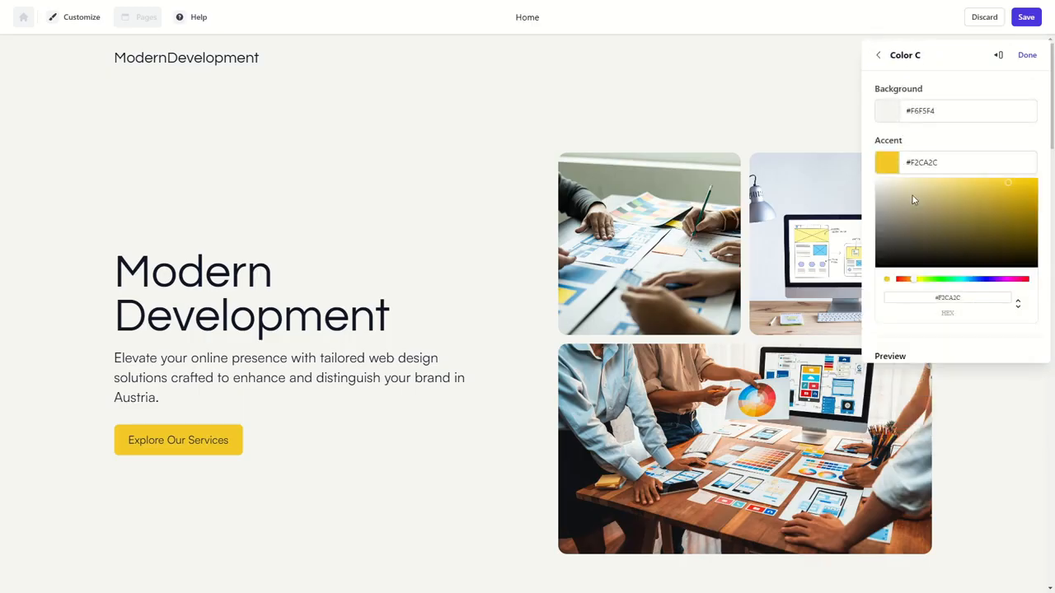
pyautogui.click(993, 280)
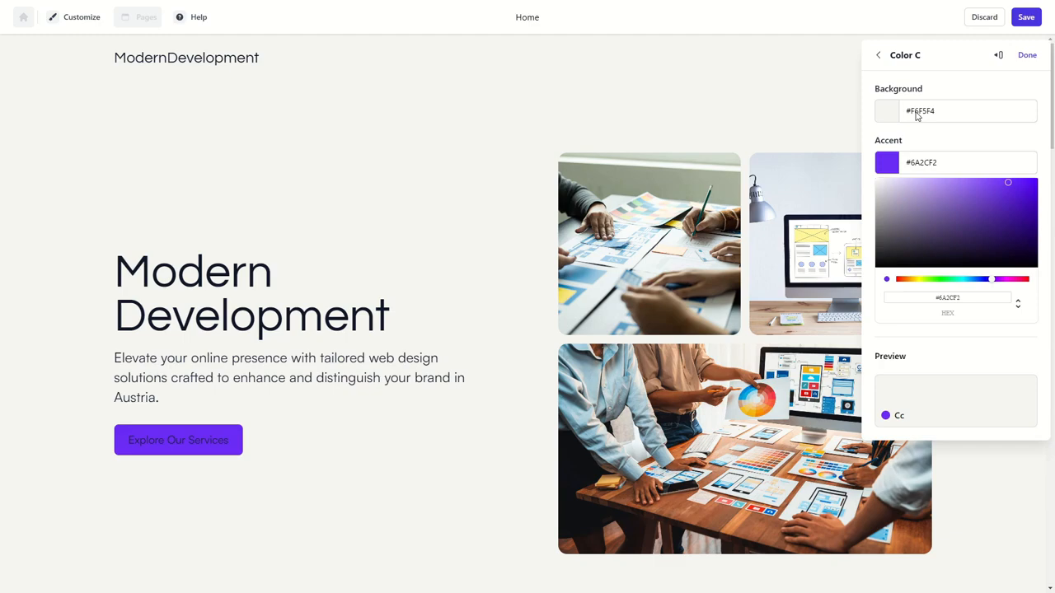
pyautogui.click(879, 55)
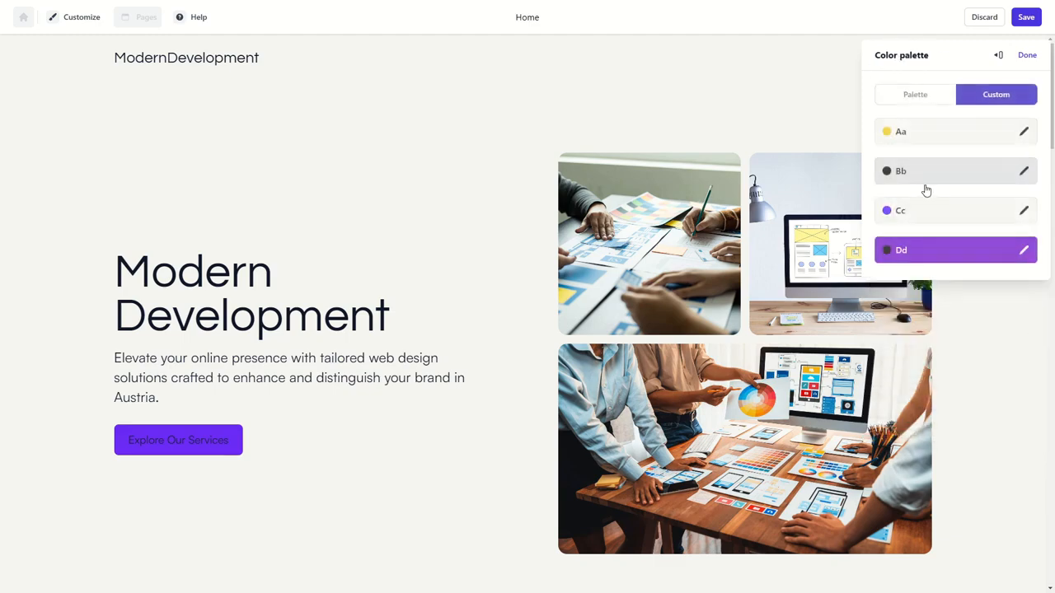
# - Shift the hue of color B's near-black accent to violet and return to the custom palette
pyautogui.click(1023, 171)
pyautogui.click(887, 165)
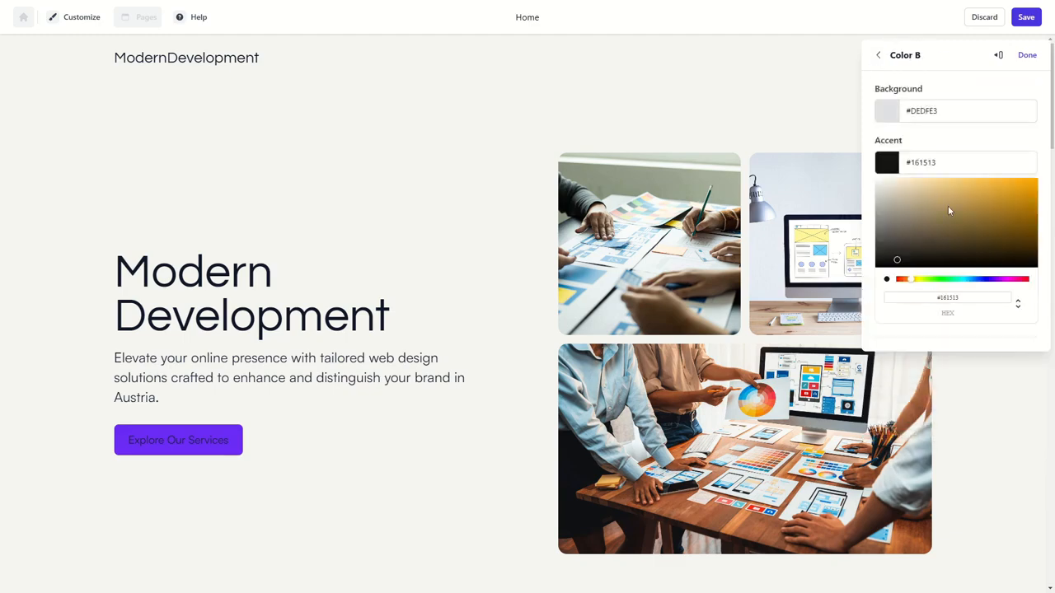
pyautogui.click(991, 281)
pyautogui.click(879, 55)
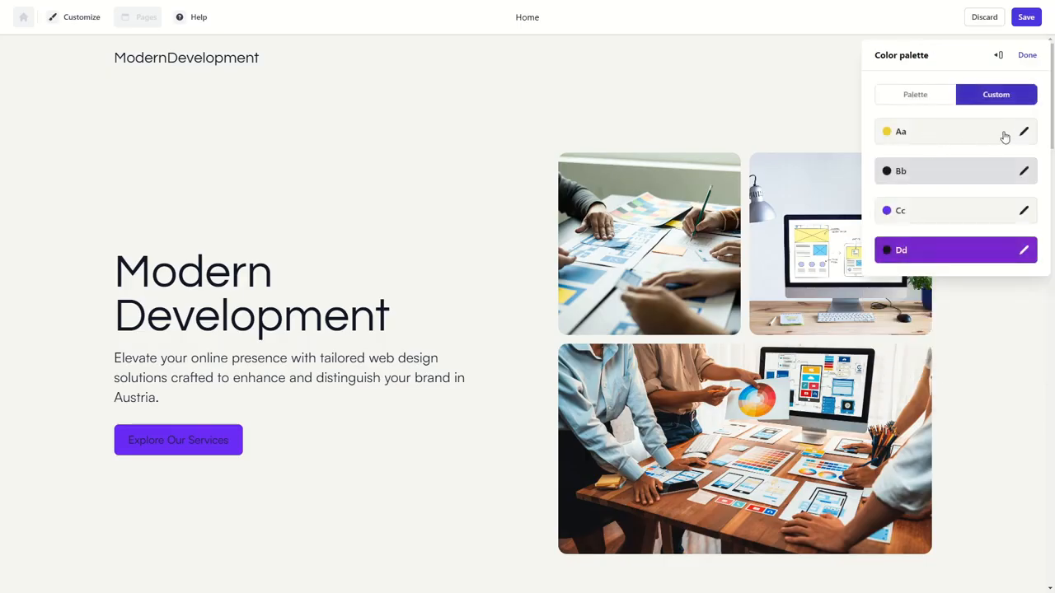
# - Set the accent of color A to purple #7625CB and finish editing the color palette
pyautogui.click(1026, 137)
pyautogui.click(887, 162)
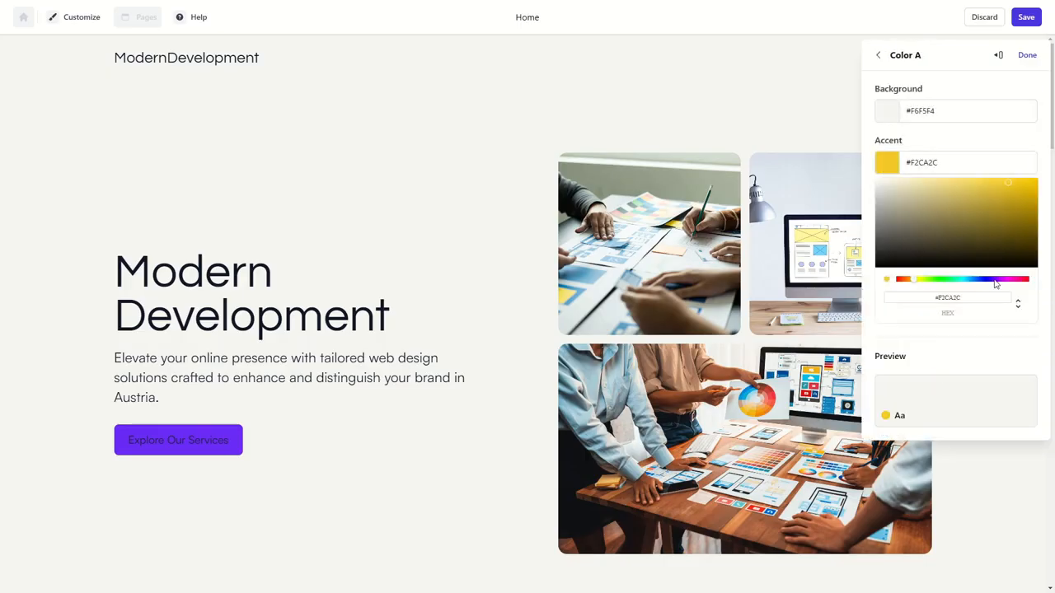
pyautogui.click(993, 281)
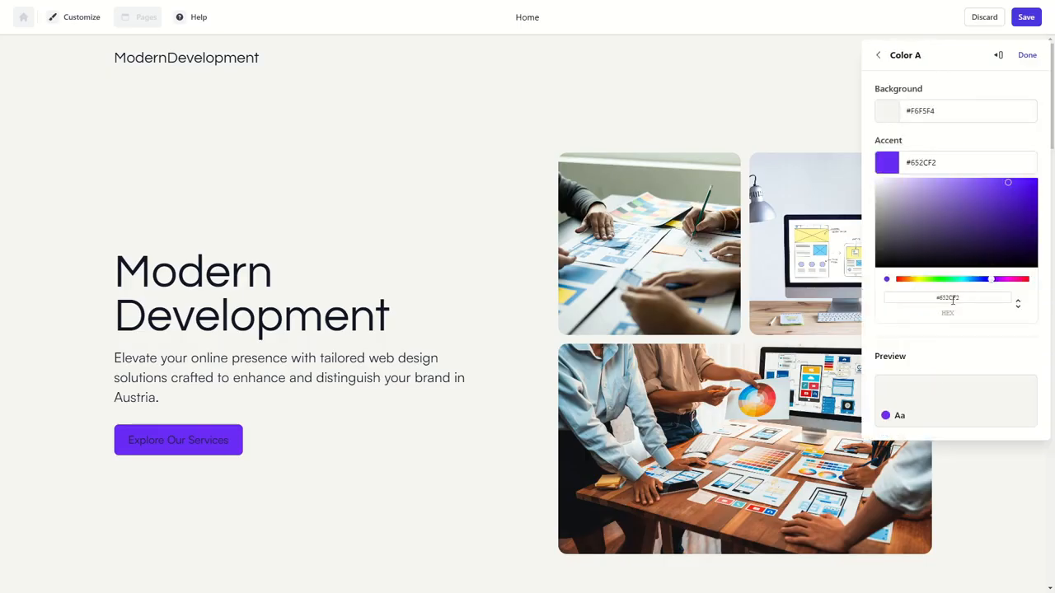
pyautogui.moveTo(963, 301); pyautogui.dragTo(953, 300)
pyautogui.write('7625cb')
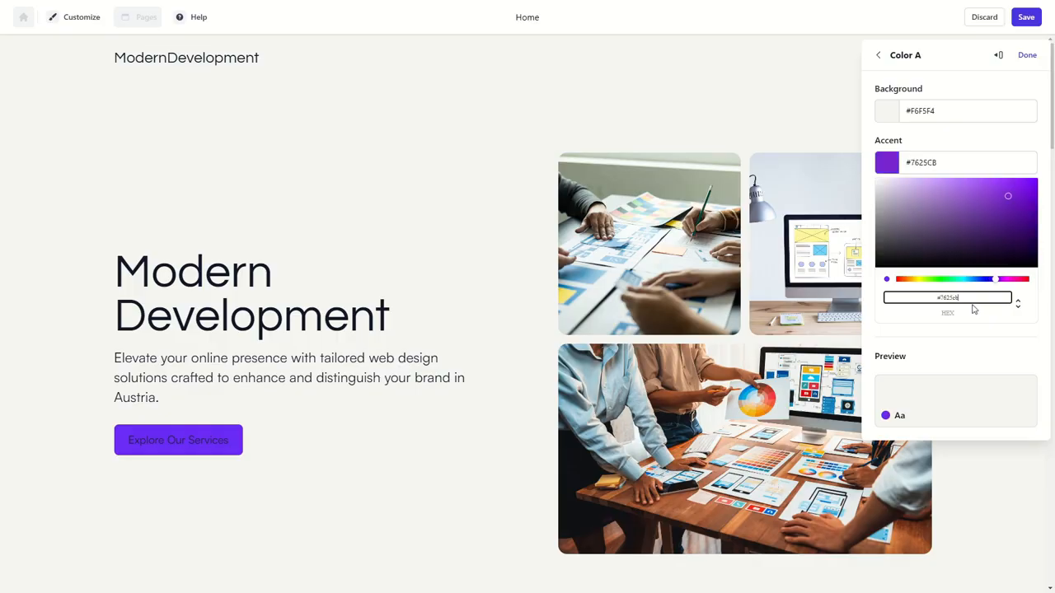
pyautogui.click(960, 316)
pyautogui.click(878, 54)
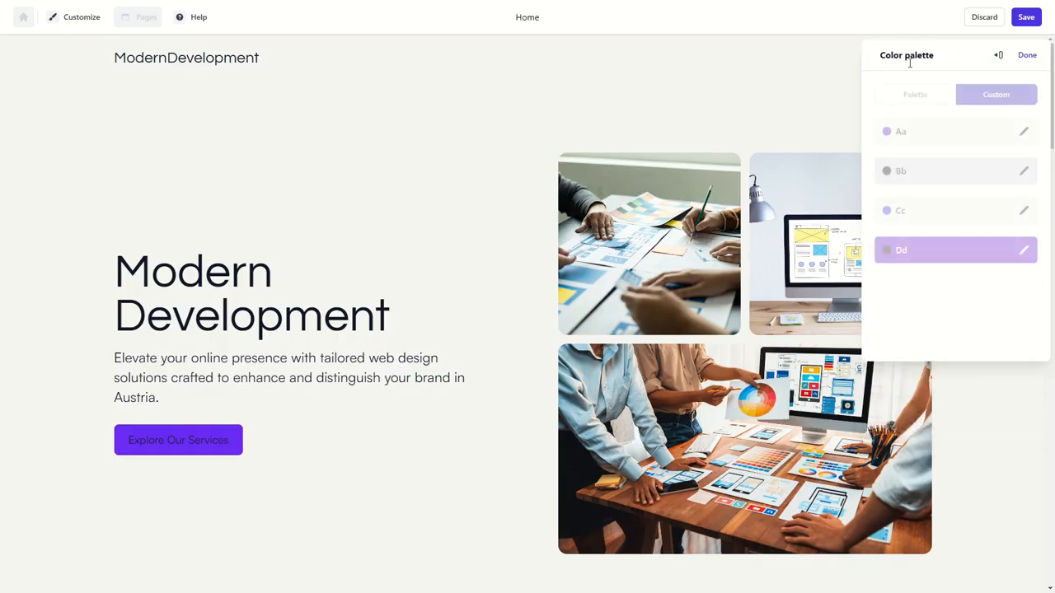
pyautogui.click(1026, 56)
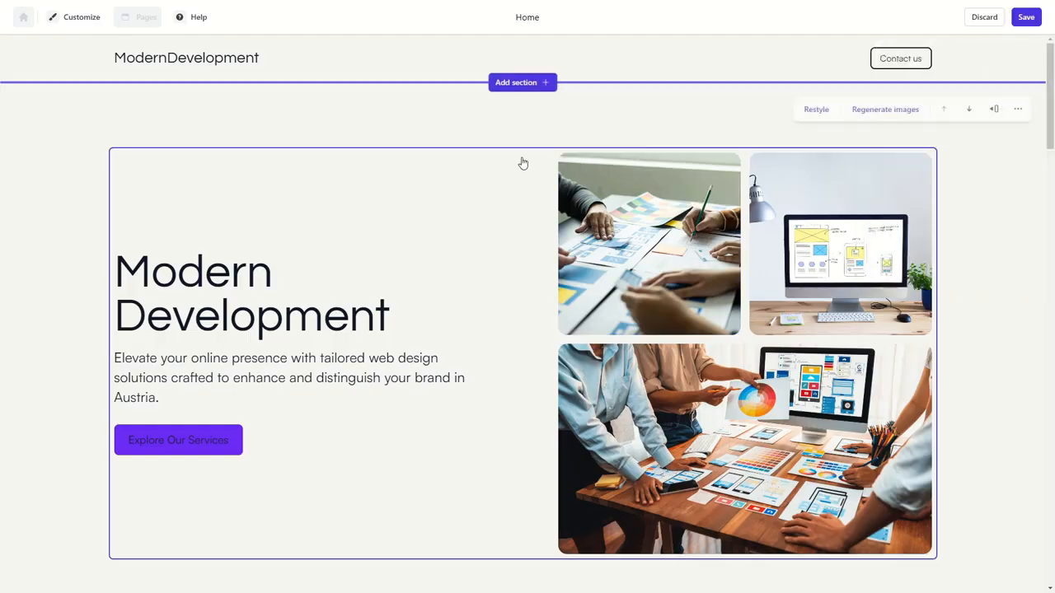
# - Examine the custom purple palette across the home page sections, from the banner to the contact form and footer
pyautogui.scroll(-7, 370, 247)
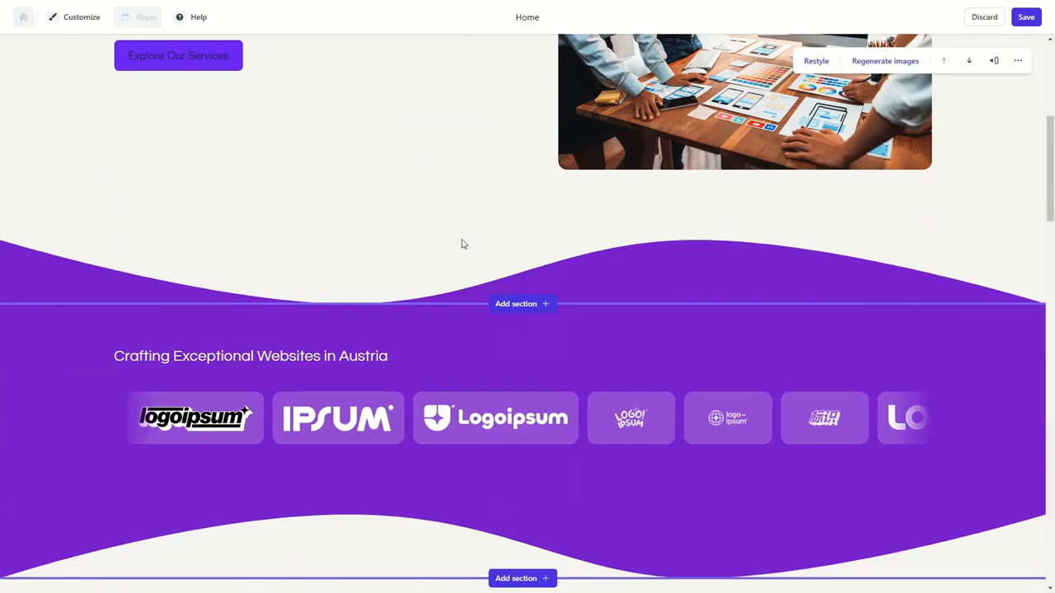
pyautogui.scroll(-12, 357, 230)
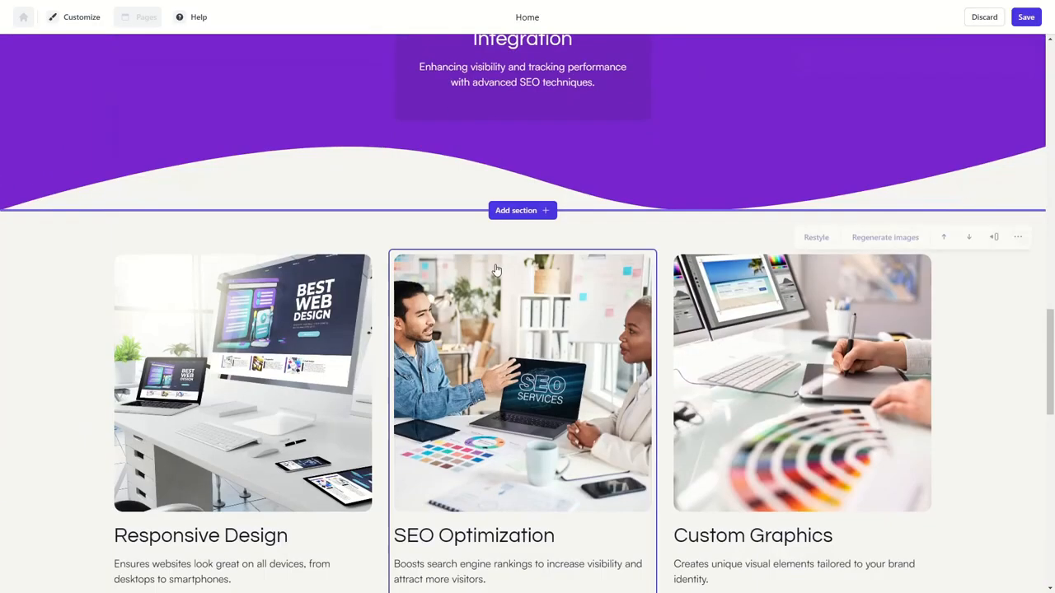
pyautogui.scroll(-10, 475, 271)
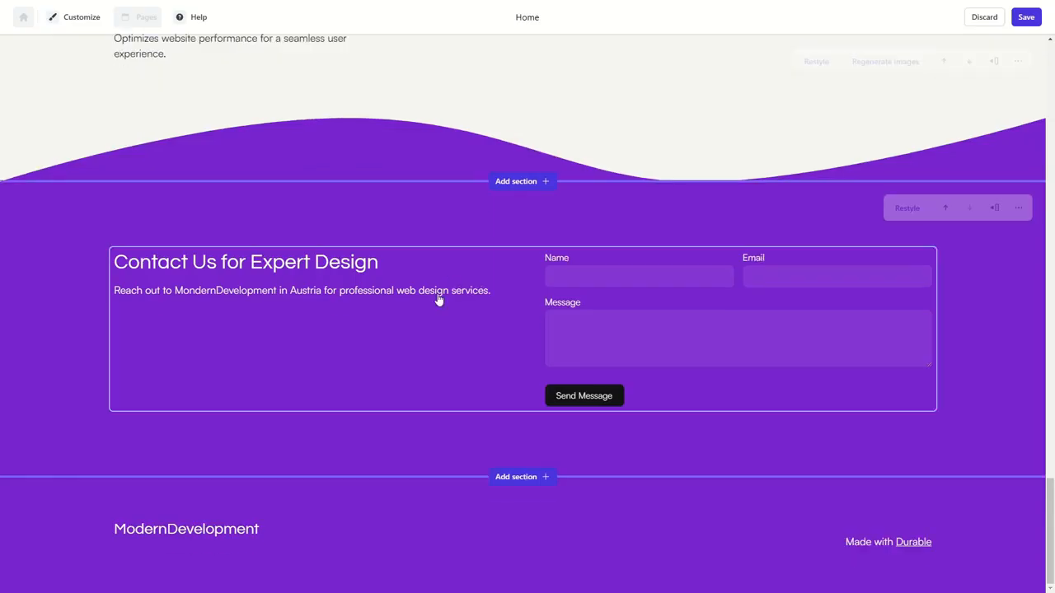
pyautogui.scroll(15, 415, 391)
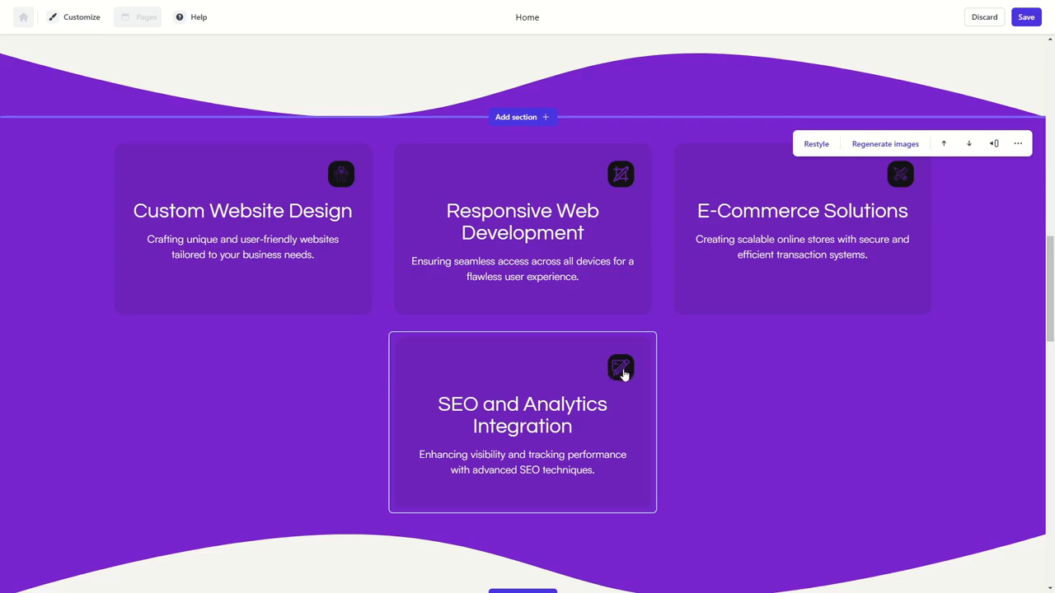
pyautogui.scroll(4, 623, 372)
pyautogui.scroll(4, 476, 370)
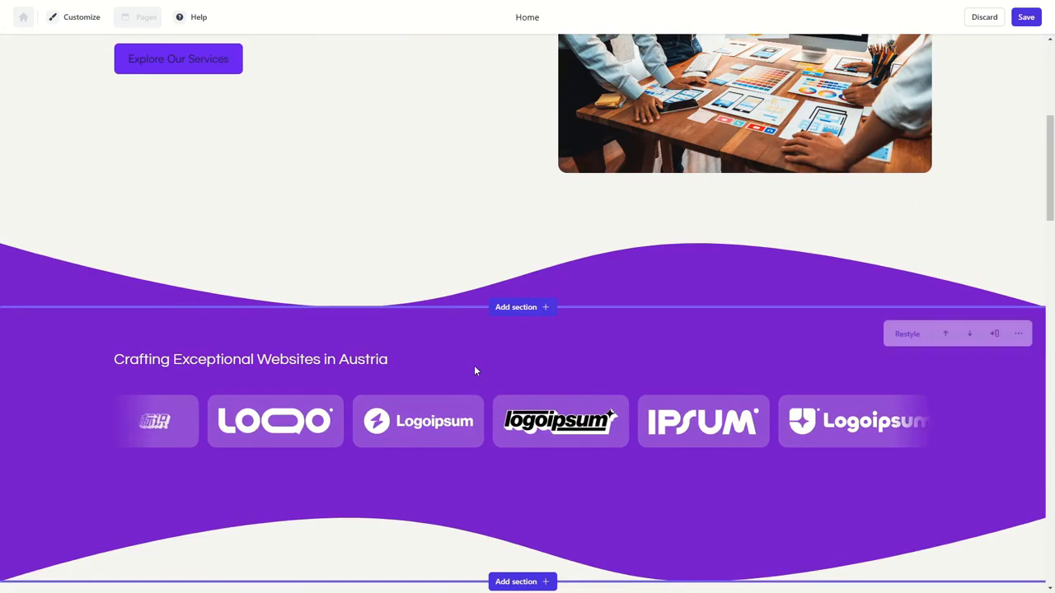
pyautogui.scroll(5, 434, 420)
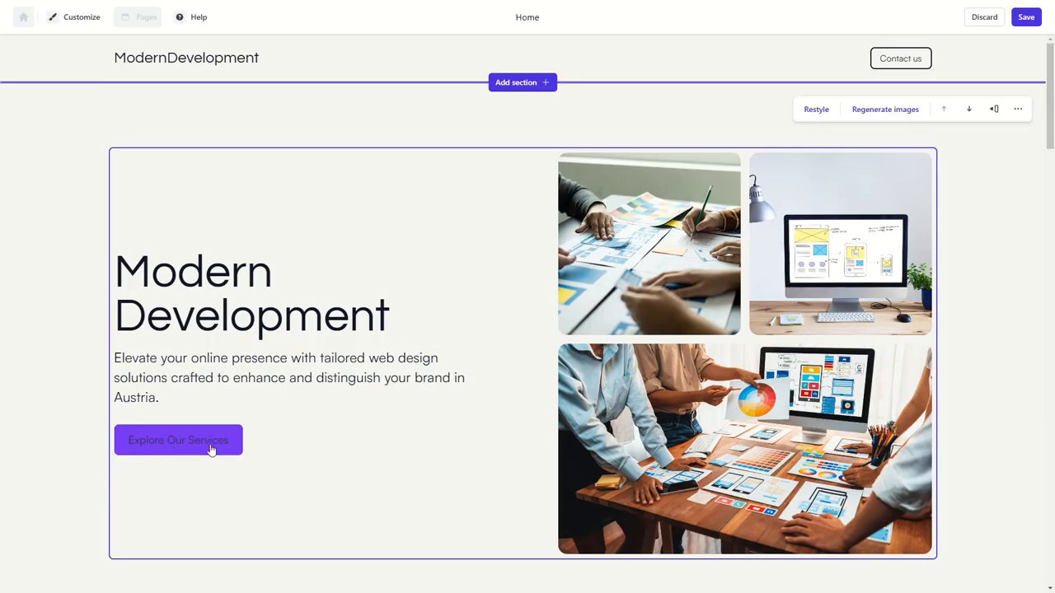
# - Open the site's font packs and apply the recommended Clash Display pack with Satoshi for body text
pyautogui.click(75, 18)
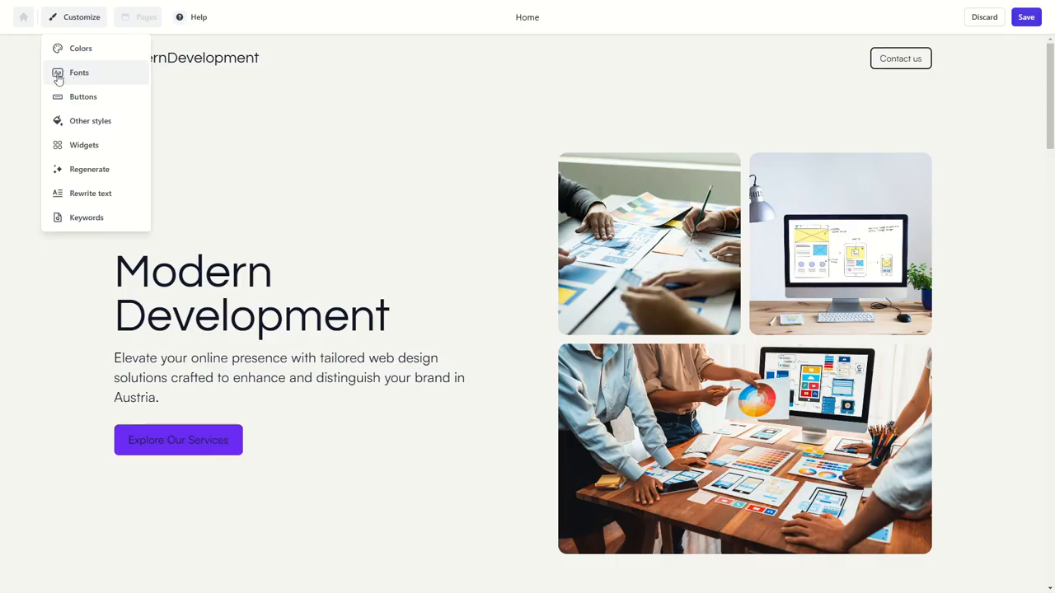
pyautogui.click(126, 81)
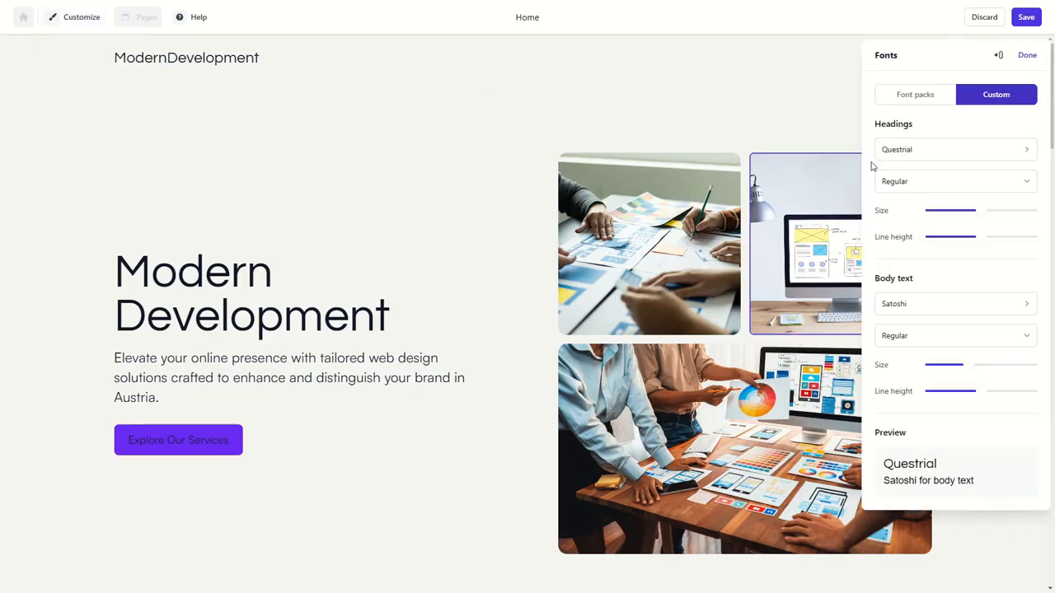
pyautogui.click(916, 95)
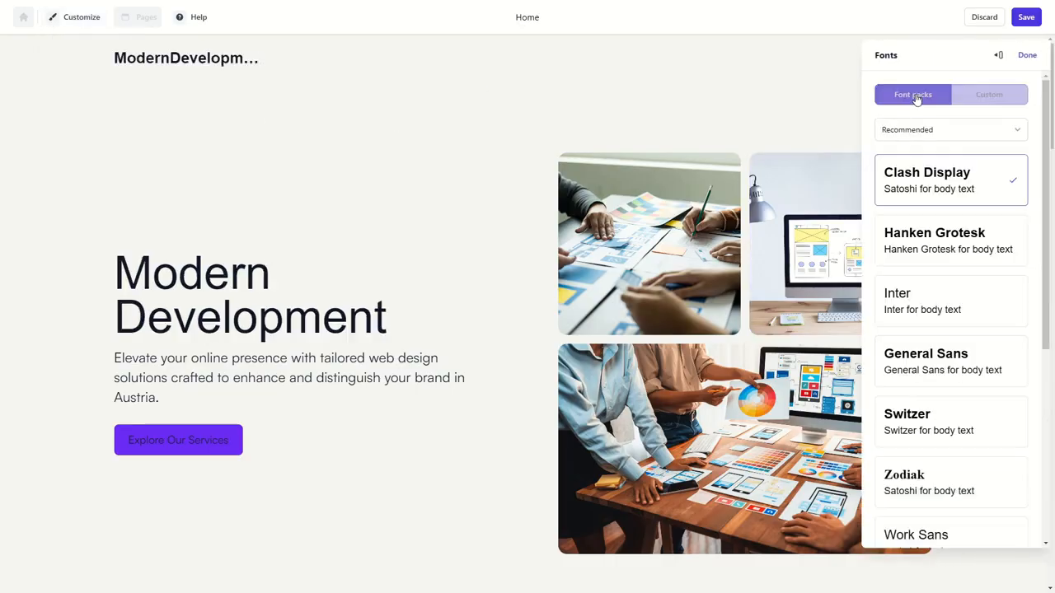
pyautogui.click(951, 204)
# - Browse the recommended font packs and apply Poppins with PT Serif for body text
pyautogui.scroll(-1, 924, 323)
pyautogui.scroll(-2, 927, 346)
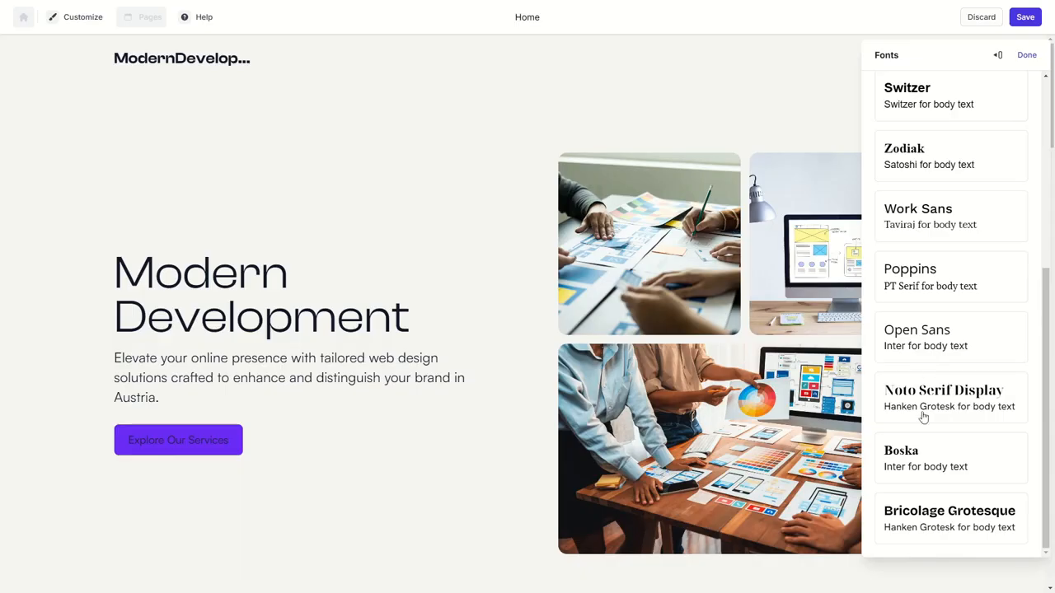
pyautogui.scroll(3, 924, 418)
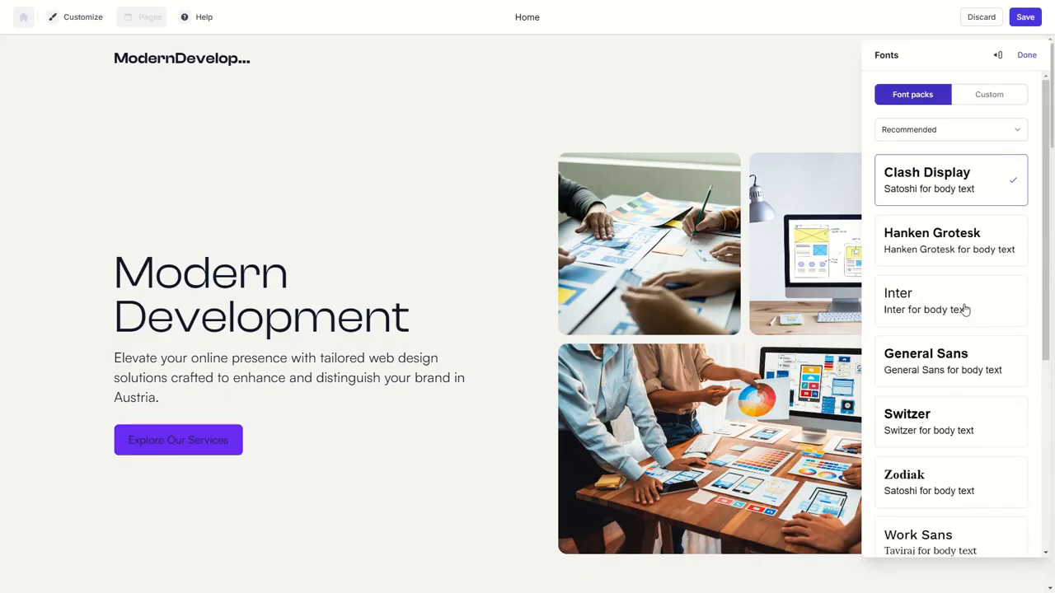
pyautogui.scroll(-3, 936, 290)
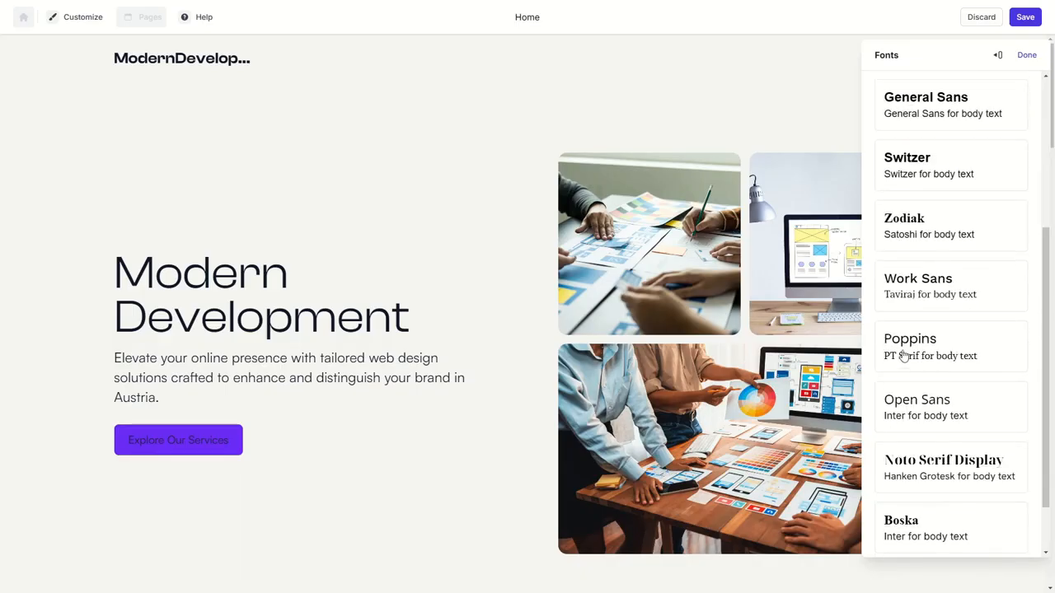
pyautogui.click(903, 354)
pyautogui.scroll(-1, 972, 416)
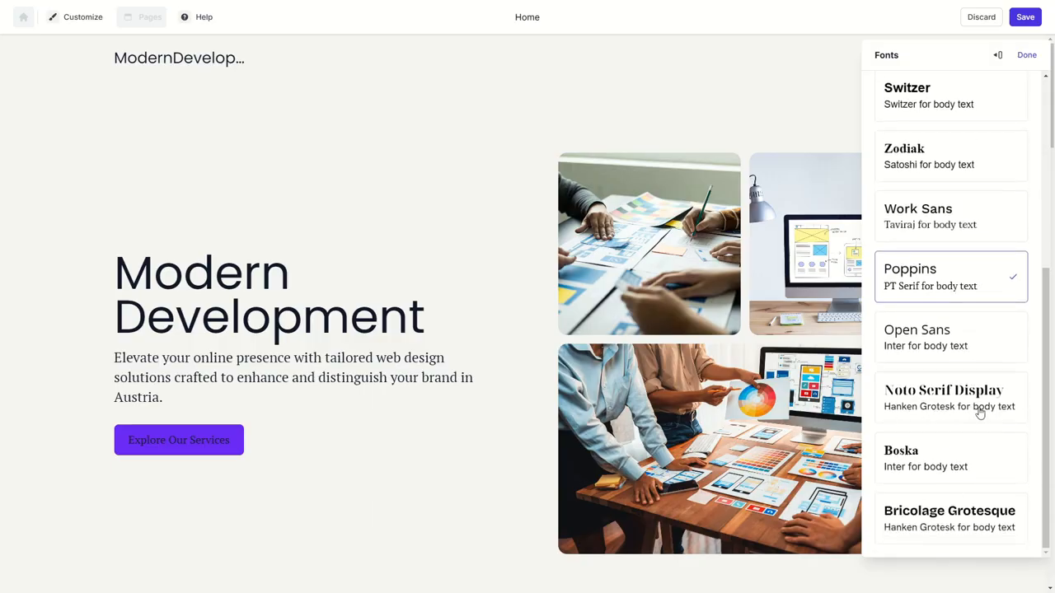
# - Try the Noto Serif Display font pack with Hanken Grotesk, and reapply Poppins with PT Serif for body text
pyautogui.click(943, 408)
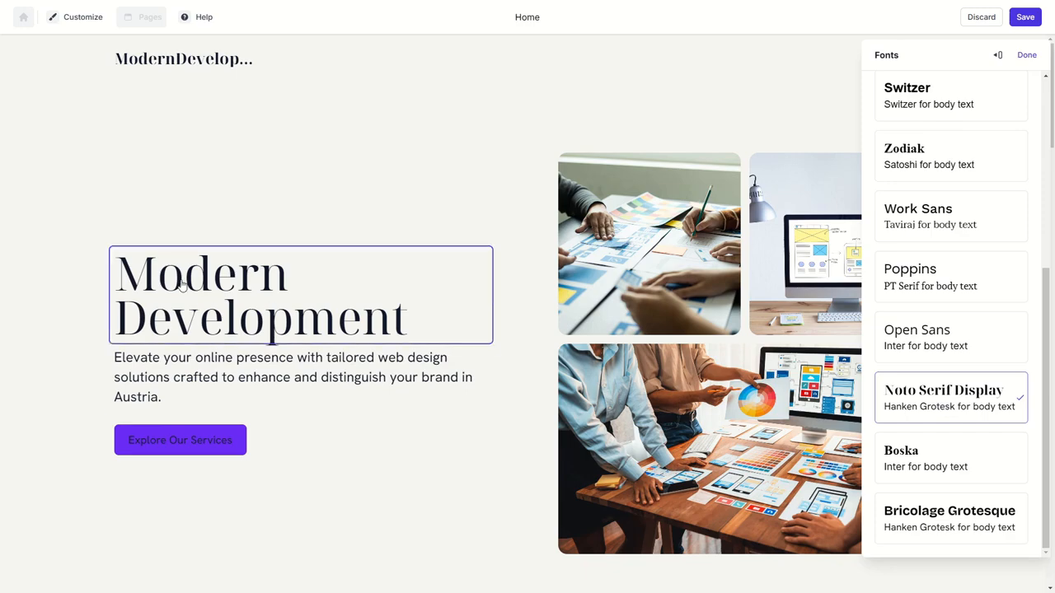
pyautogui.scroll(4, 939, 389)
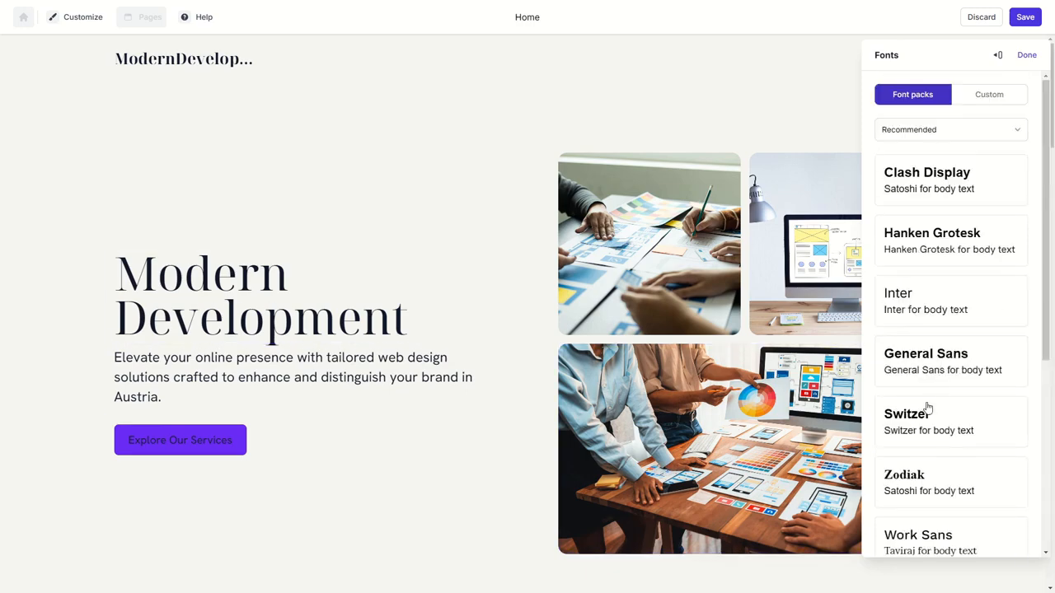
pyautogui.scroll(-2, 922, 486)
pyautogui.click(928, 478)
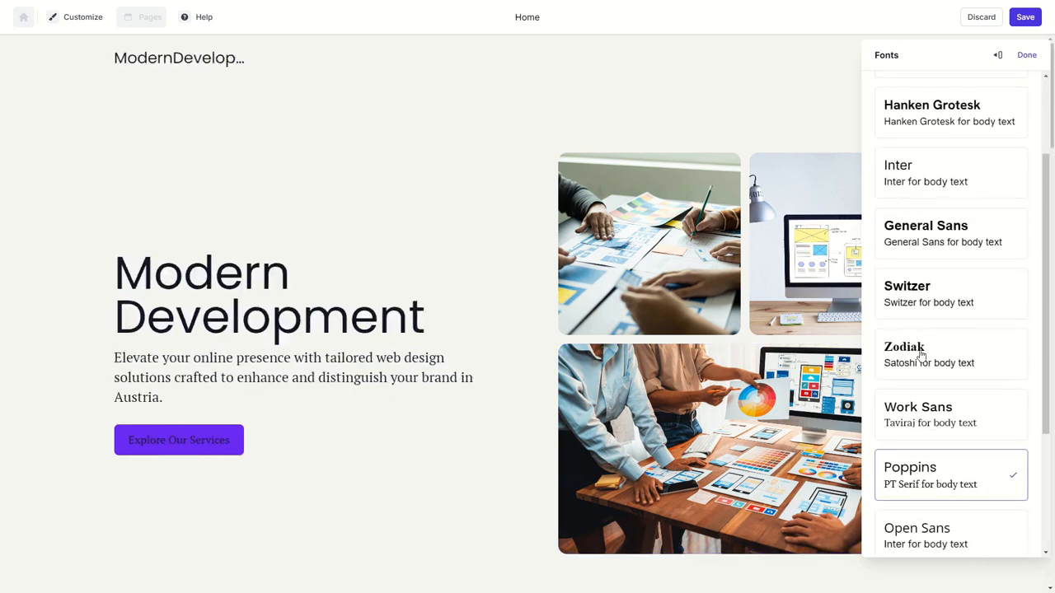
pyautogui.scroll(2, 923, 329)
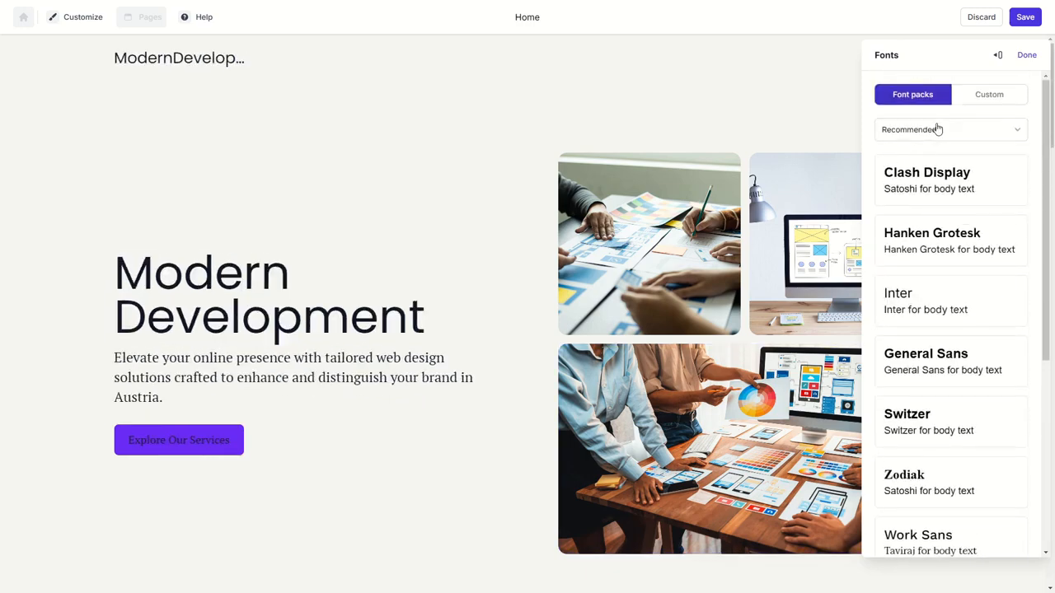
# - Switch to custom fonts, adjust the heading size slightly and view the popular heading fonts without choosing one
pyautogui.click(987, 97)
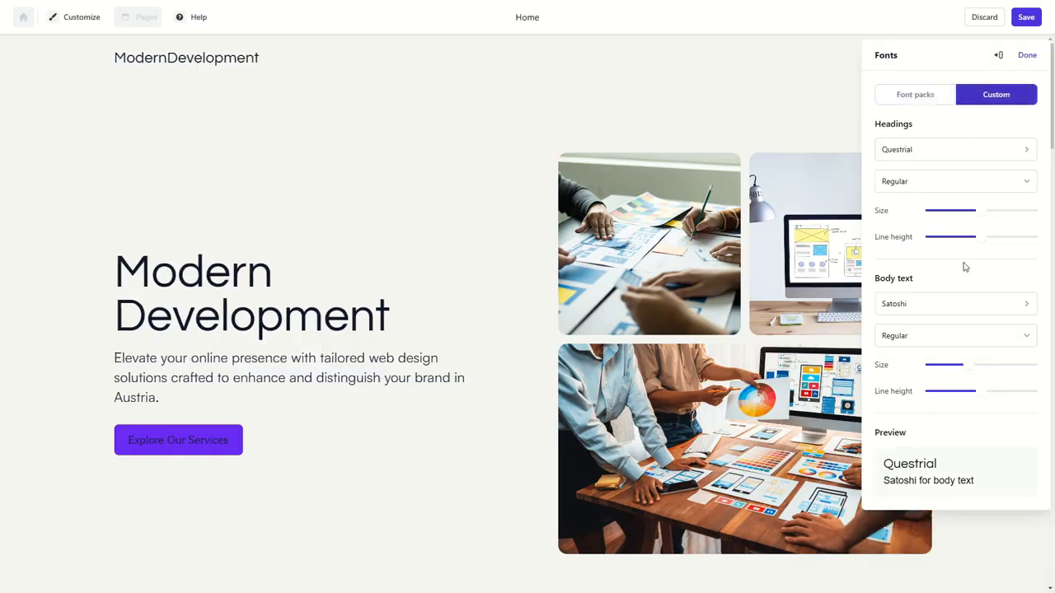
pyautogui.moveTo(980, 216); pyautogui.dragTo(987, 210)
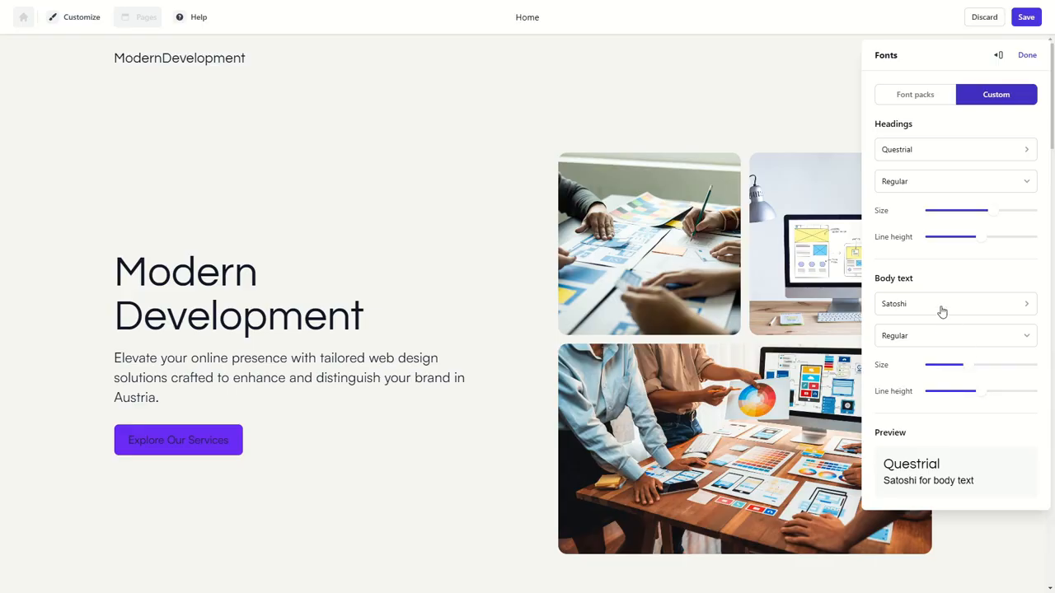
pyautogui.click(912, 153)
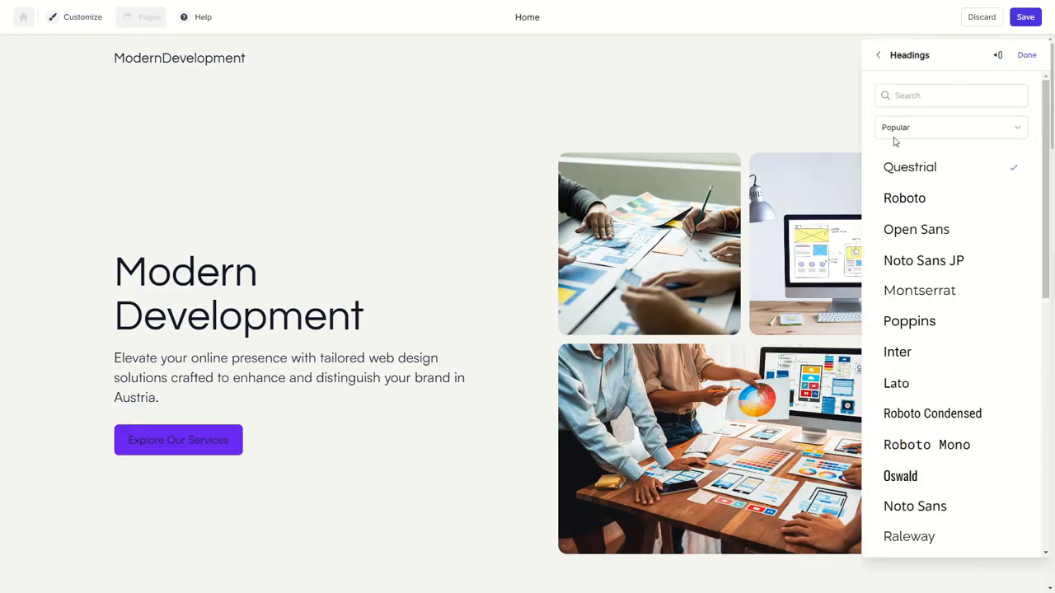
pyautogui.click(879, 55)
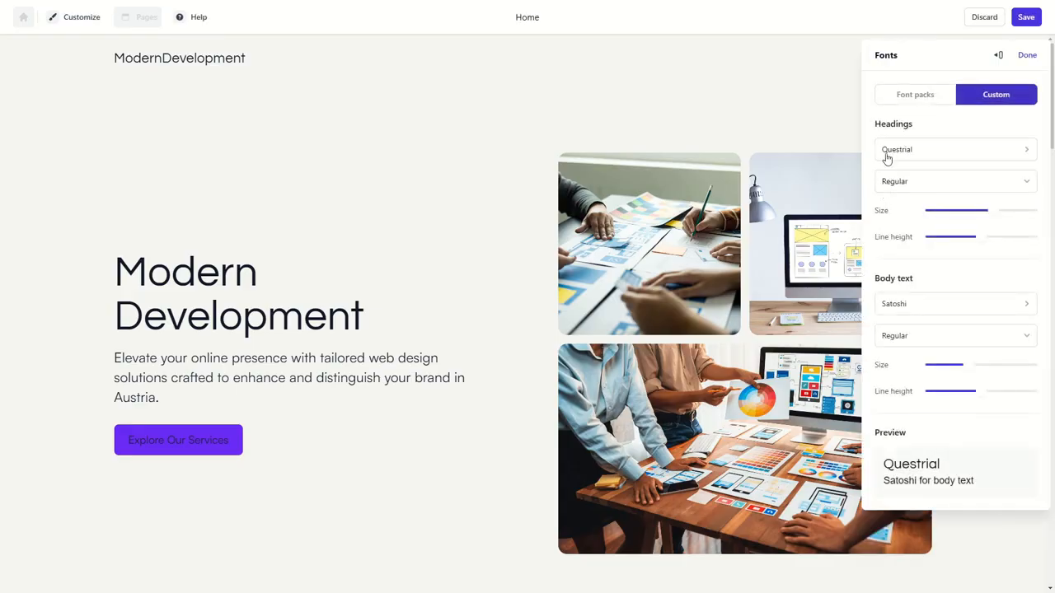
# - Return to the recommended Poppins with PT Serif font pack and finish editing the fonts
pyautogui.click(921, 94)
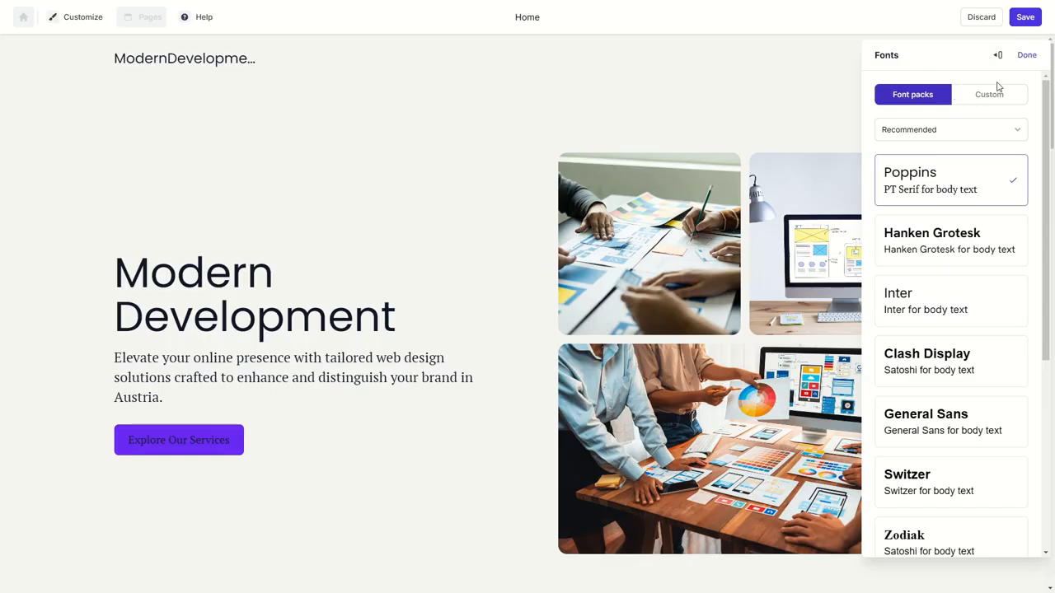
pyautogui.click(1026, 56)
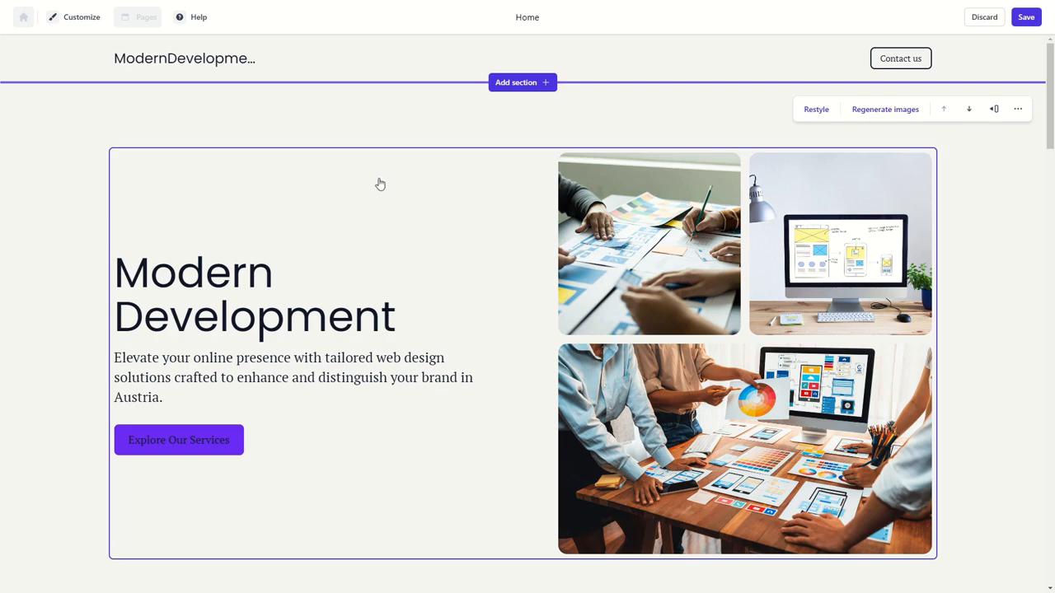
# - Leave full screen briefly to show the browser tab's icon, and open the site's other style settings
pyautogui.press('F11')
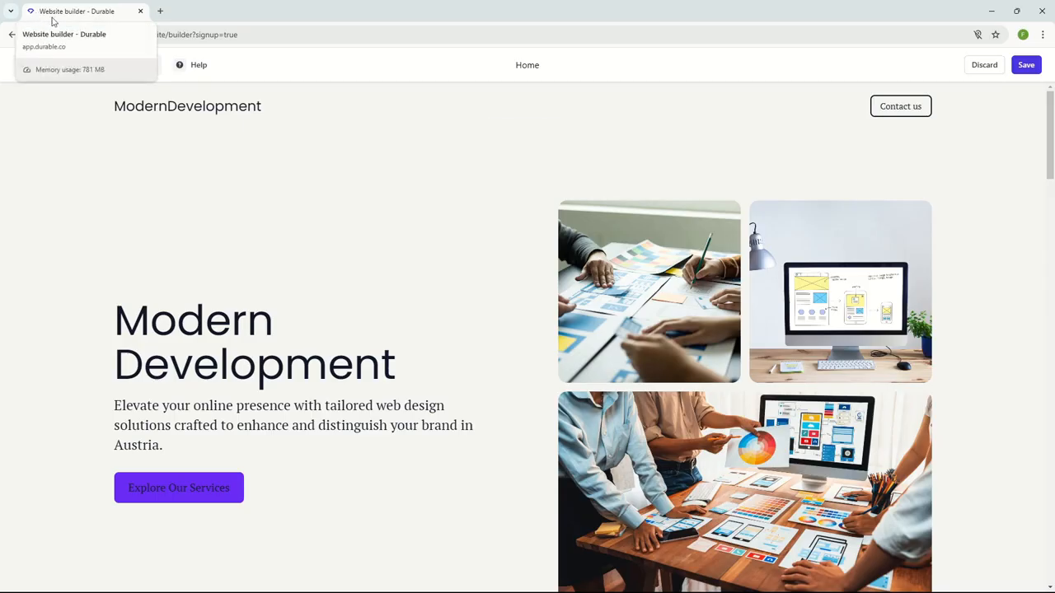
pyautogui.press('F11')
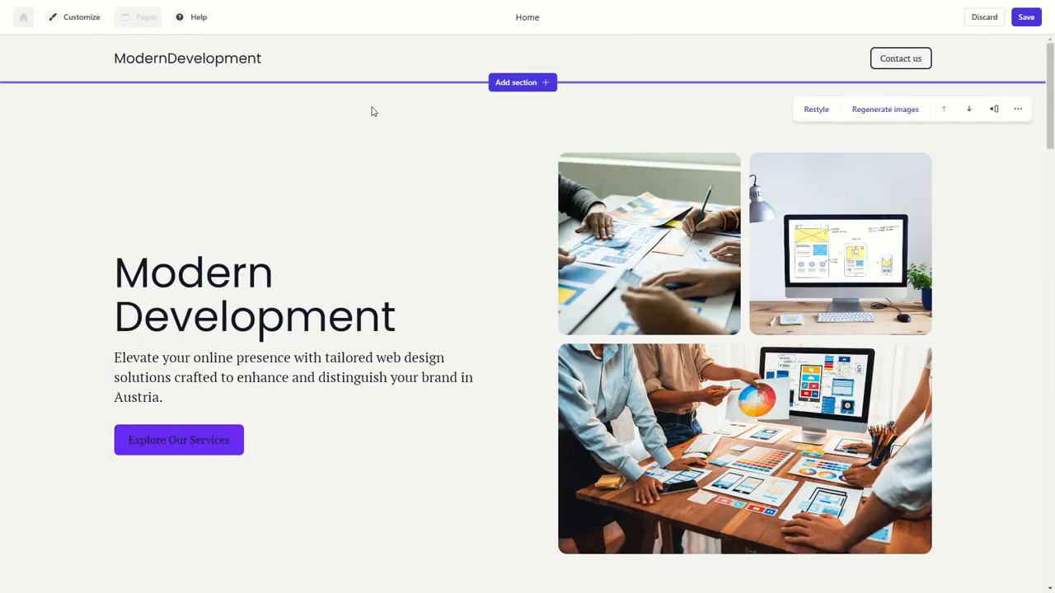
pyautogui.click(84, 20)
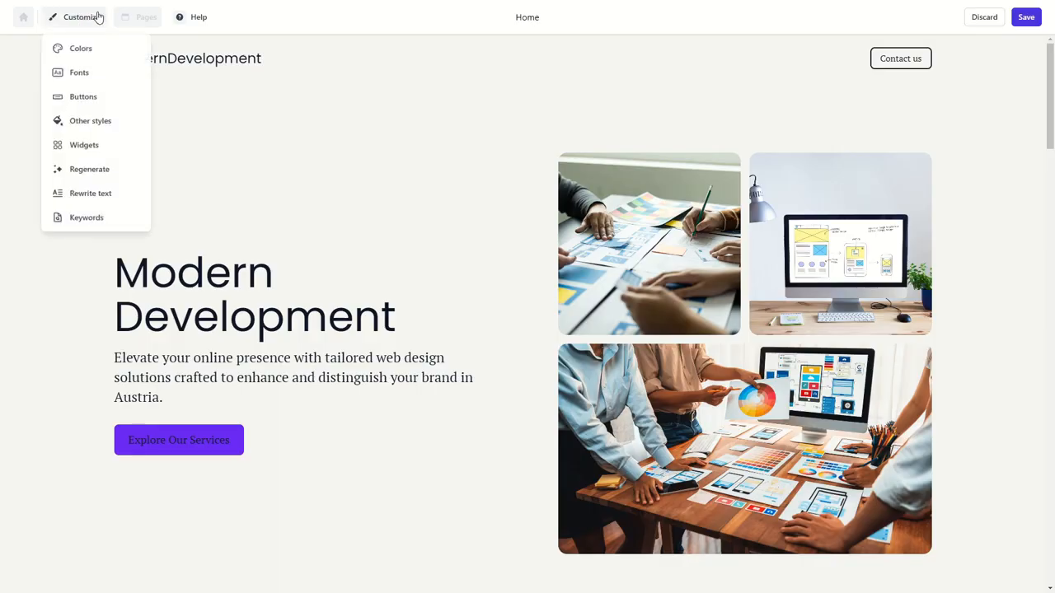
pyautogui.click(74, 121)
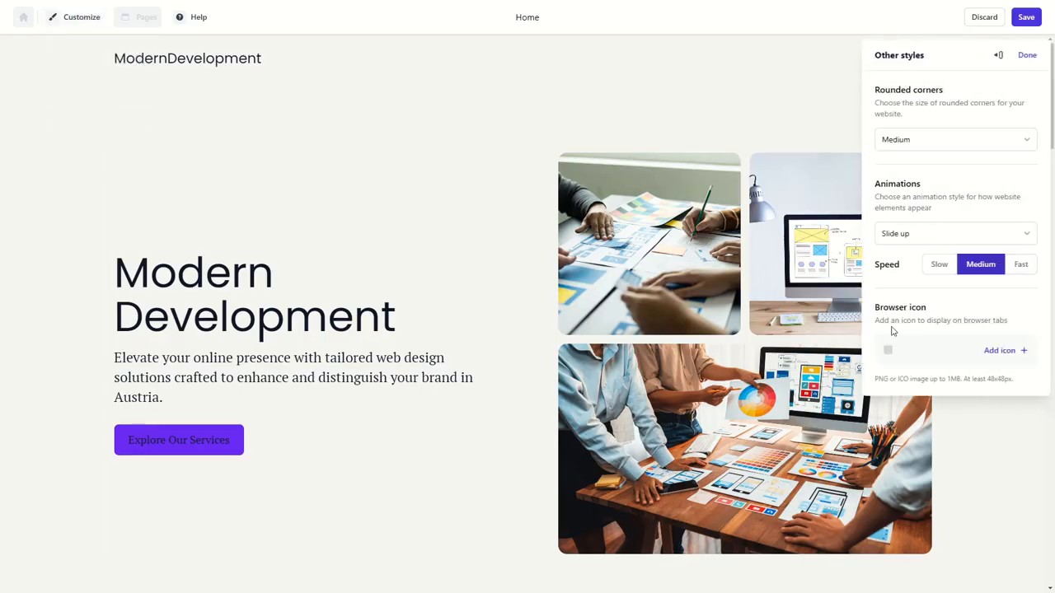
# - Review the icon, upload and library sources for the browser icon, and insert the first icon offered
pyautogui.click(997, 352)
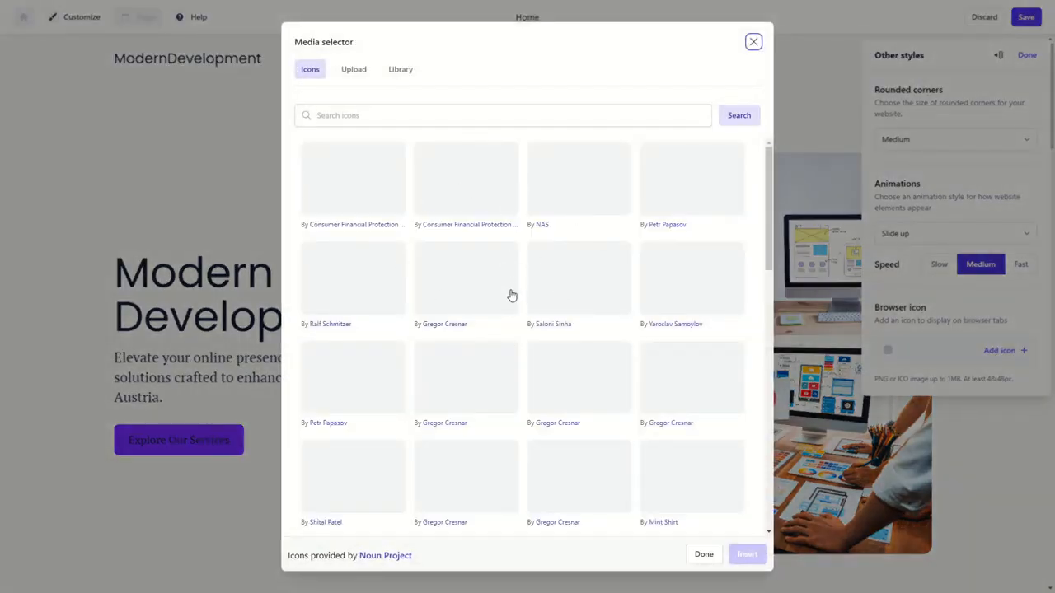
pyautogui.scroll(-8, 512, 296)
pyautogui.scroll(9, 512, 295)
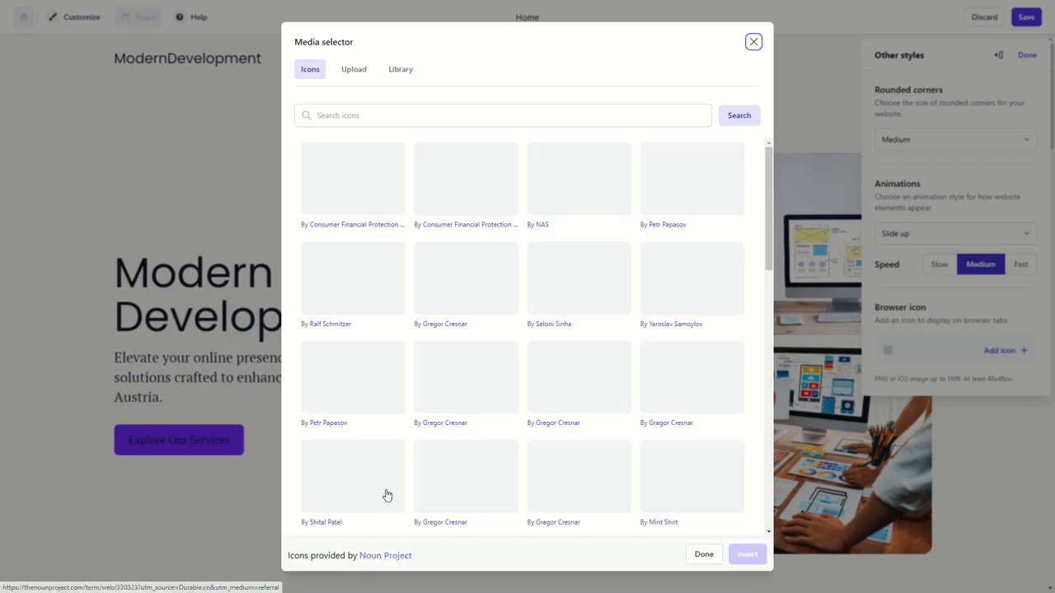
pyautogui.click(360, 70)
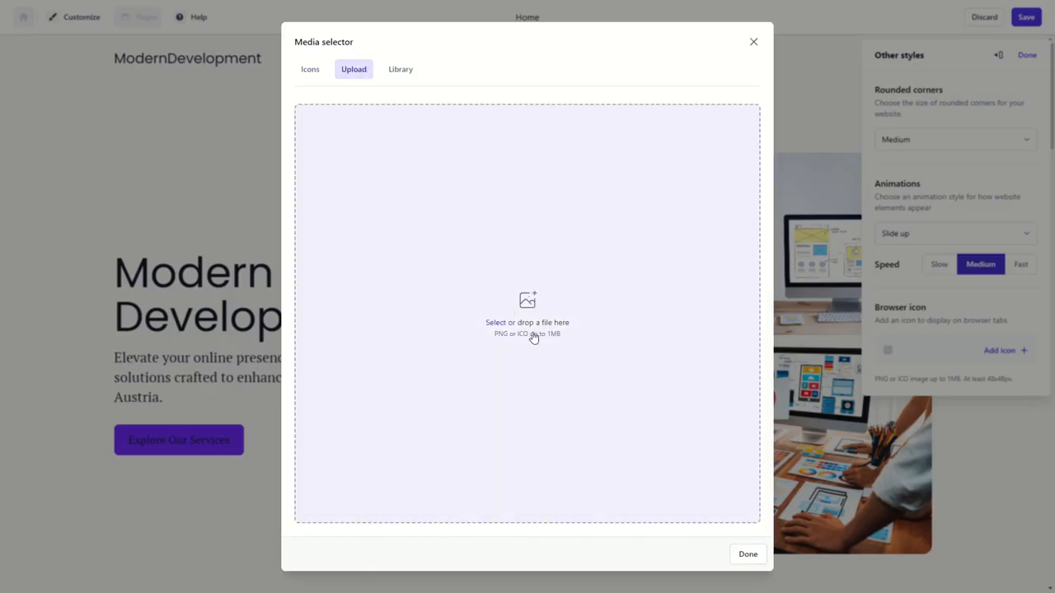
pyautogui.click(401, 75)
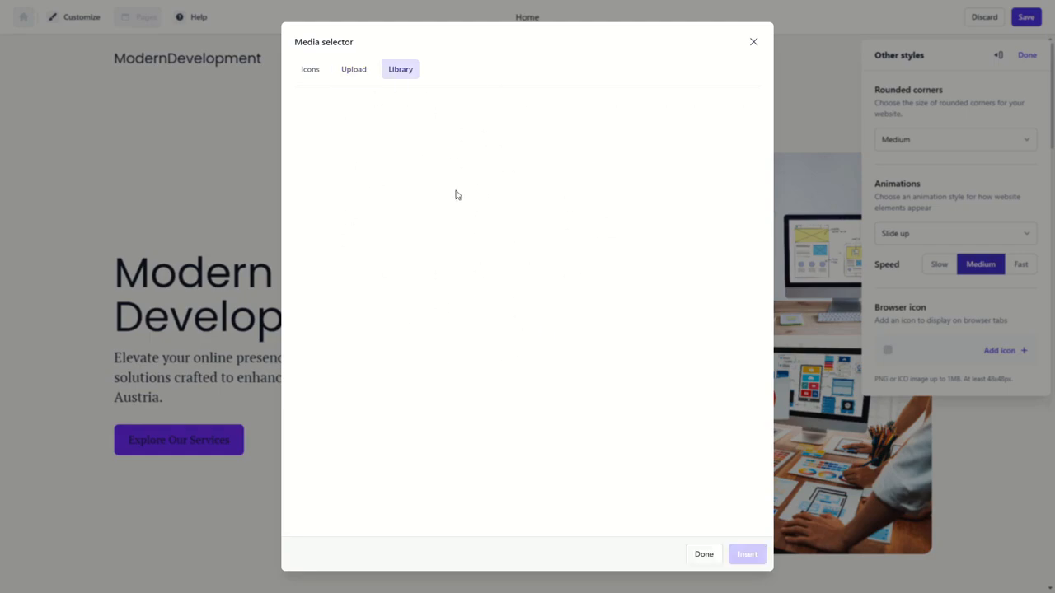
pyautogui.click(354, 72)
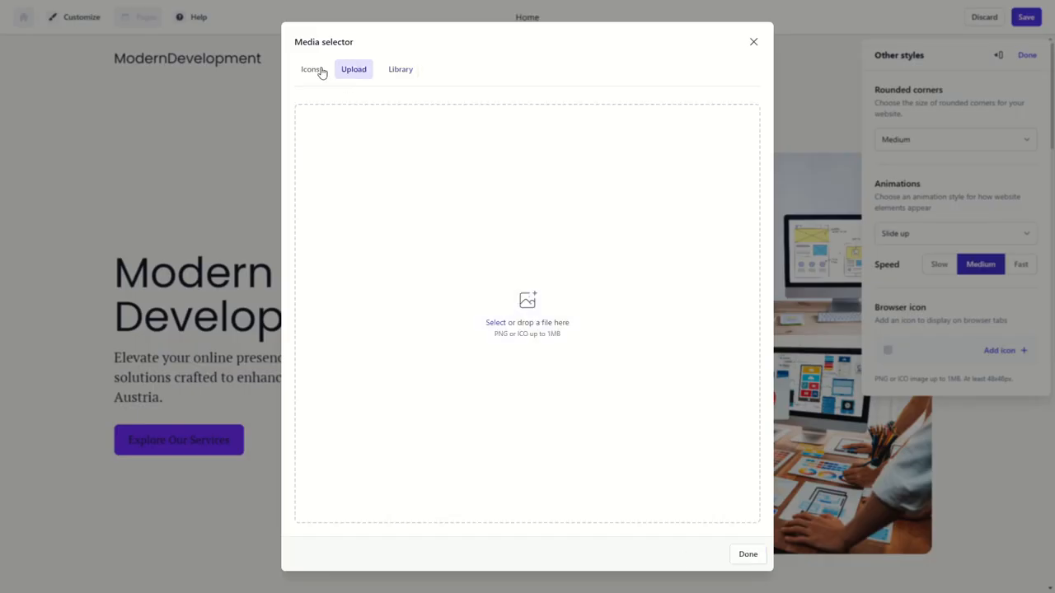
pyautogui.click(317, 72)
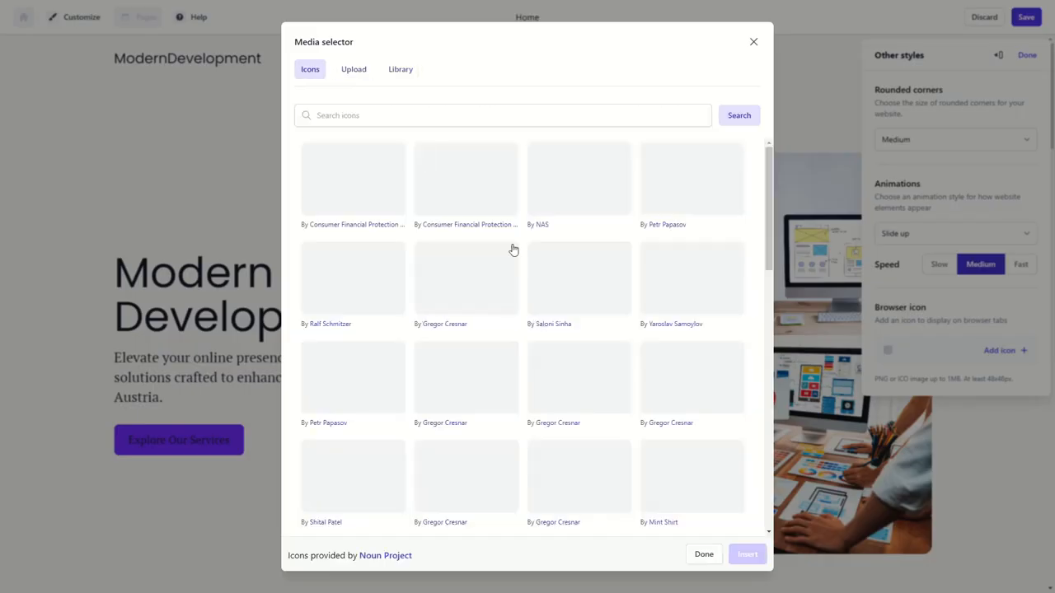
pyautogui.click(360, 196)
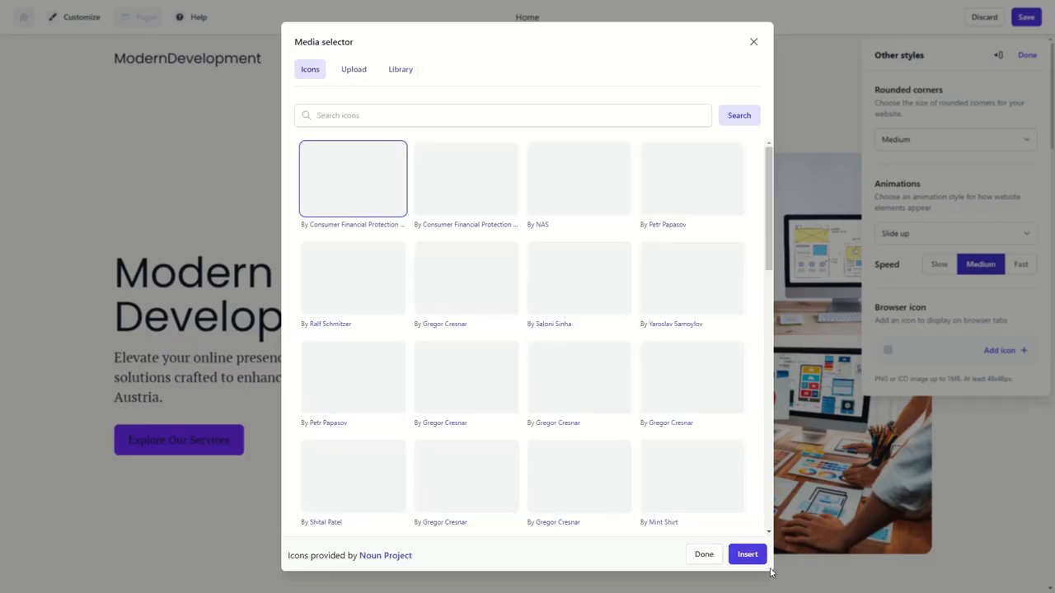
pyautogui.click(747, 555)
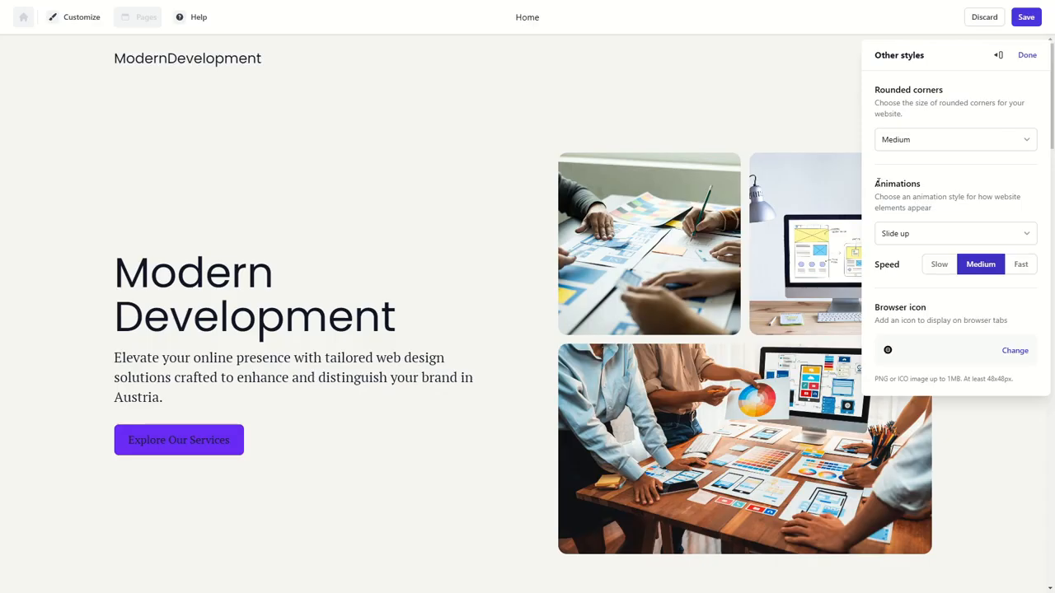
# - Compare the slow and fast speeds of the Slide up animation and set the speed back to Medium
pyautogui.moveTo(876, 183); pyautogui.dragTo(930, 186)
pyautogui.click(944, 191)
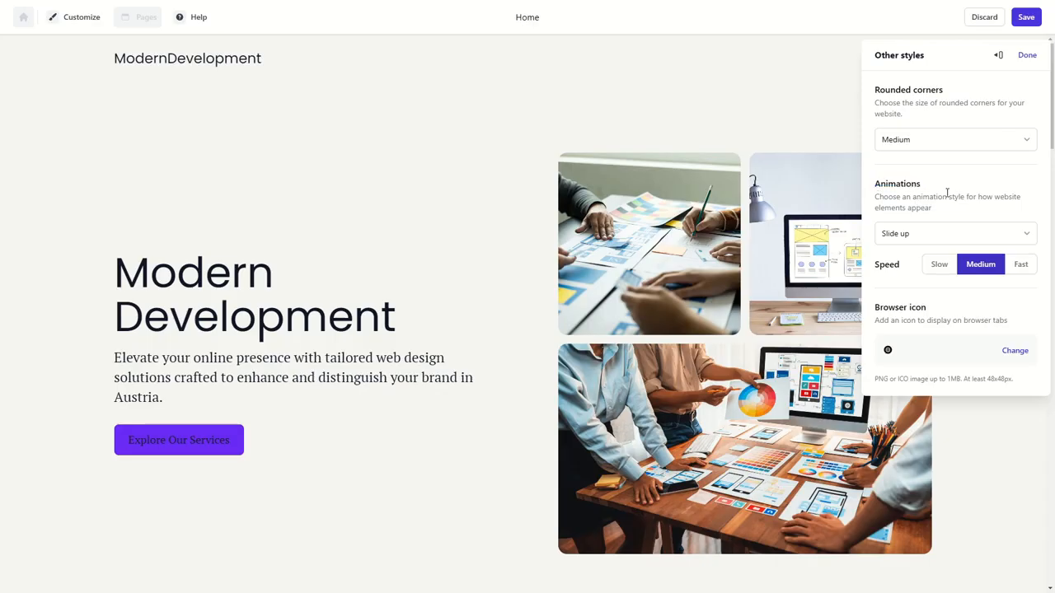
pyautogui.click(940, 266)
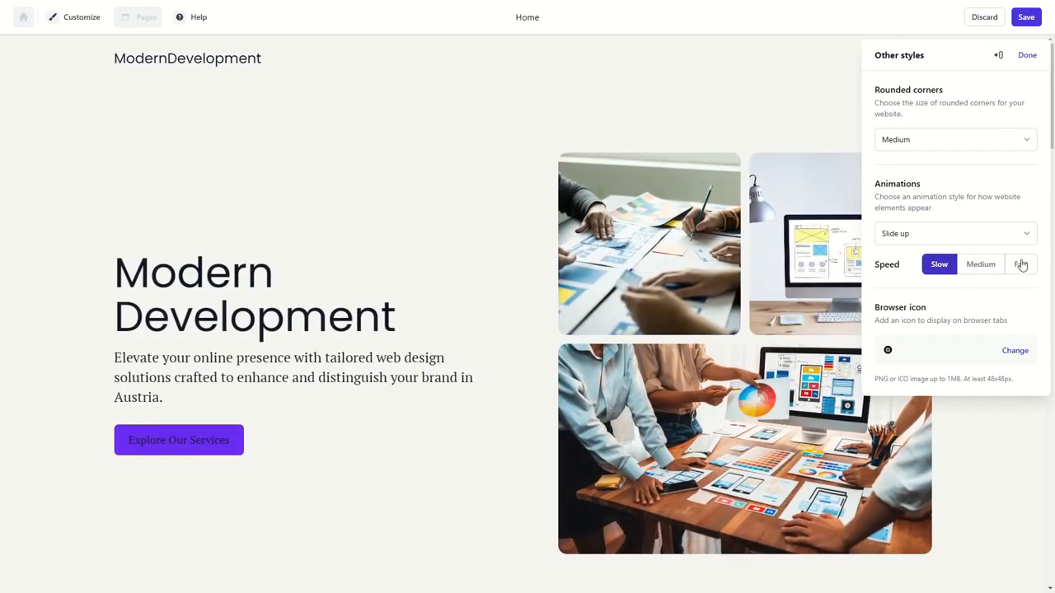
pyautogui.click(1020, 265)
pyautogui.click(938, 265)
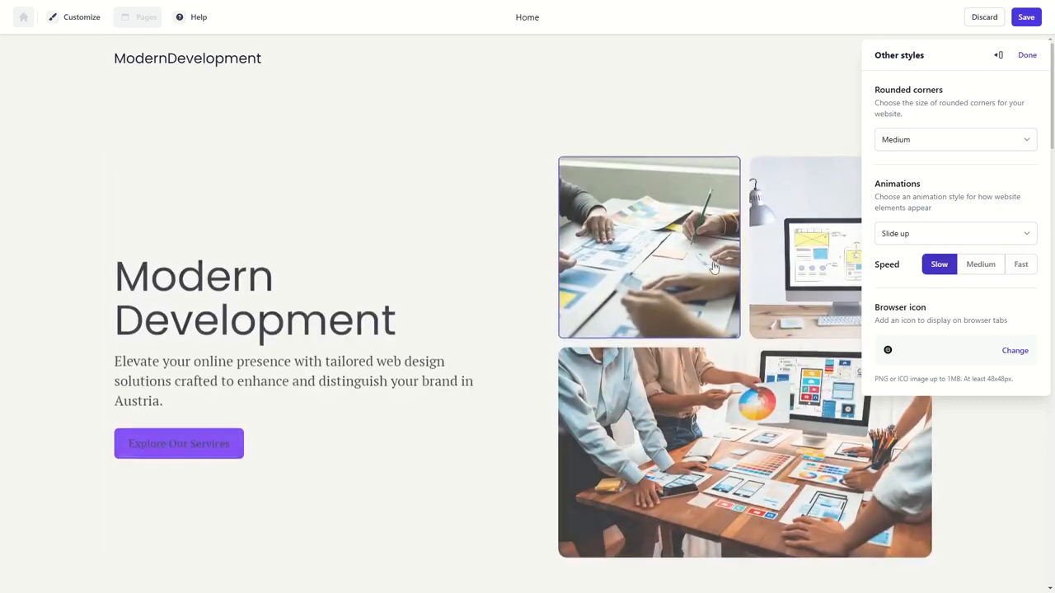
pyautogui.click(1018, 264)
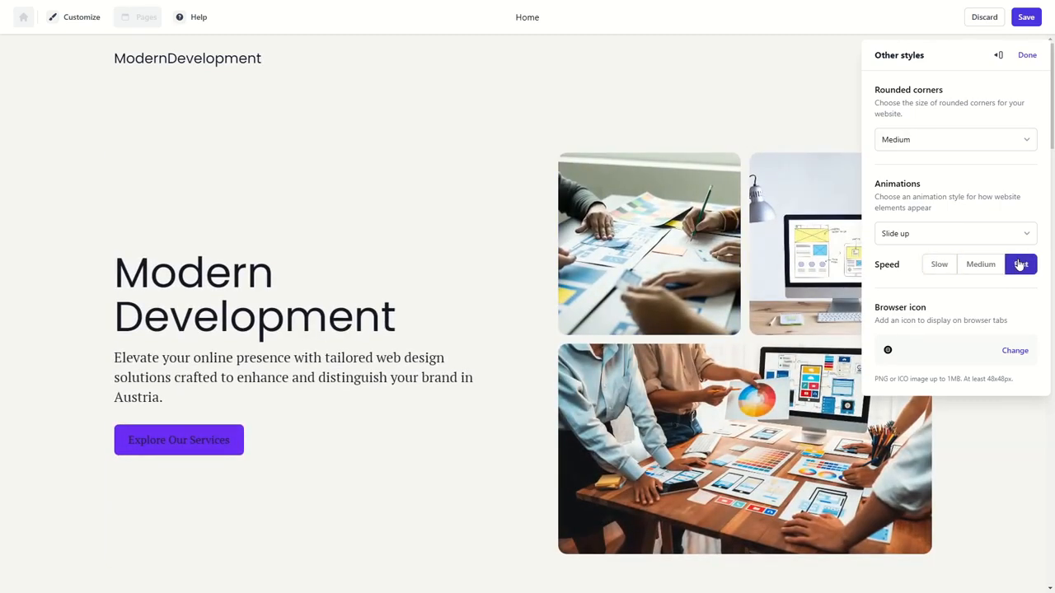
pyautogui.click(931, 266)
pyautogui.click(981, 268)
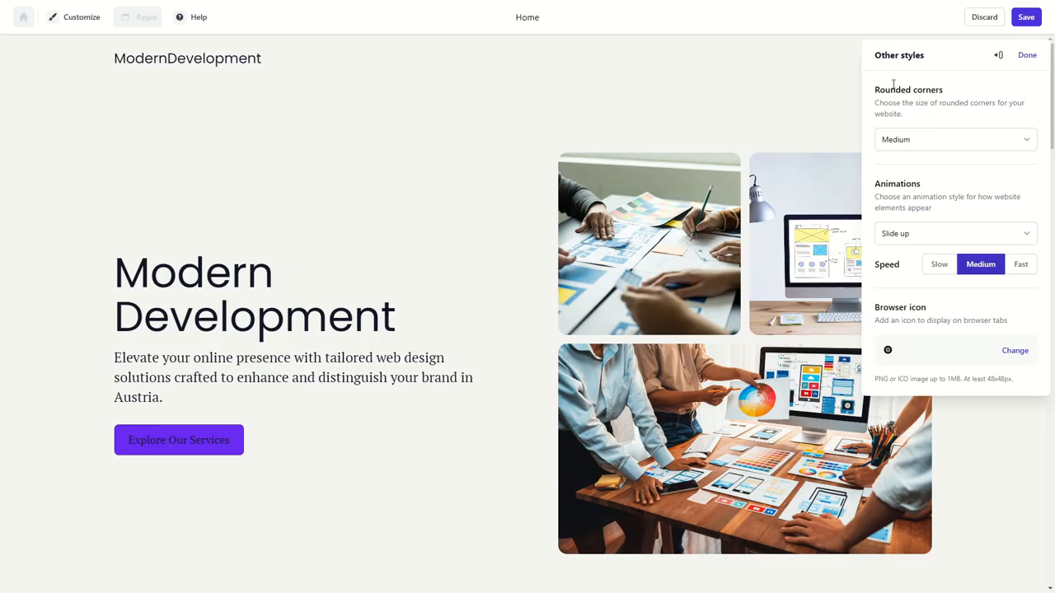
# - Try other rounded corner sizes including Large, restore Medium and finish editing the other styles
pyautogui.moveTo(885, 85); pyautogui.dragTo(927, 89)
pyautogui.click(922, 142)
pyautogui.click(901, 223)
pyautogui.click(923, 142)
pyautogui.click(896, 205)
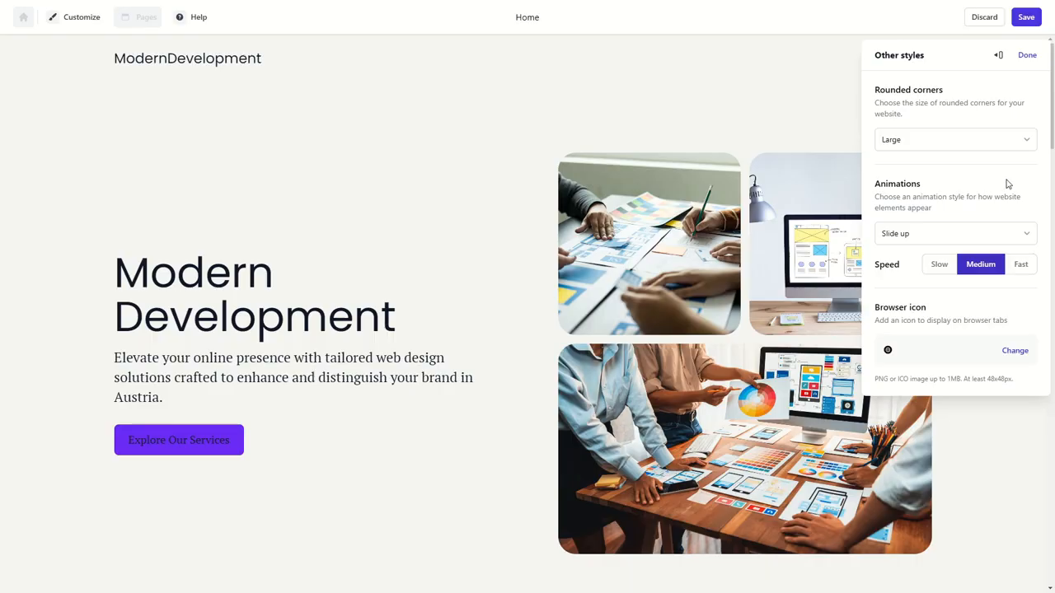
pyautogui.click(943, 145)
pyautogui.click(918, 184)
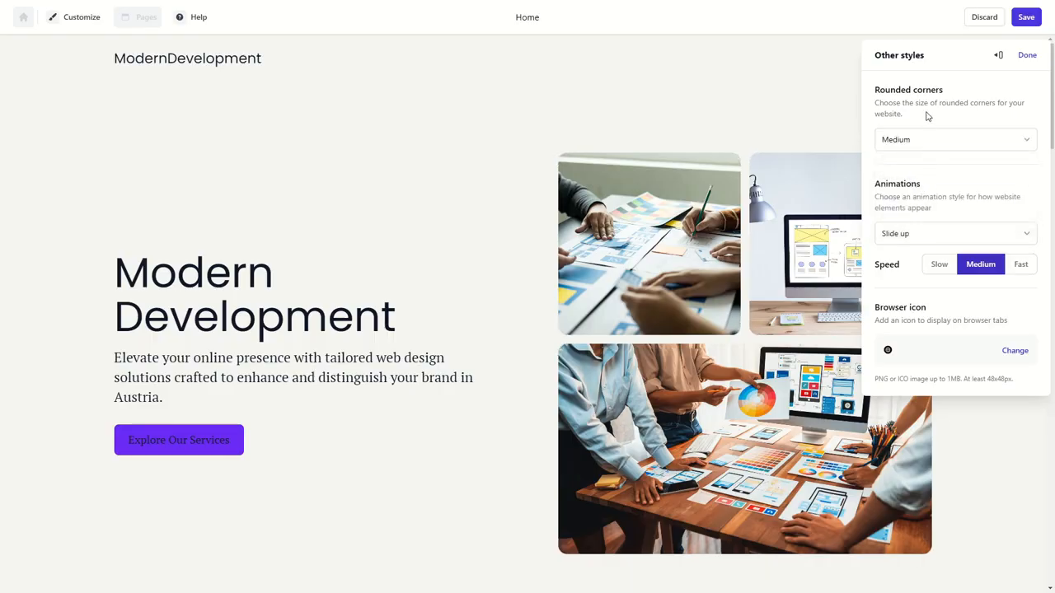
pyautogui.click(1028, 56)
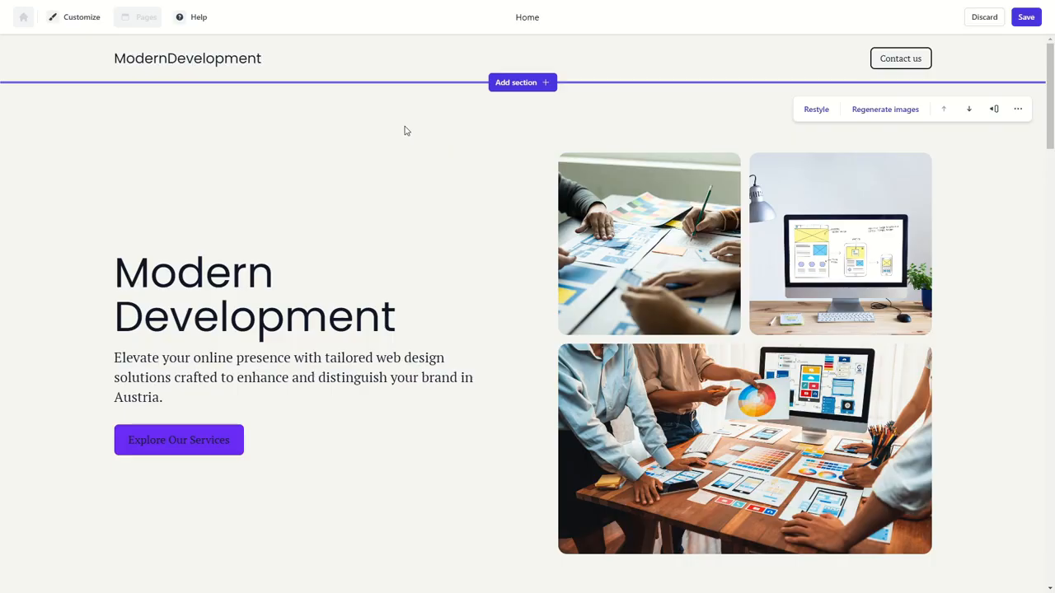
# - Add the recommended Cookie Notice widget by Durable to the website
pyautogui.click(80, 23)
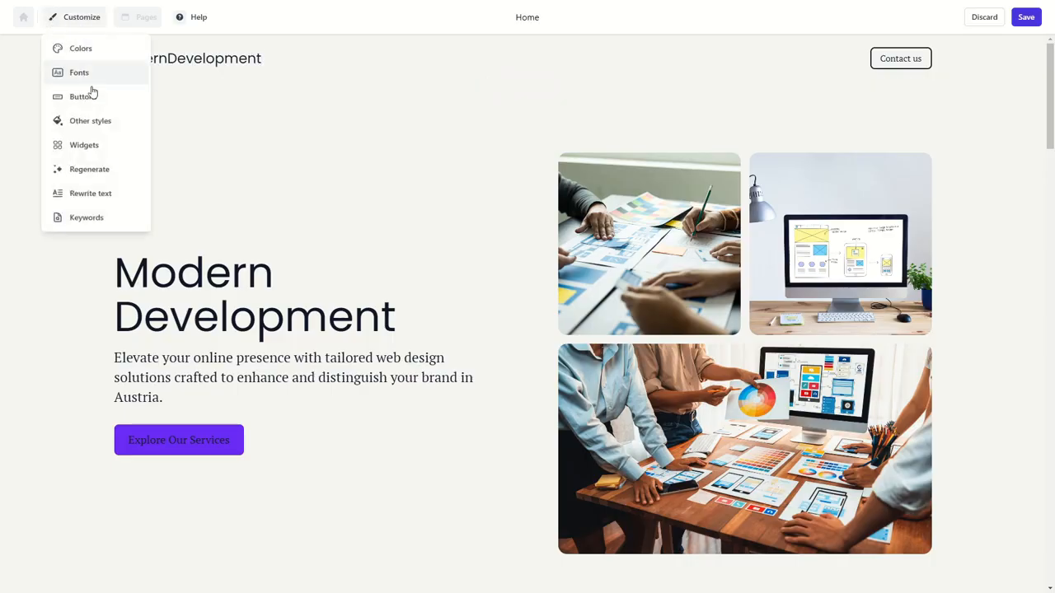
pyautogui.click(72, 144)
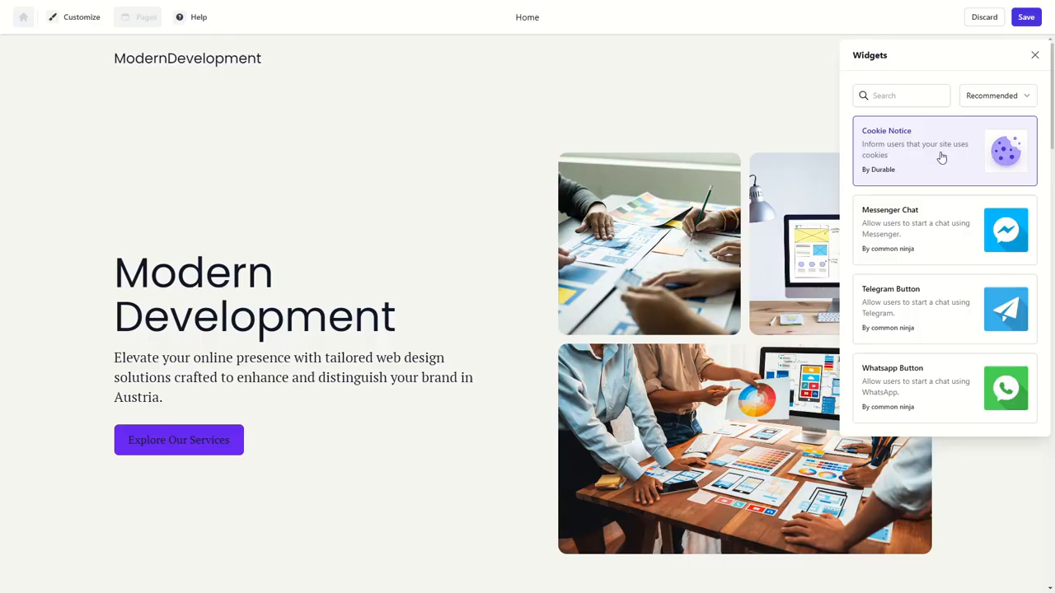
pyautogui.click(939, 161)
pyautogui.click(545, 360)
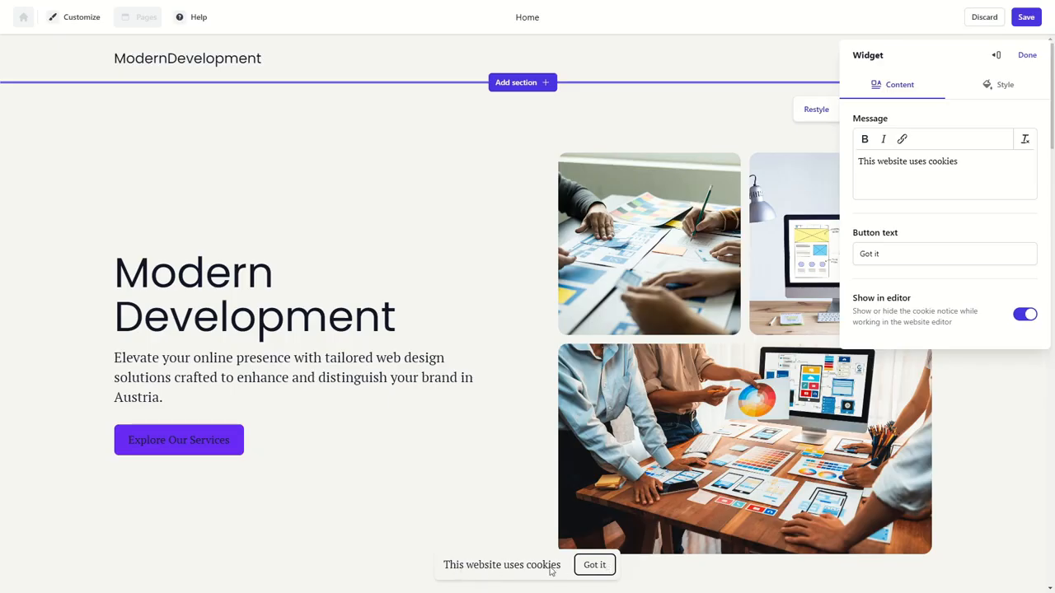
# - Review the cookie notice's message and button text, and open its style settings
pyautogui.moveTo(986, 177); pyautogui.dragTo(862, 181)
pyautogui.click(904, 248)
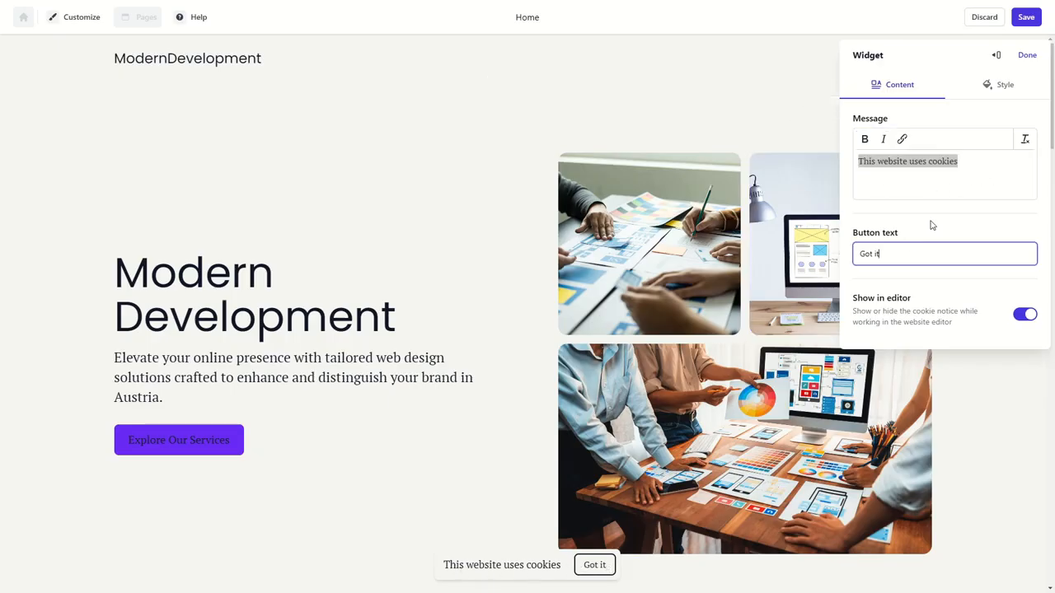
pyautogui.click(1000, 84)
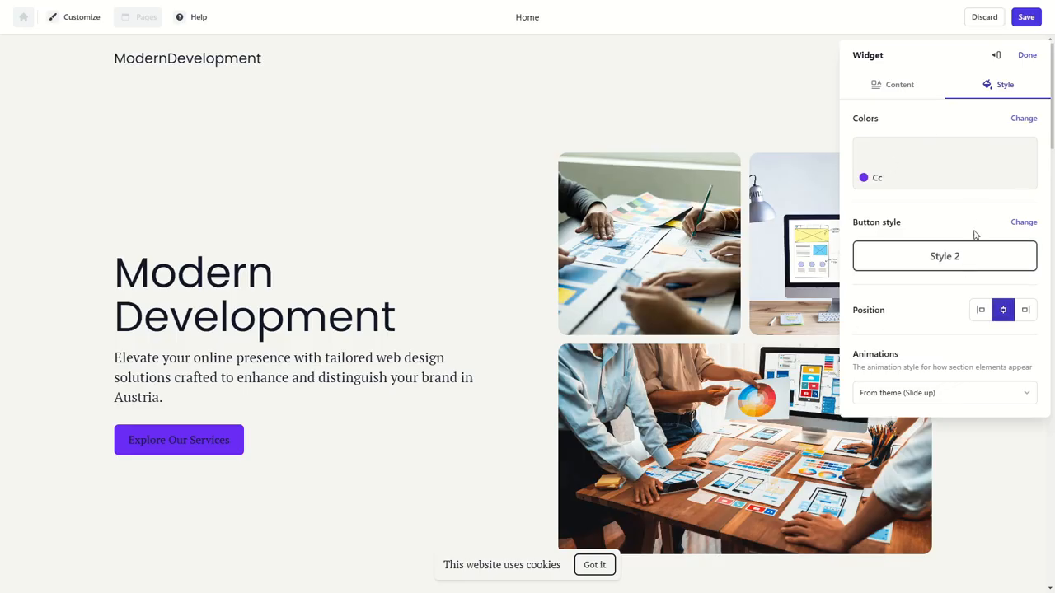
# - Align the cookie notice to the right side of the page and finish editing the widget
pyautogui.click(1025, 309)
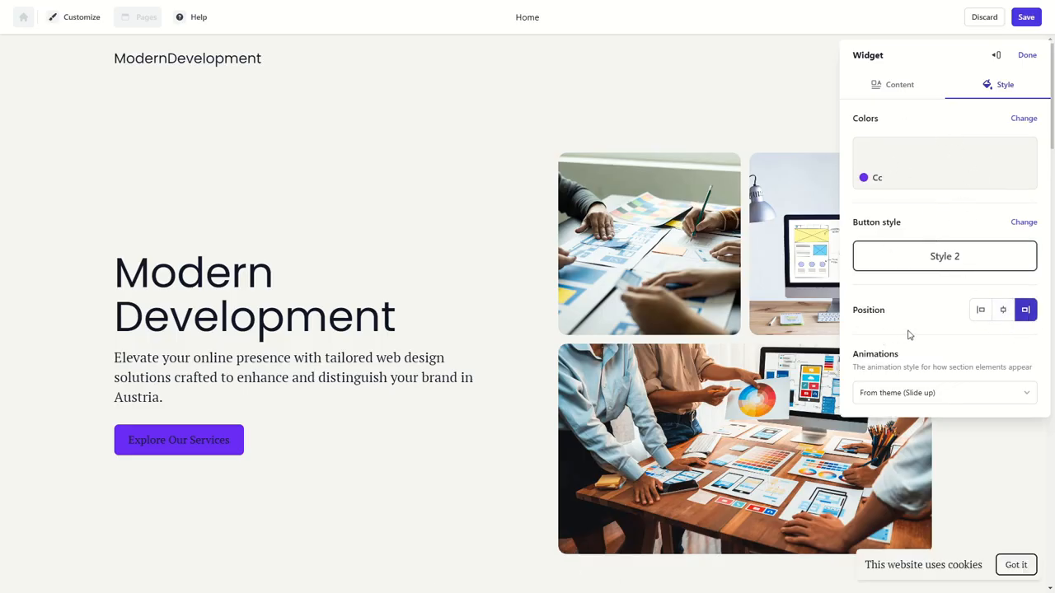
pyautogui.click(1027, 54)
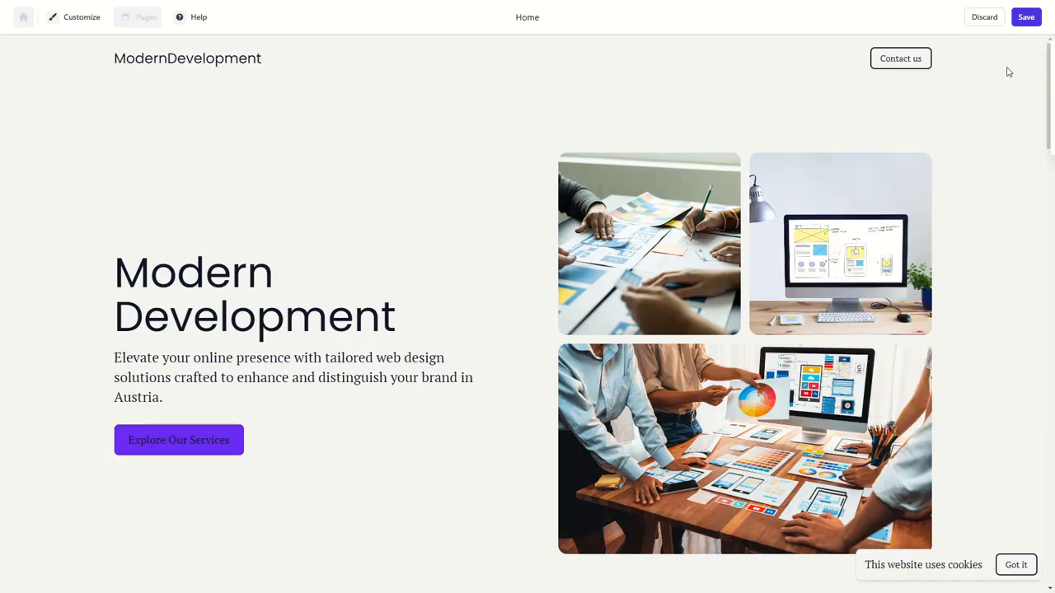
# - Browse the other widgets that can be added, sort them by Most popular, and close the list without adding any
pyautogui.click(89, 18)
pyautogui.click(89, 144)
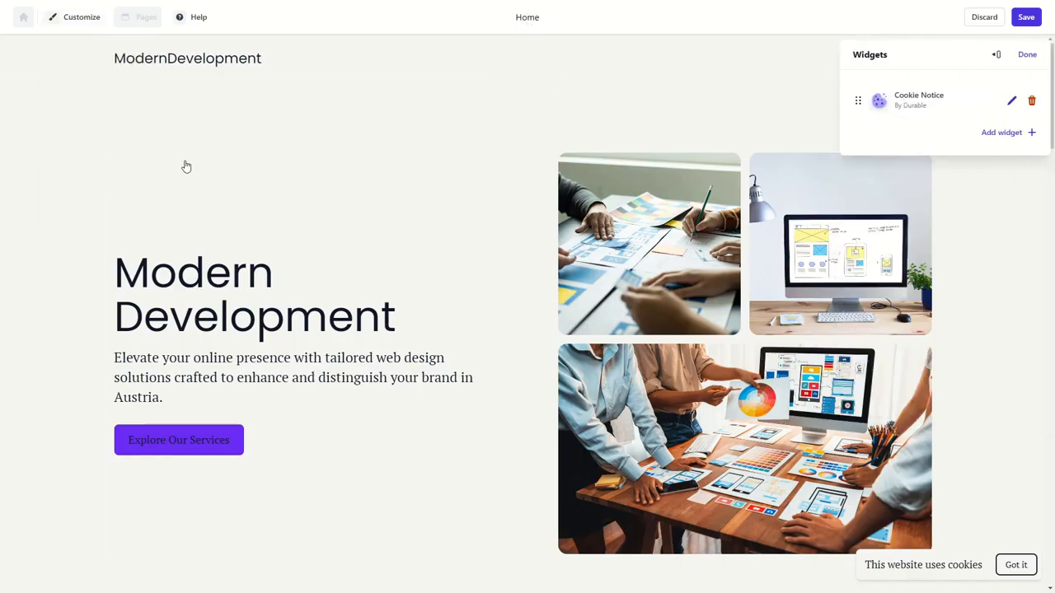
pyautogui.click(1007, 134)
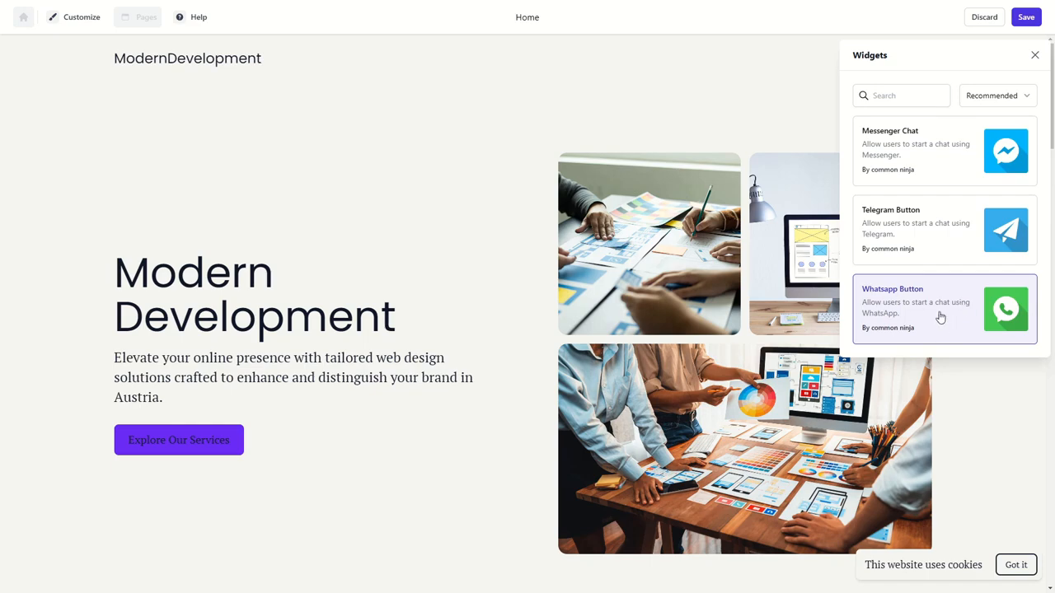
pyautogui.click(992, 99)
pyautogui.click(988, 141)
pyautogui.click(867, 96)
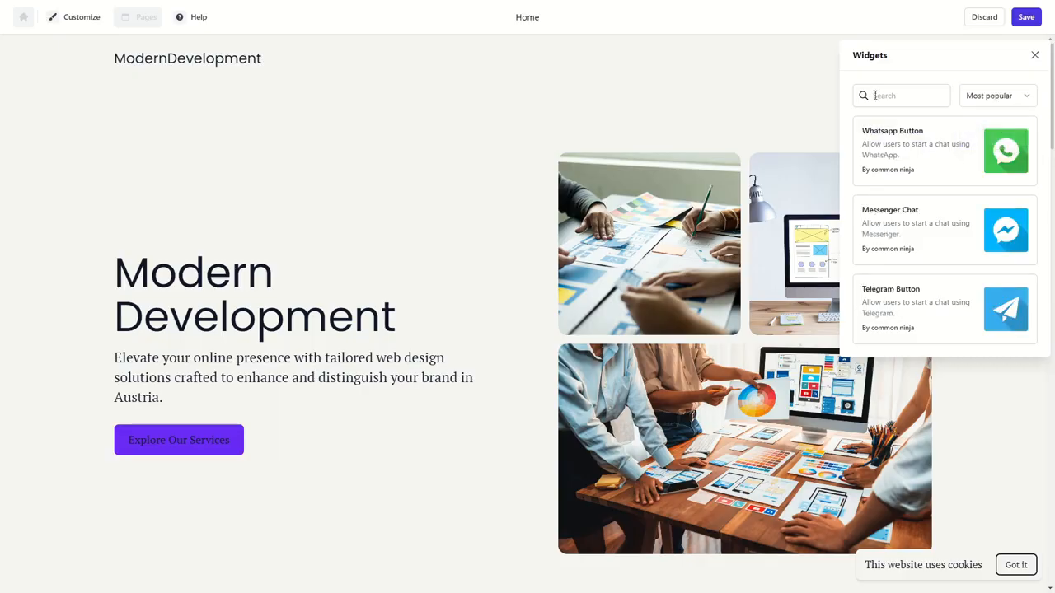
pyautogui.click(1035, 57)
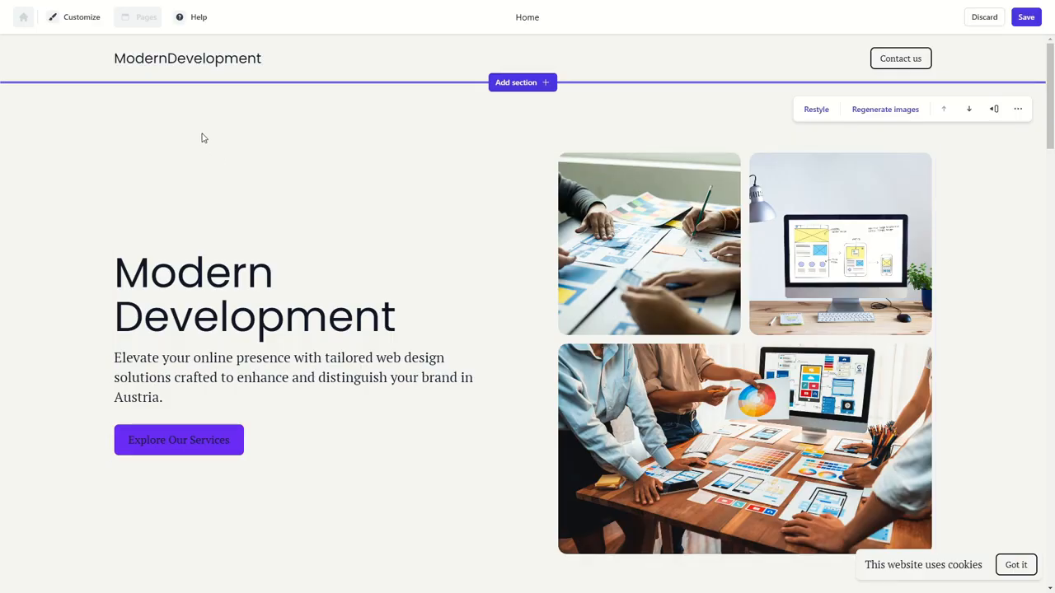
# - Open the website's SEO keywords and review the whole list of suggested keywords
pyautogui.click(76, 23)
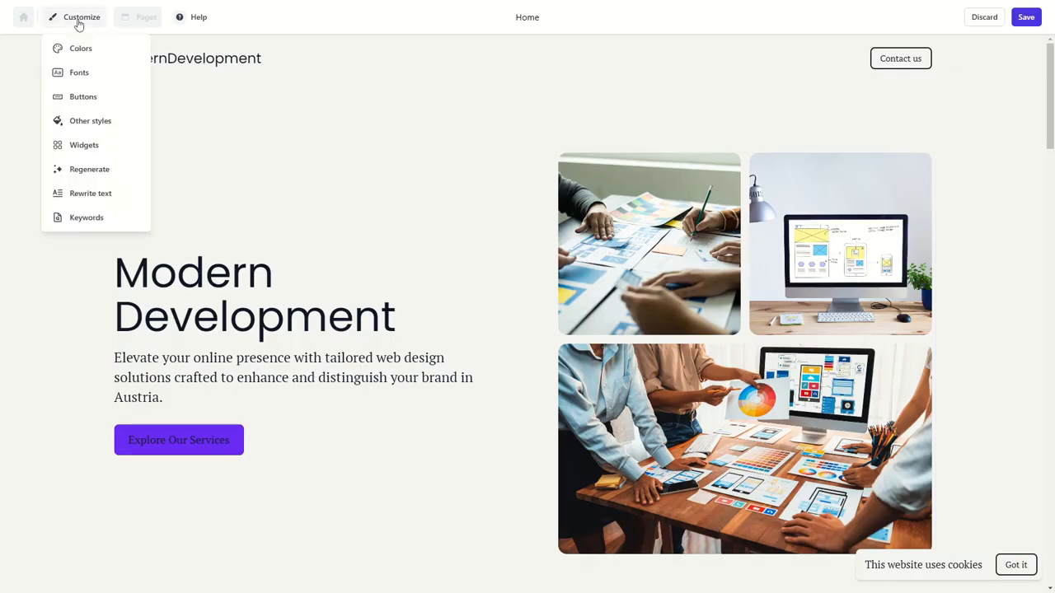
pyautogui.click(69, 221)
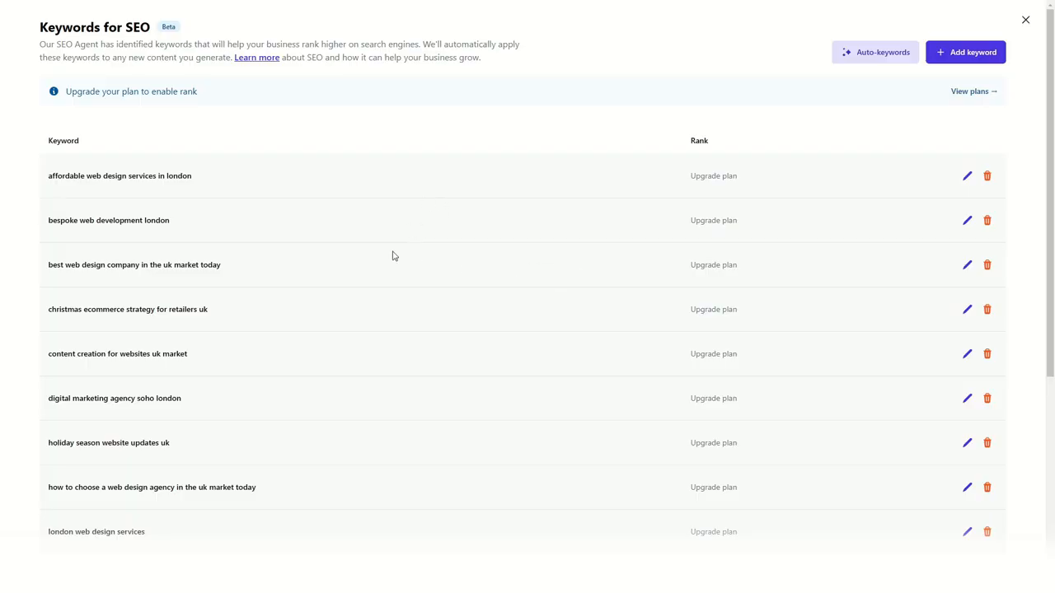
pyautogui.scroll(-5, 393, 256)
pyautogui.scroll(5, 425, 407)
pyautogui.scroll(-5, 181, 308)
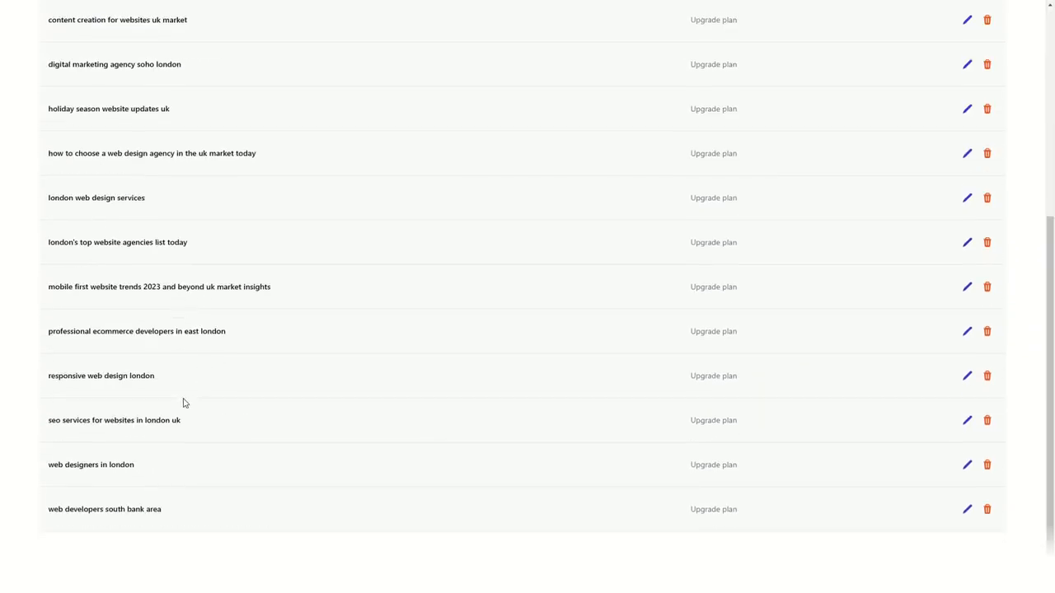
pyautogui.scroll(5, 183, 401)
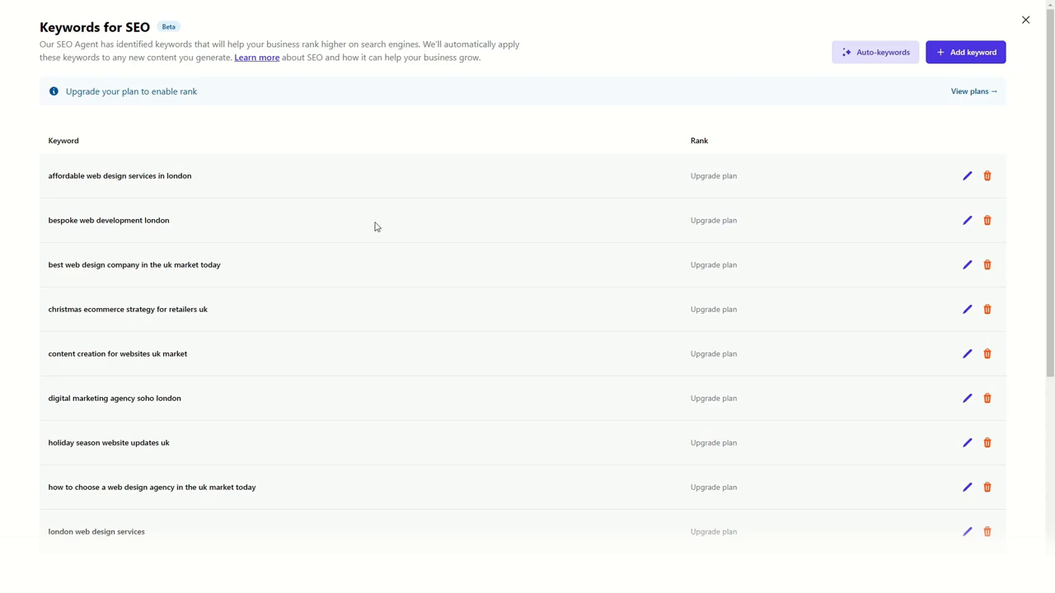
# - Add Keyword1 to the SEO keywords, close the keyword list, and save the website changes
pyautogui.click(981, 56)
pyautogui.click(441, 294)
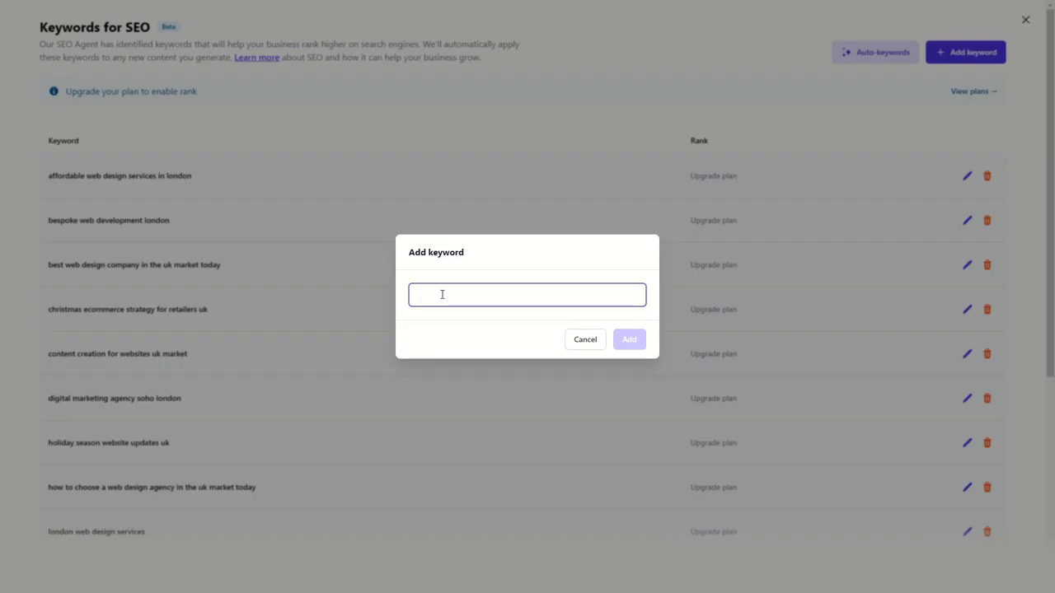
pyautogui.write('Keyword1')
pyautogui.click(636, 348)
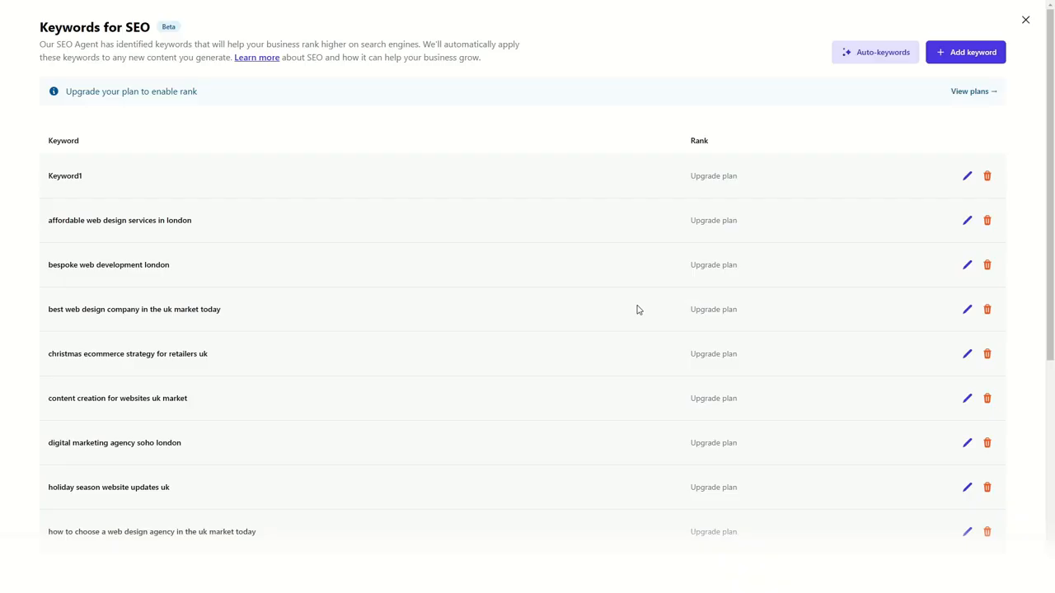
pyautogui.click(1026, 20)
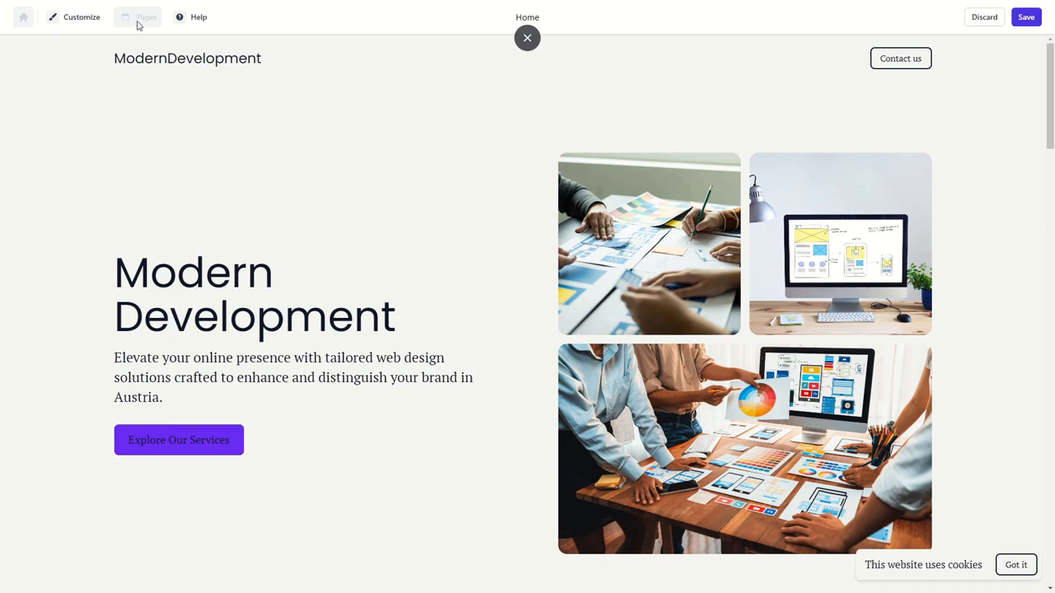
pyautogui.click(1025, 17)
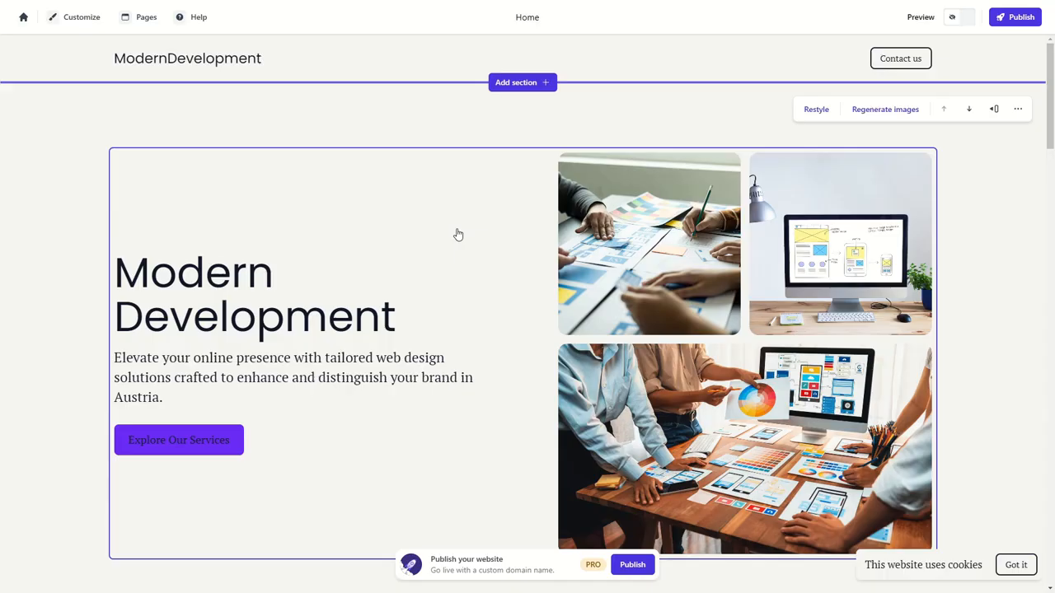
# - Open the Home page's settings and review its title, label, SEO description and custom code options
pyautogui.click(143, 18)
pyautogui.click(157, 72)
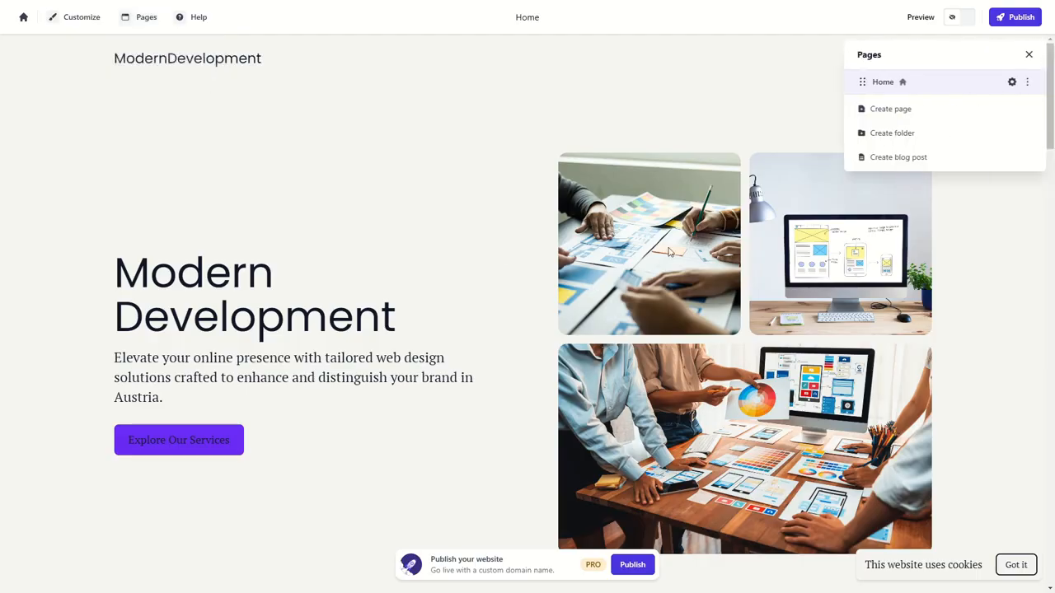
pyautogui.click(1012, 82)
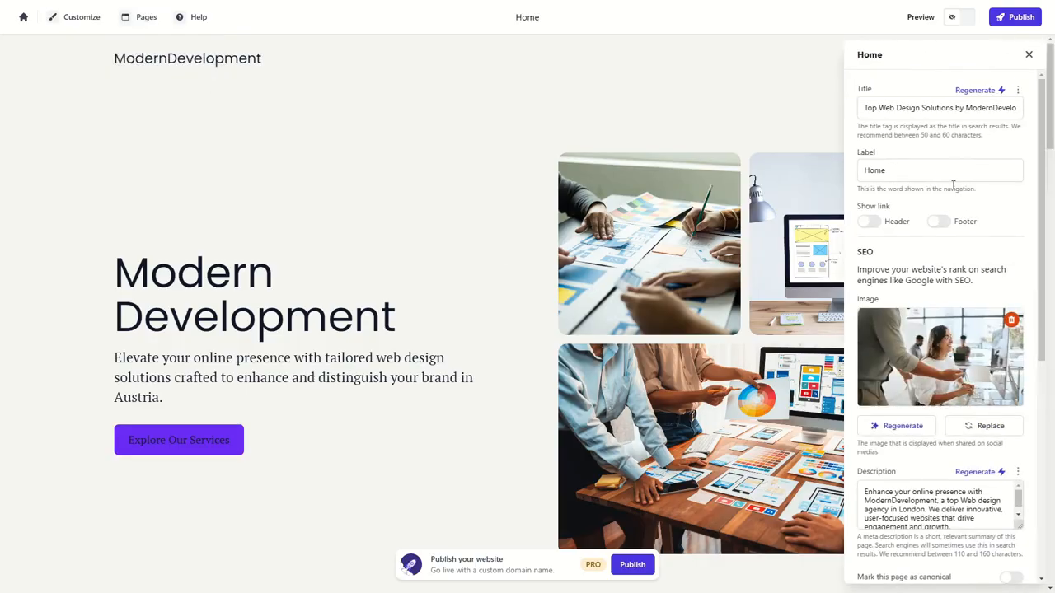
pyautogui.scroll(-5, 918, 222)
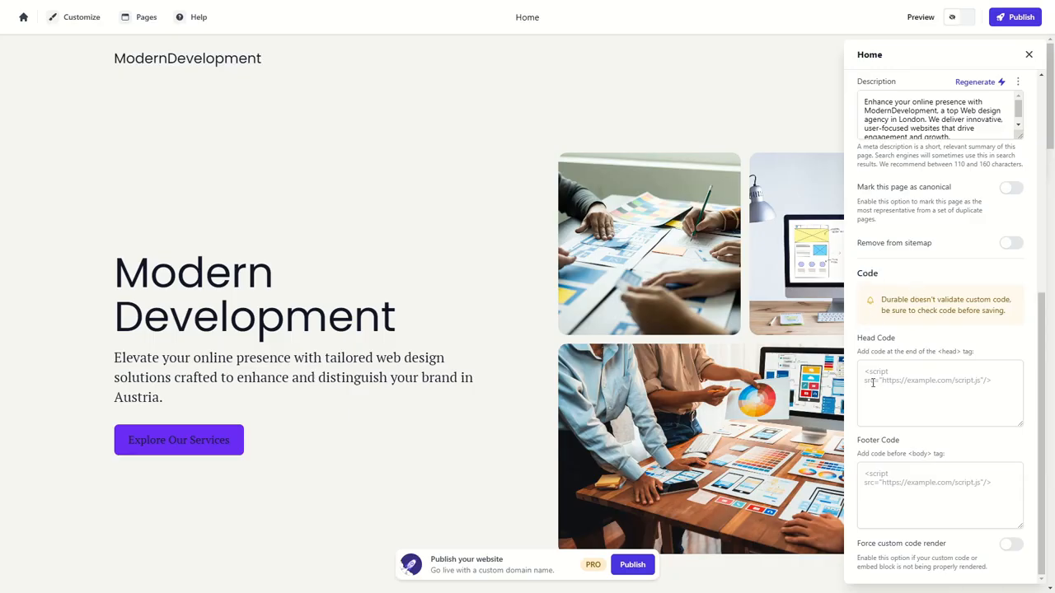
# - Examine the Head Code and Footer Code fields of the Home page and close its settings without entering code
pyautogui.moveTo(858, 339); pyautogui.dragTo(910, 340)
pyautogui.click(910, 340)
pyautogui.moveTo(861, 441); pyautogui.dragTo(899, 440)
pyautogui.click(899, 440)
pyautogui.click(882, 375)
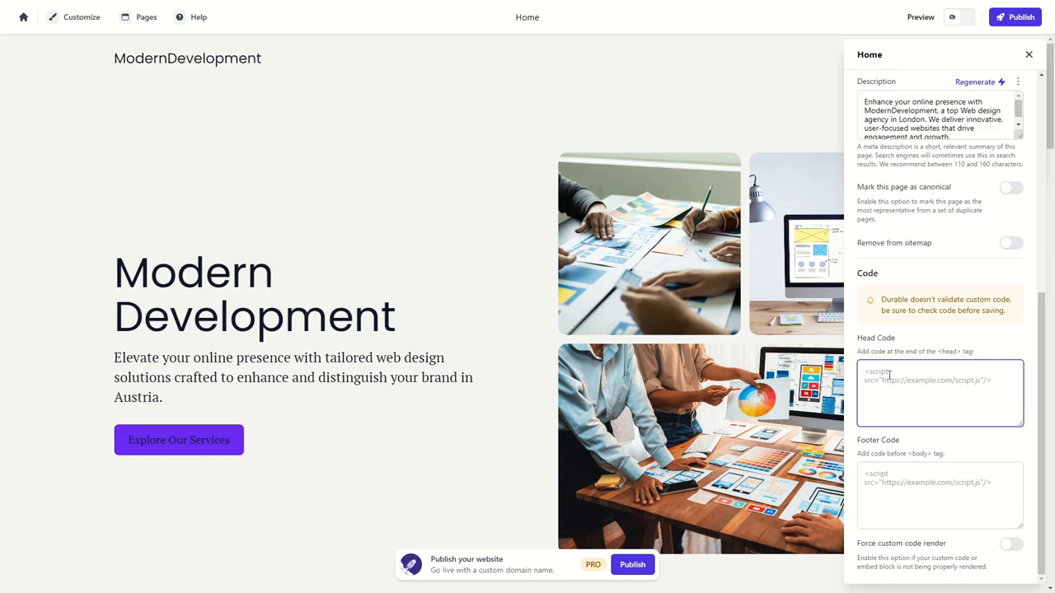
pyautogui.click(902, 488)
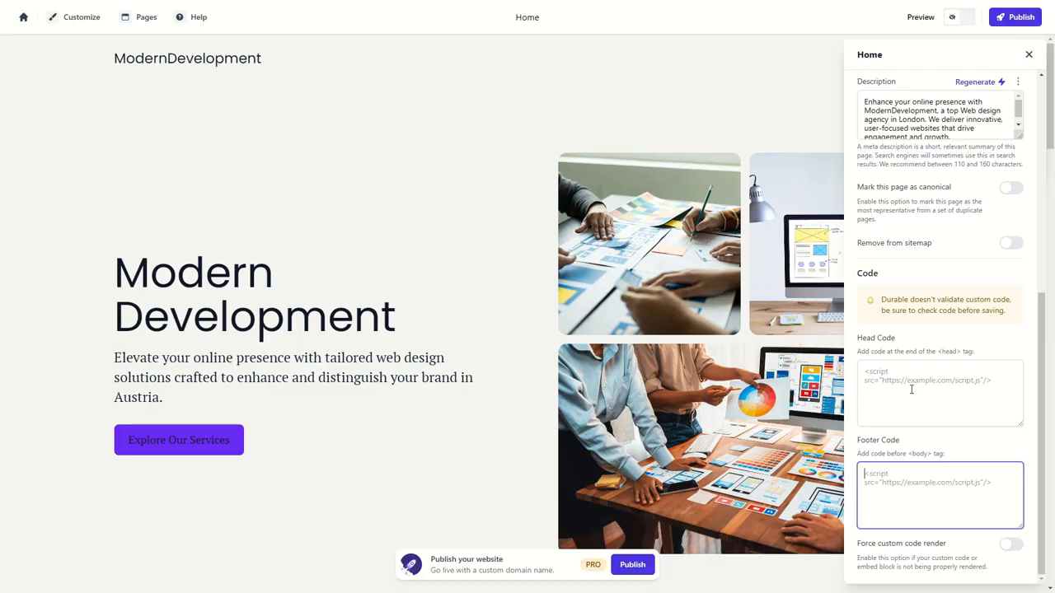
pyautogui.click(911, 389)
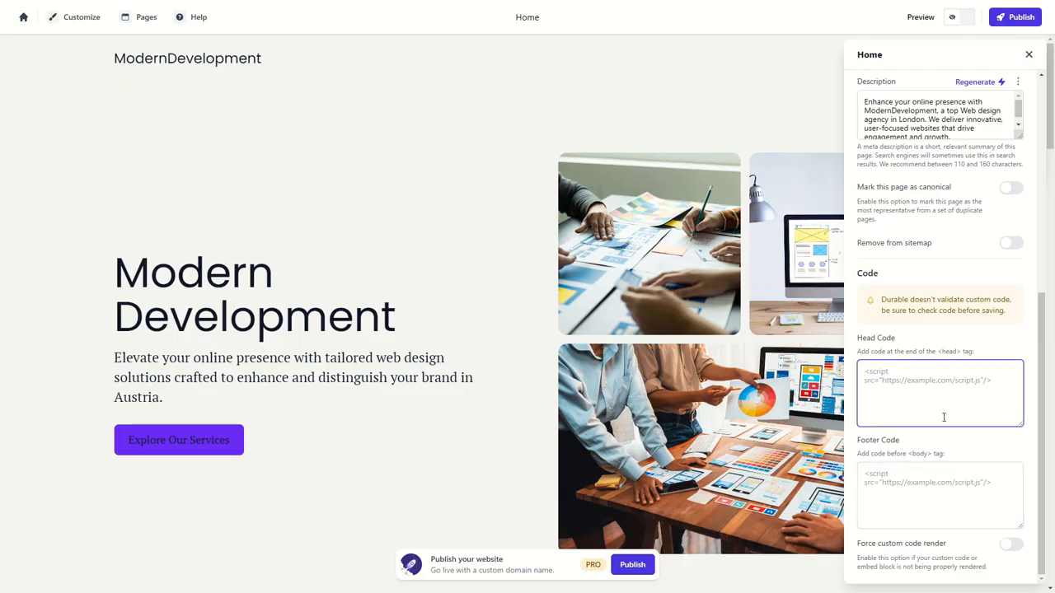
pyautogui.click(920, 492)
pyautogui.click(932, 417)
pyautogui.scroll(10, 969, 330)
pyautogui.click(1029, 55)
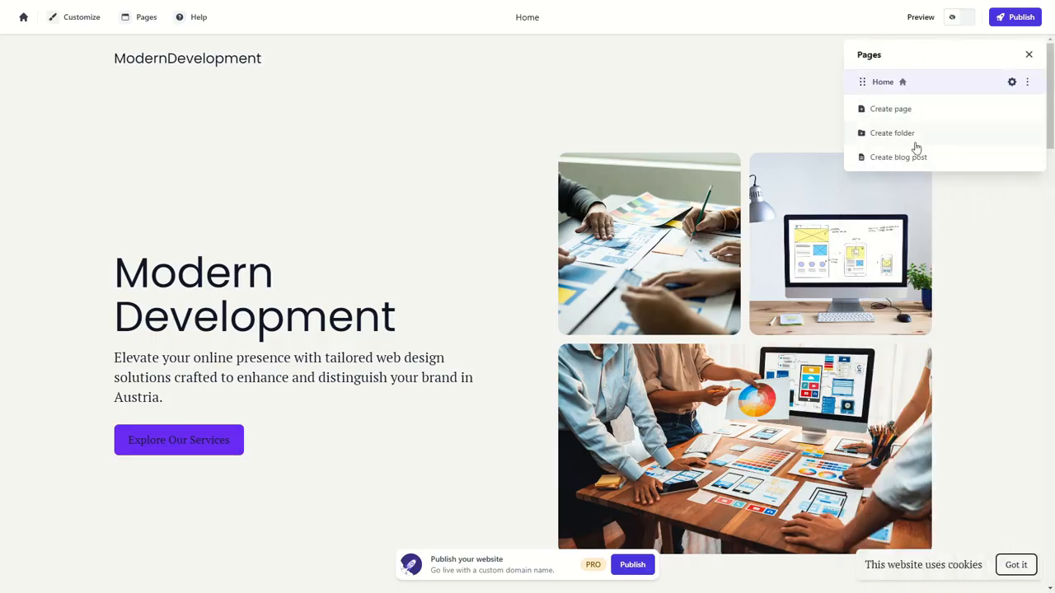
# - Browse the available page templates and add a Contact page to the website
pyautogui.click(143, 18)
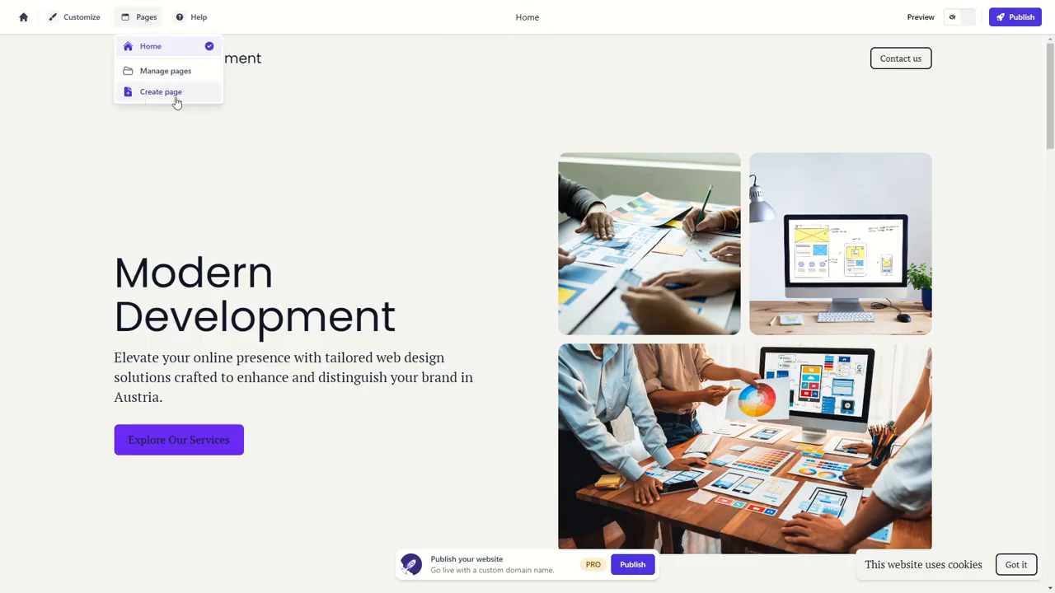
pyautogui.click(140, 72)
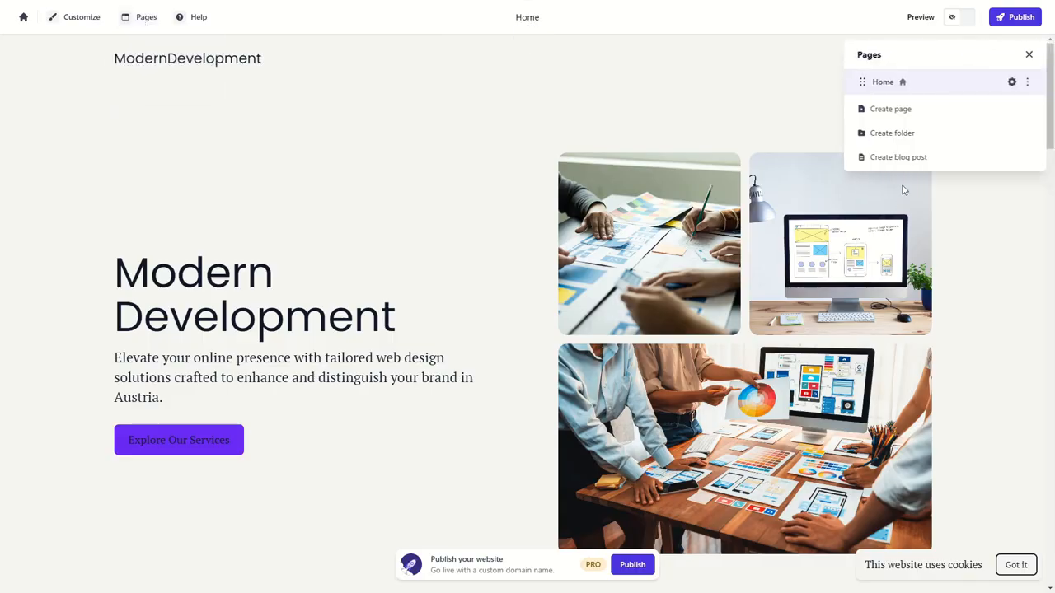
pyautogui.click(890, 110)
pyautogui.scroll(-5, 915, 297)
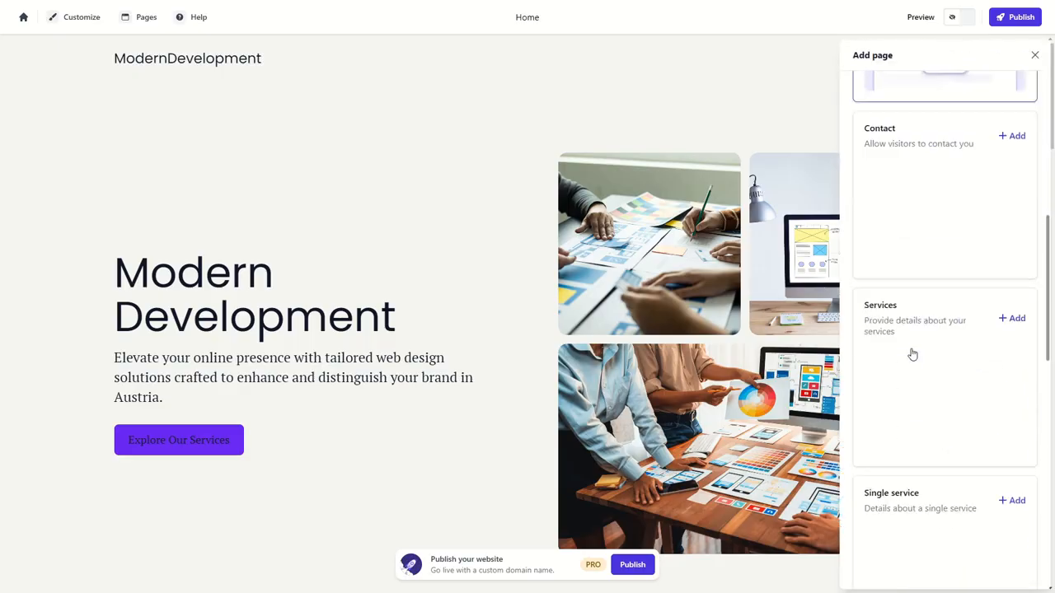
pyautogui.scroll(-10, 912, 354)
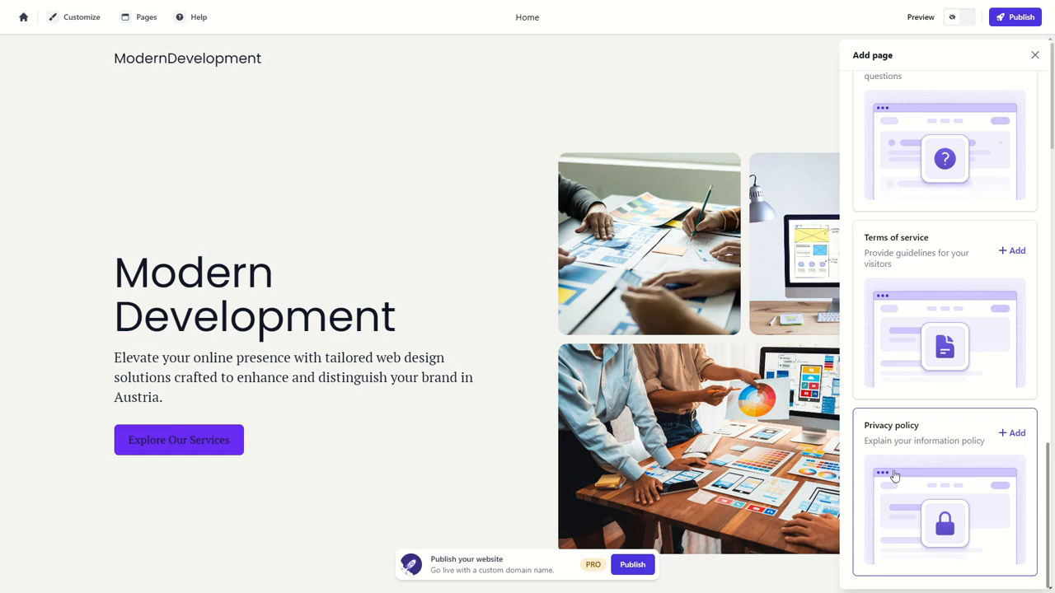
pyautogui.scroll(10, 918, 457)
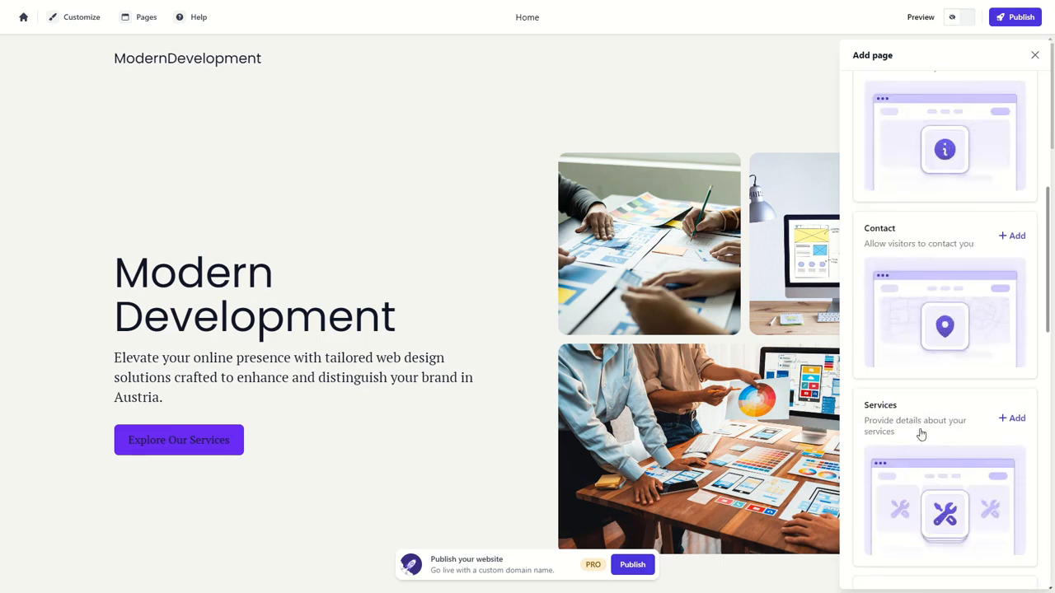
pyautogui.scroll(5, 922, 428)
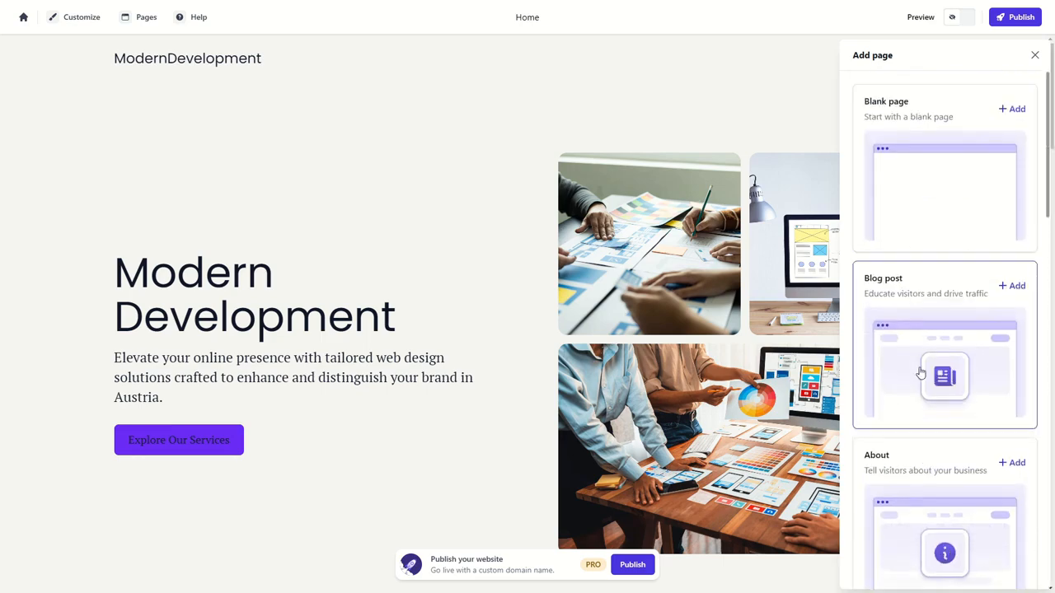
pyautogui.scroll(-5, 921, 374)
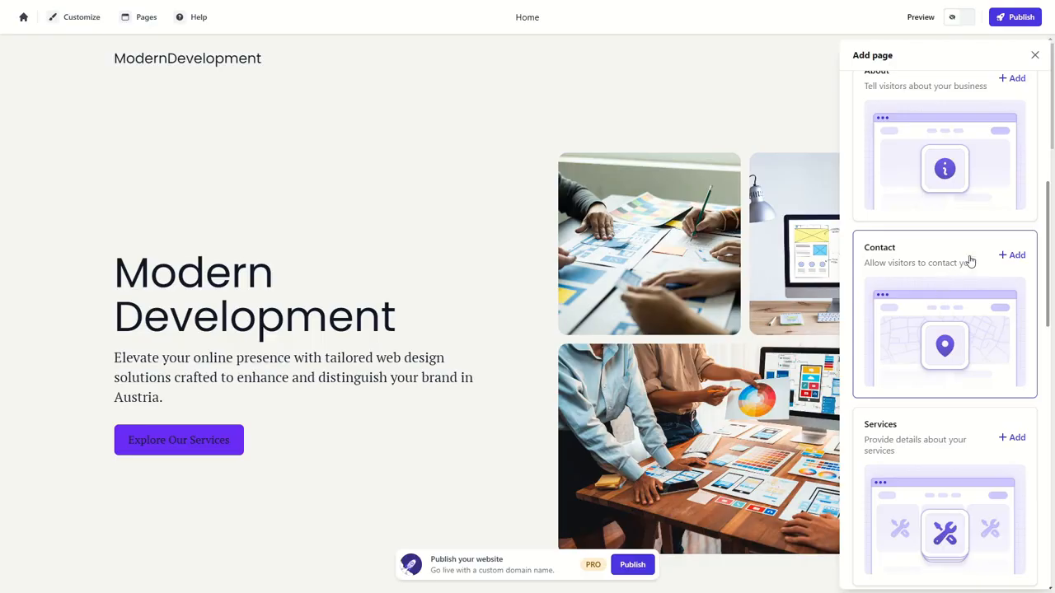
pyautogui.click(943, 274)
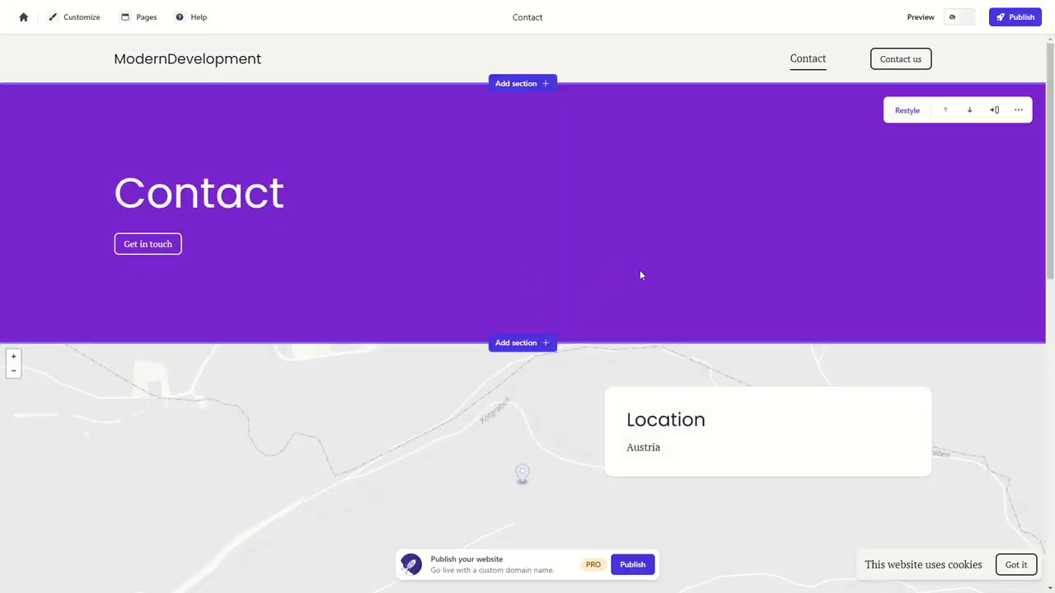
# - Review the Contact page's contact form settings and the map type options of its Location section
pyautogui.scroll(-5, 627, 285)
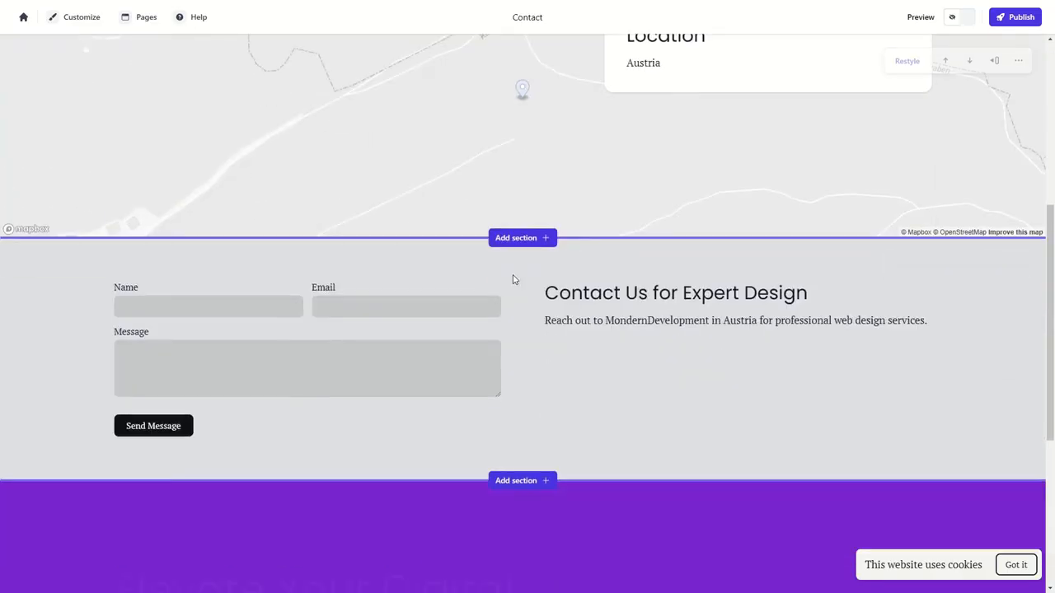
pyautogui.click(590, 356)
pyautogui.scroll(4, 590, 346)
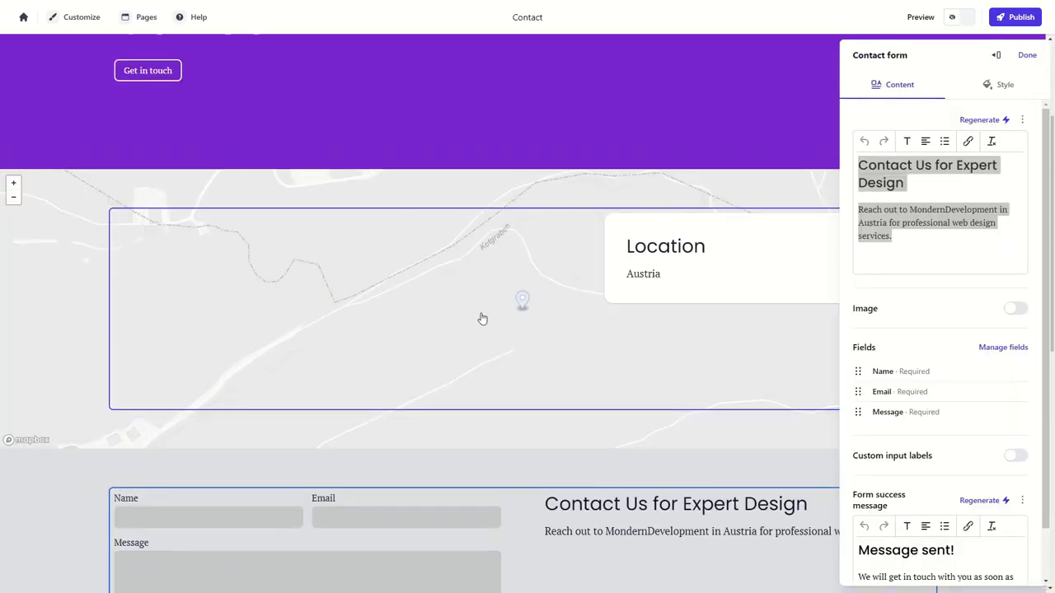
pyautogui.click(461, 304)
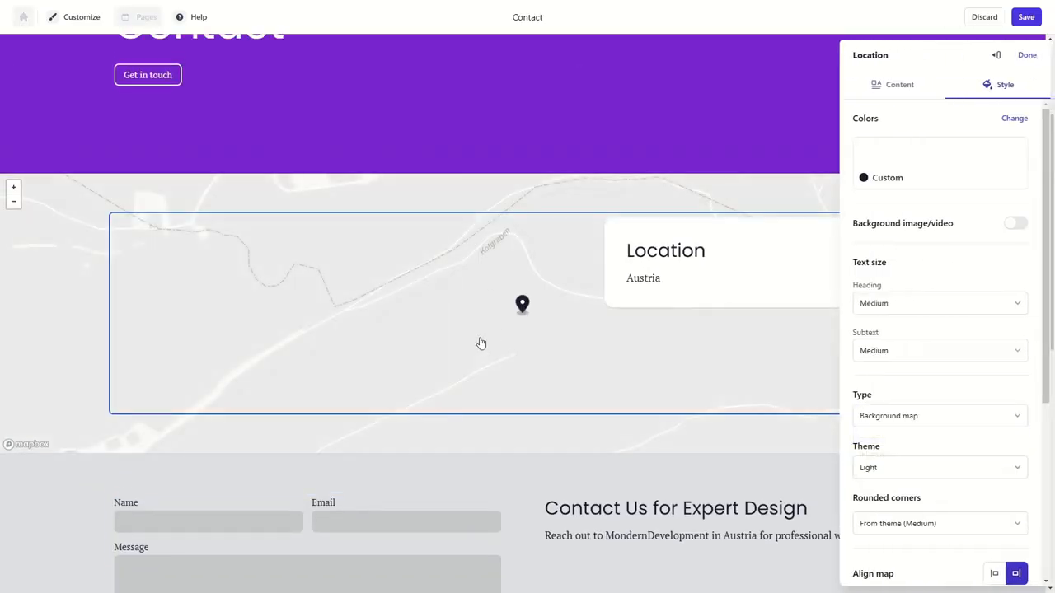
pyautogui.click(906, 342)
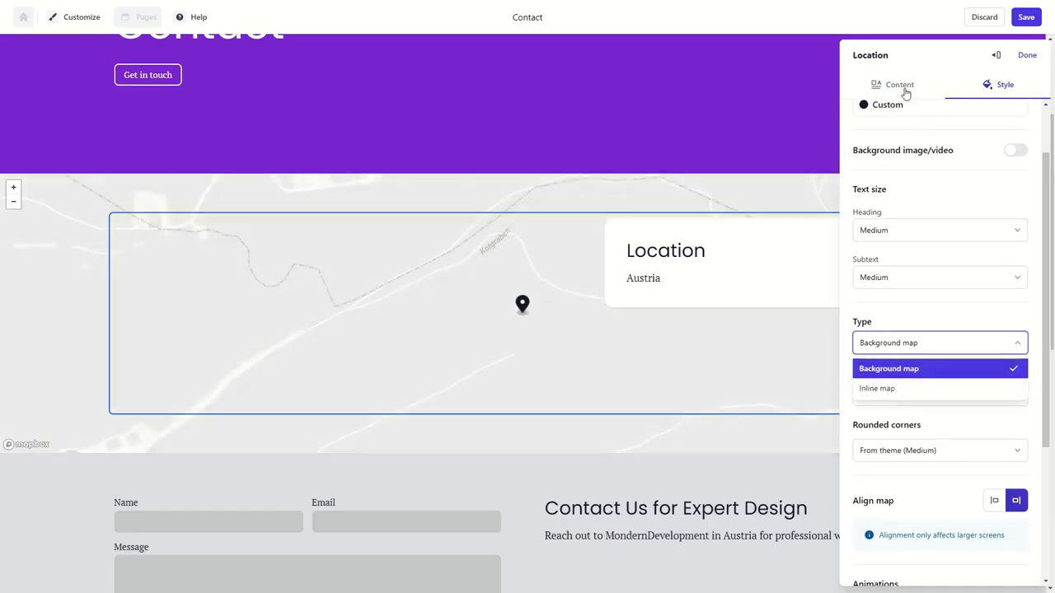
# - Replace the Location section's business address with London, choosing the suggested London Gatwick Airport (LGW) address
pyautogui.click(906, 90)
pyautogui.moveTo(910, 343); pyautogui.dragTo(823, 333)
pyautogui.write('London')
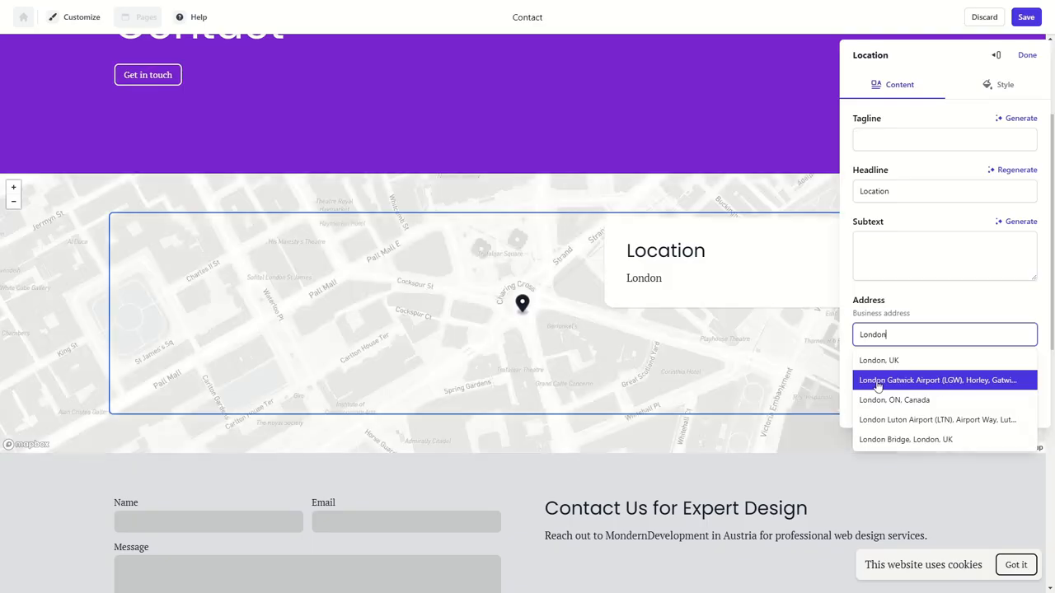
pyautogui.click(931, 380)
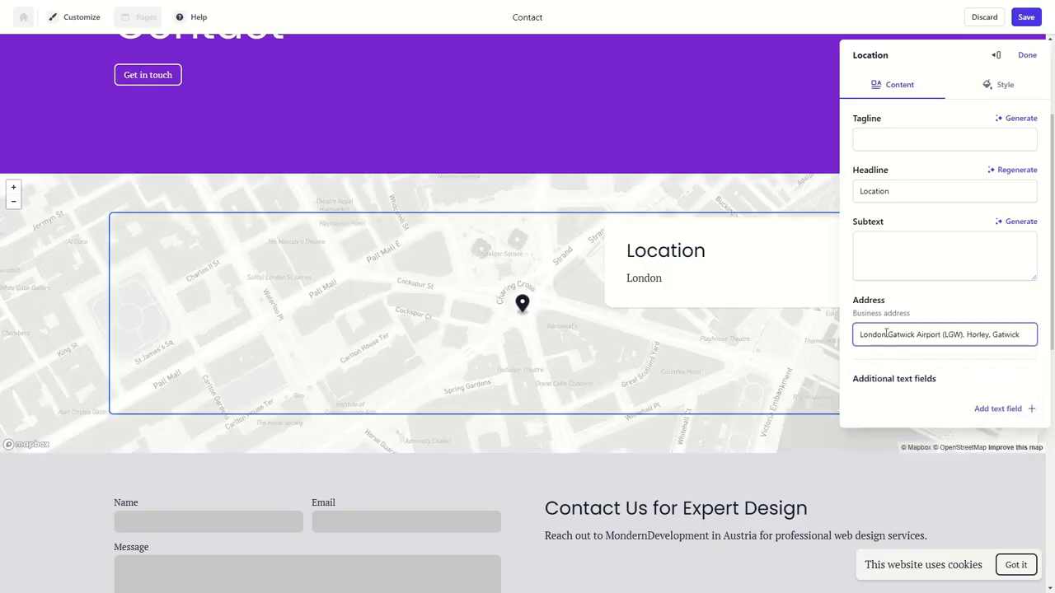
# - Check the new address on the Location map at wider and closer zoom levels, and close the section's settings
pyautogui.click(875, 310)
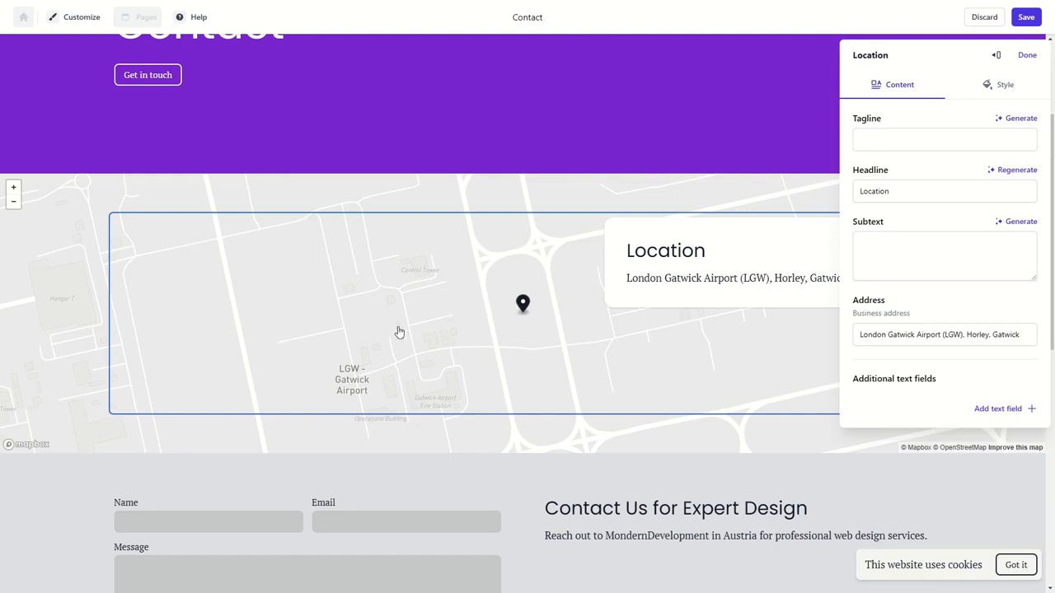
pyautogui.click(15, 203)
pyautogui.click(15, 203)
pyautogui.click(15, 203)
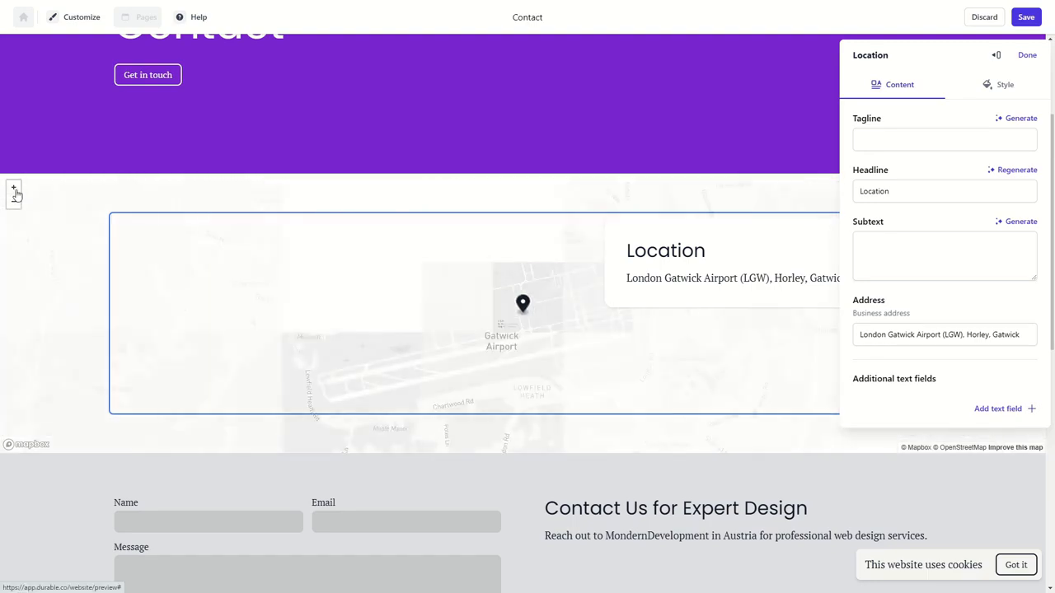
pyautogui.click(16, 201)
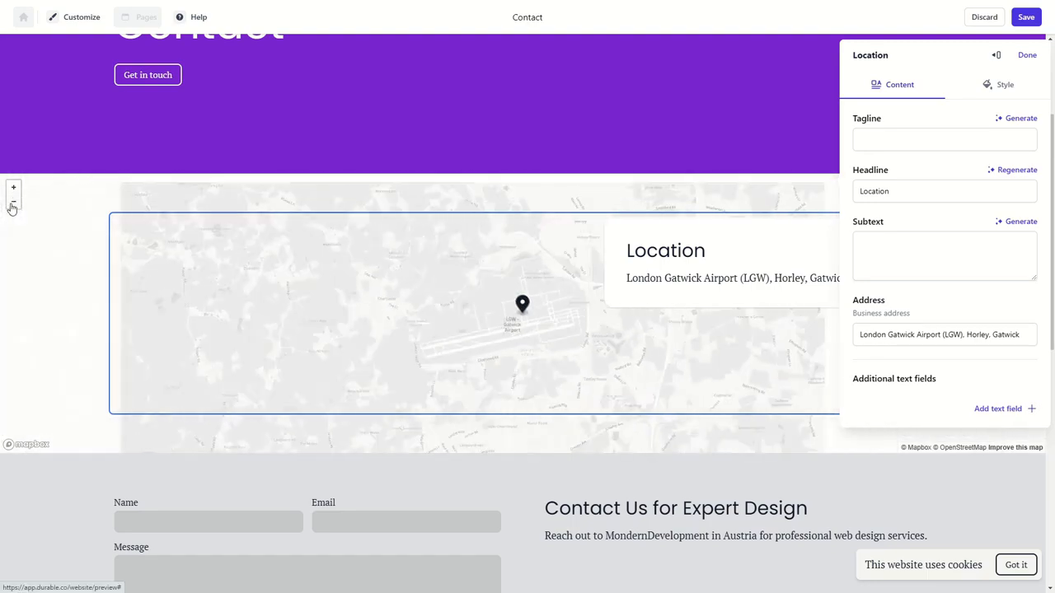
pyautogui.click(13, 188)
pyautogui.click(13, 187)
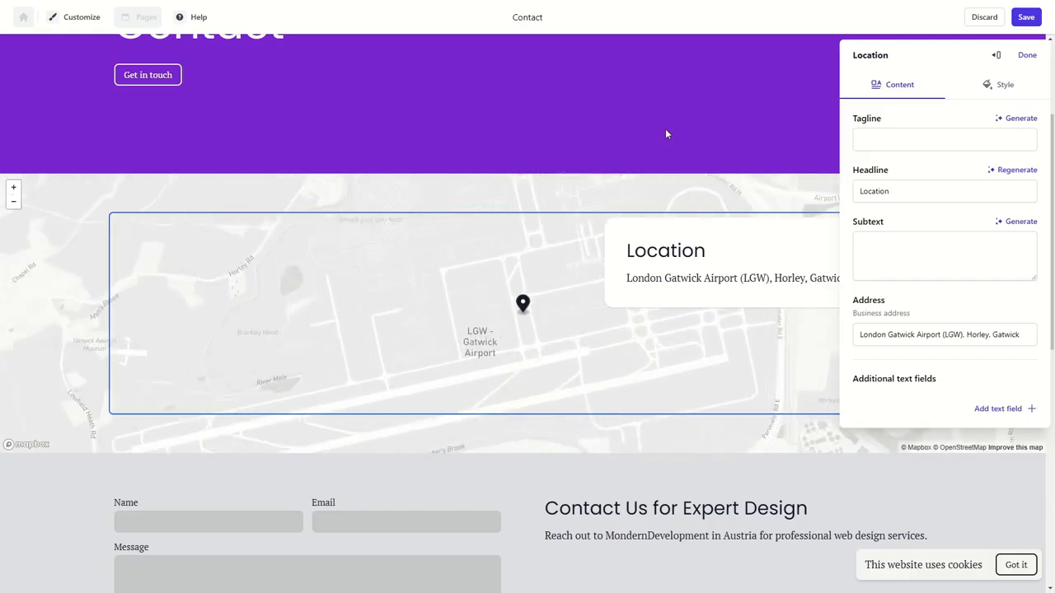
pyautogui.click(1027, 59)
# - Set the Get in touch button's link type to Email and fill in the support e-mail address
pyautogui.scroll(3, 602, 149)
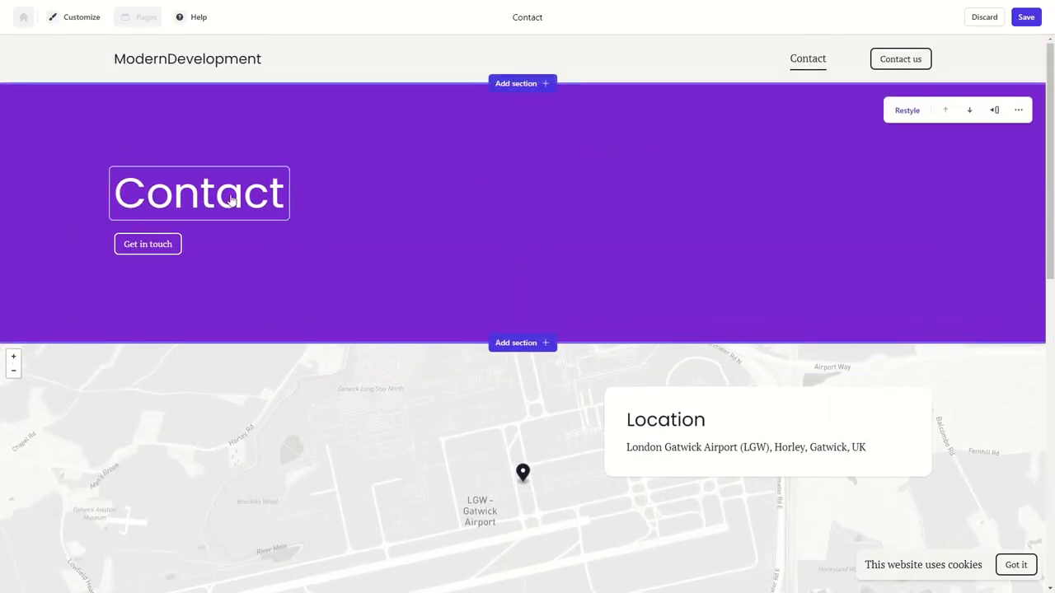
pyautogui.click(134, 248)
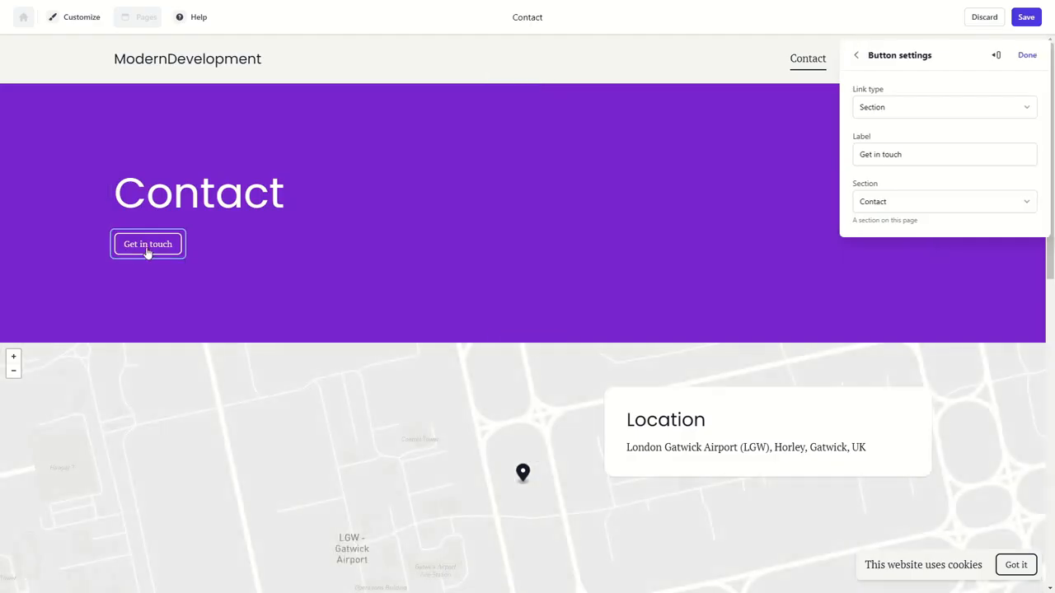
pyautogui.click(907, 110)
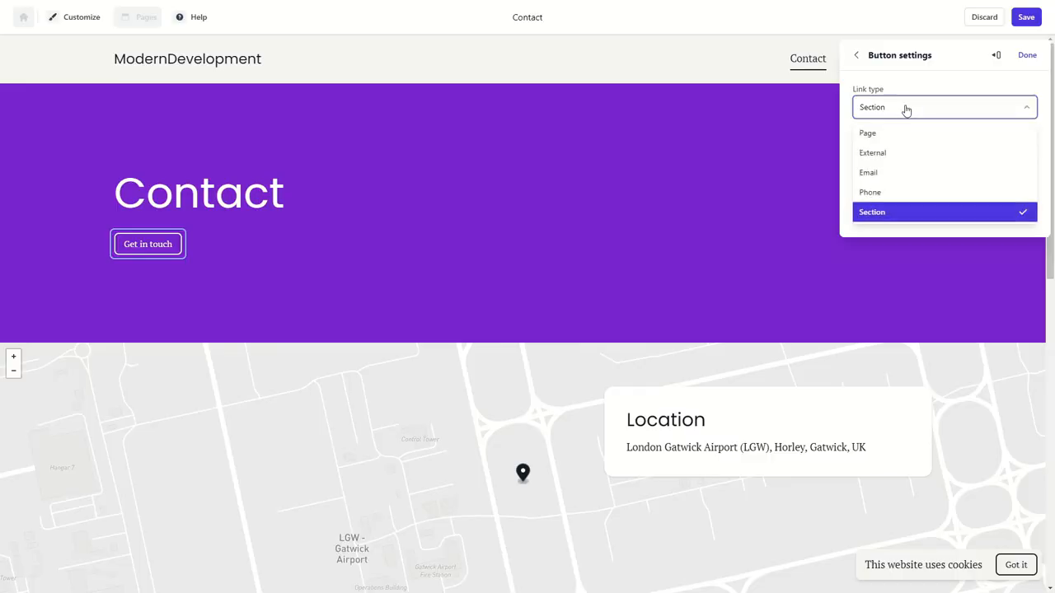
pyautogui.click(869, 175)
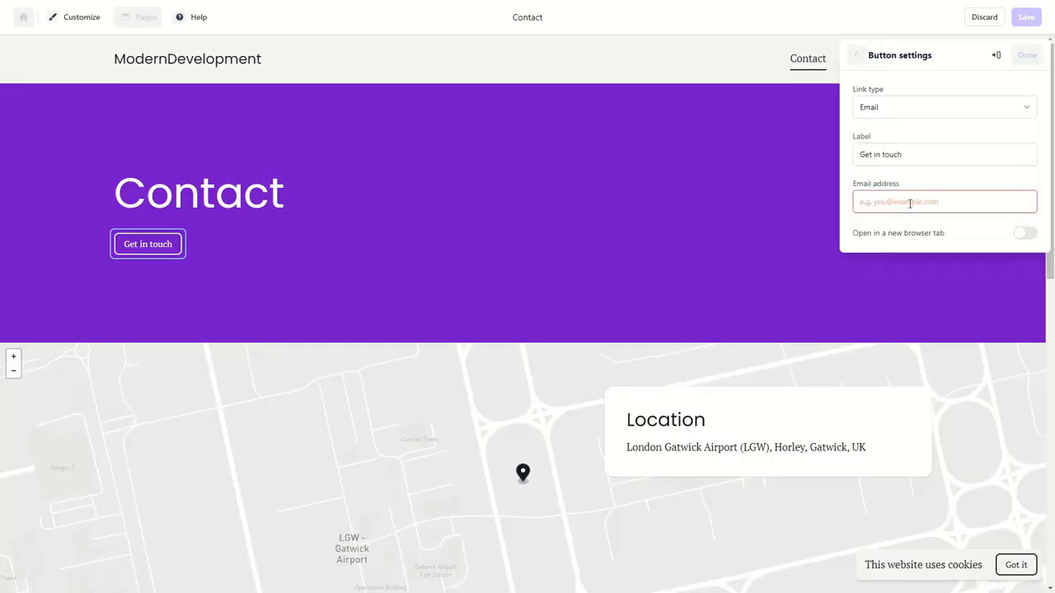
pyautogui.click(912, 203)
pyautogui.write('su')
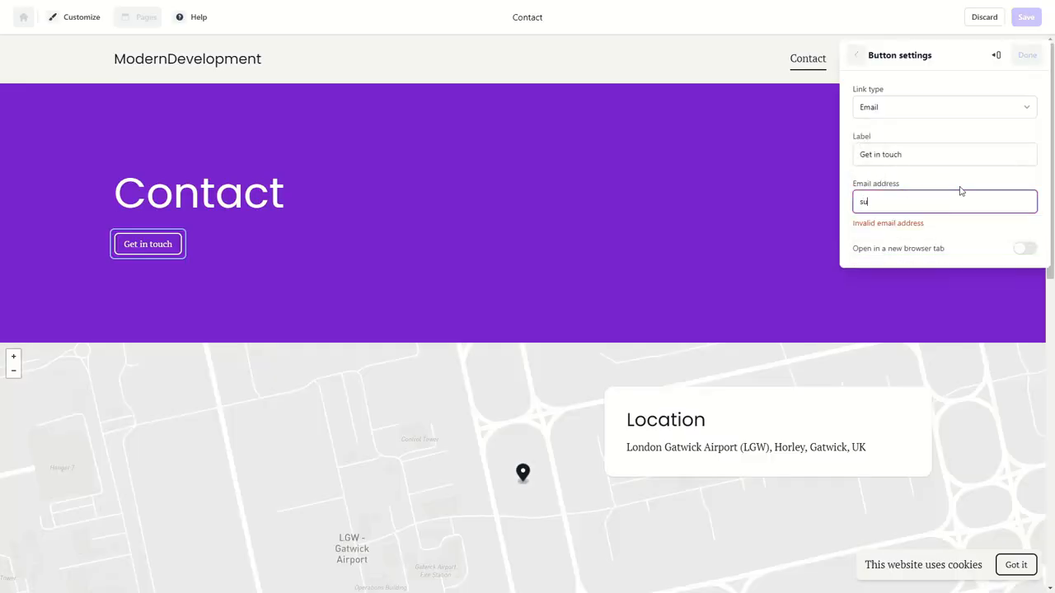
pyautogui.write('pport@mywebsite.com')
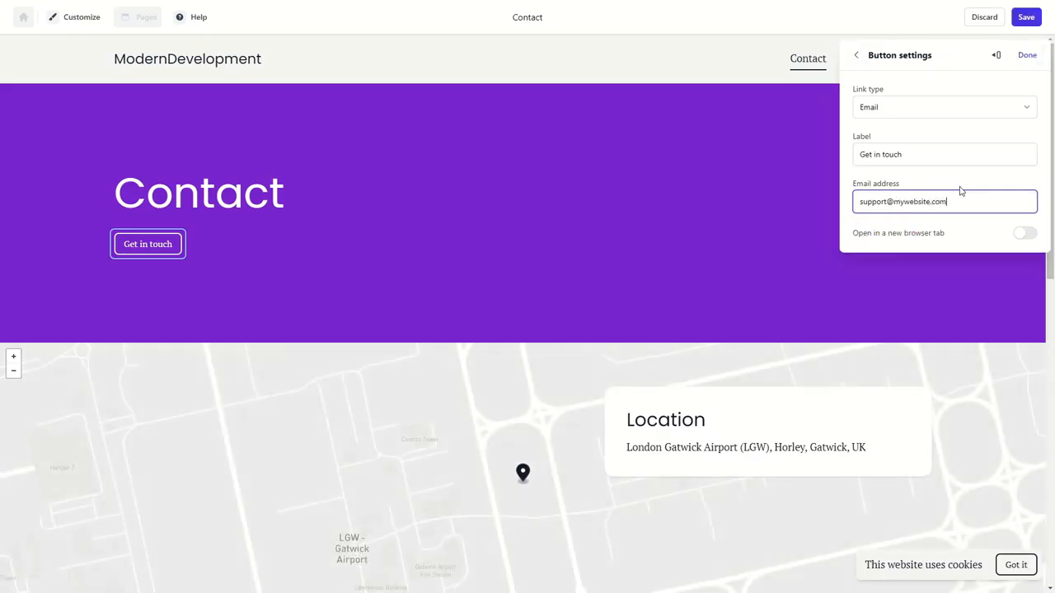
# - Make the Get in touch button's link open in a new browser tab and close the button settings
pyautogui.click(966, 178)
pyautogui.click(950, 201)
pyautogui.moveTo(950, 202); pyautogui.dragTo(895, 207)
pyautogui.click(1030, 238)
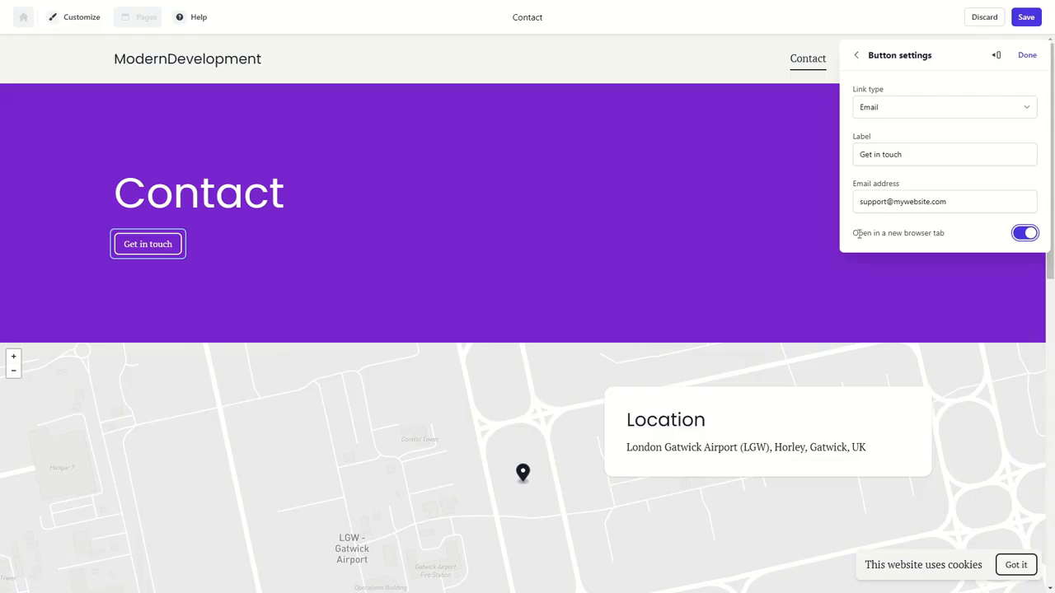
pyautogui.moveTo(859, 234); pyautogui.dragTo(934, 237)
pyautogui.click(938, 237)
pyautogui.click(1027, 54)
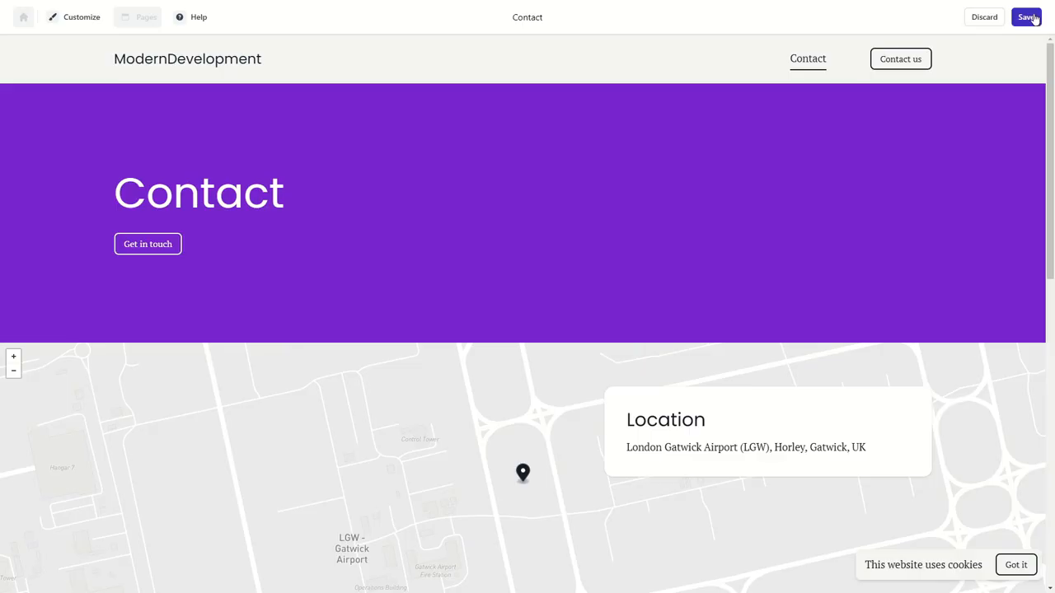
# - Look over the rest of the Contact page and save its changes
pyautogui.scroll(-6, 518, 277)
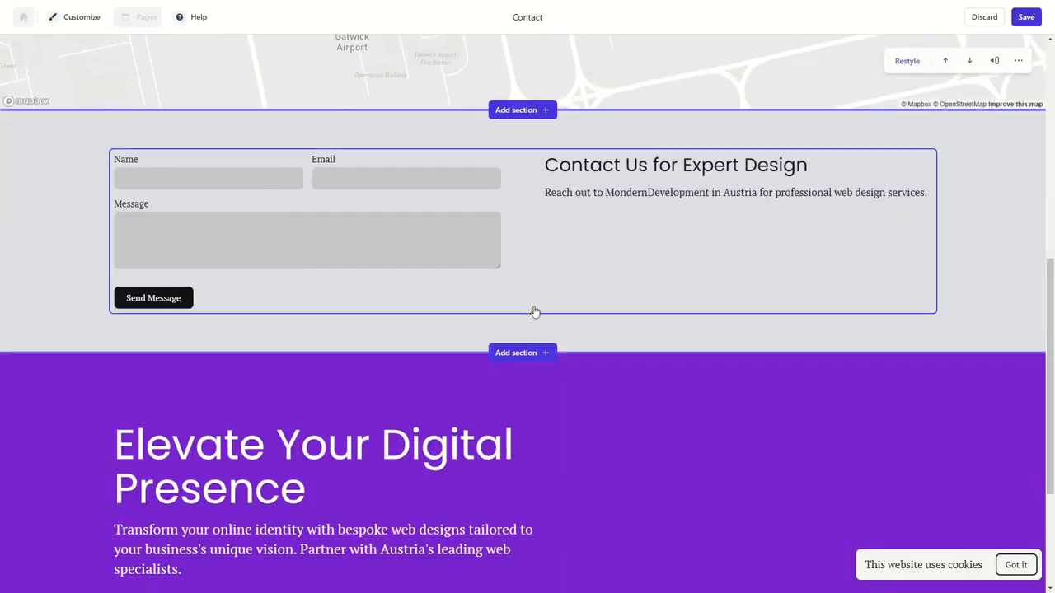
pyautogui.scroll(6, 607, 349)
pyautogui.click(995, 62)
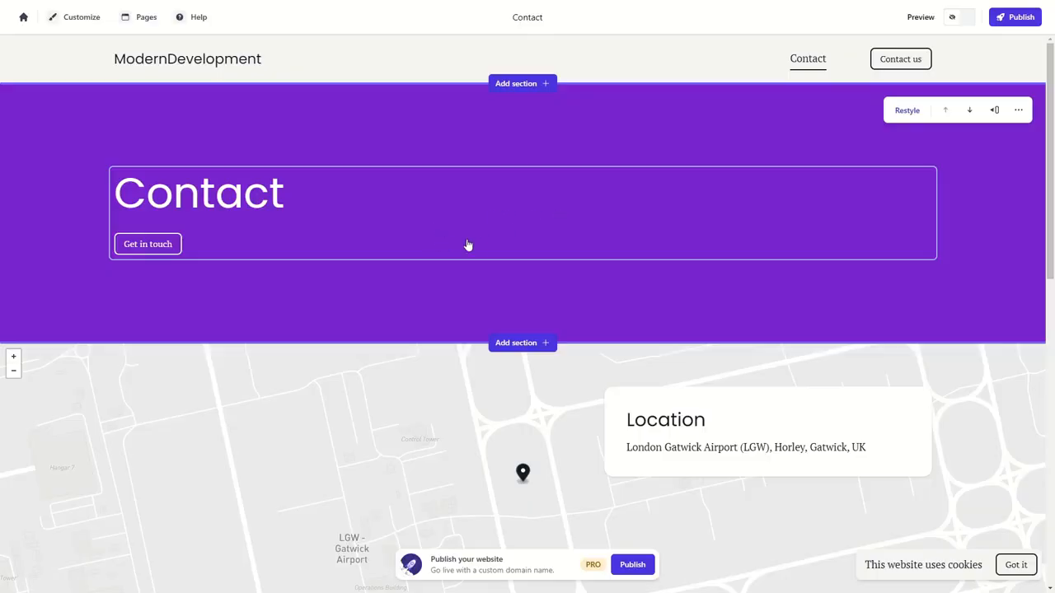
# - Add the text "Terms and conditions" to the footer's additional details
pyautogui.scroll(-10, 522, 283)
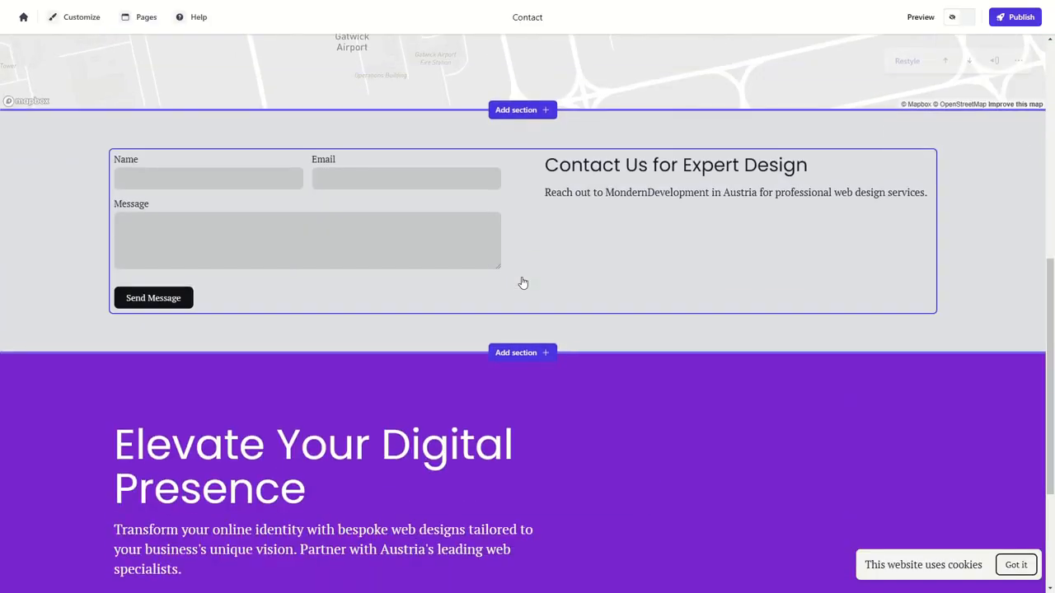
pyautogui.click(699, 536)
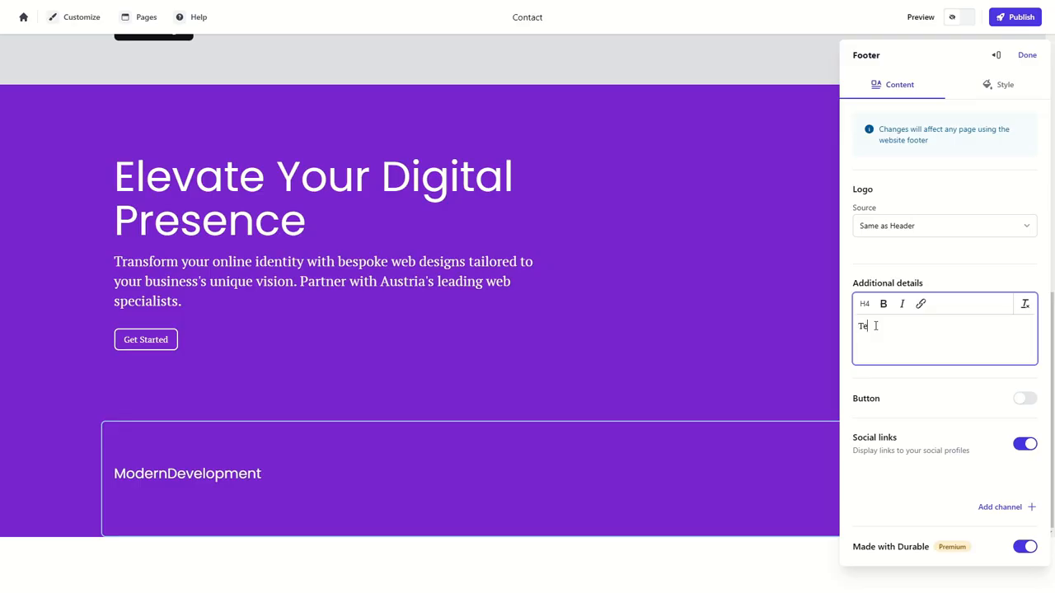
pyautogui.write('rms and ')
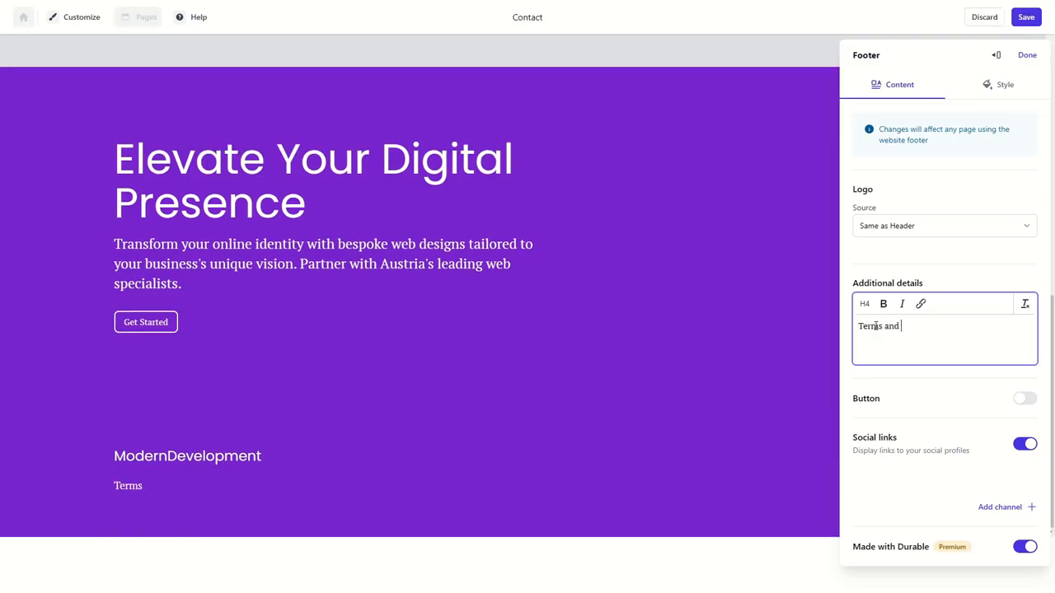
pyautogui.write('conditions')
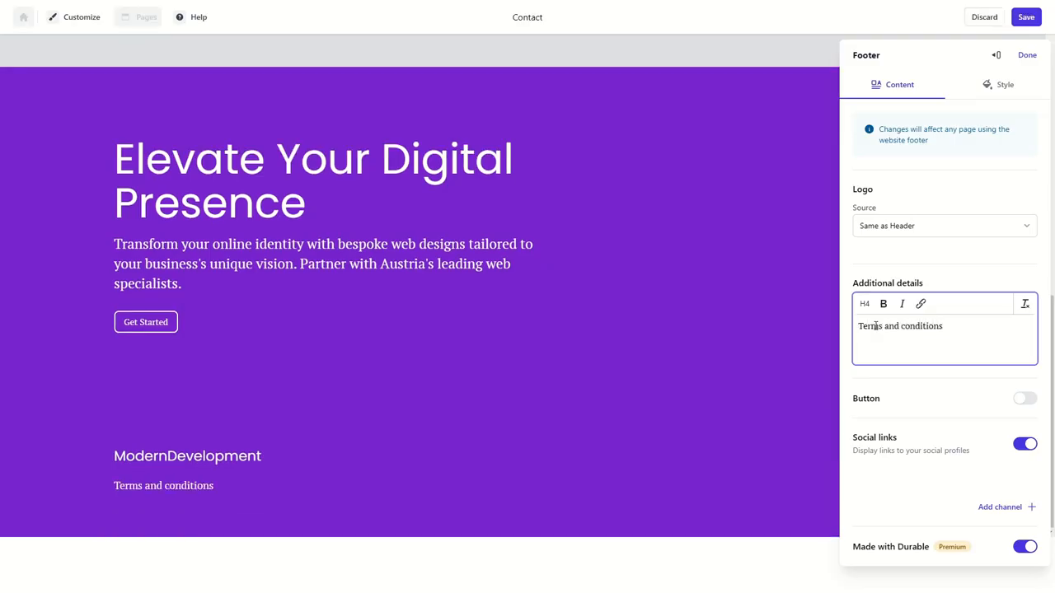
# - Start a link on the footer's "Terms and conditions" text, titled "title here" and opening in the current window
pyautogui.moveTo(947, 325); pyautogui.dragTo(818, 328)
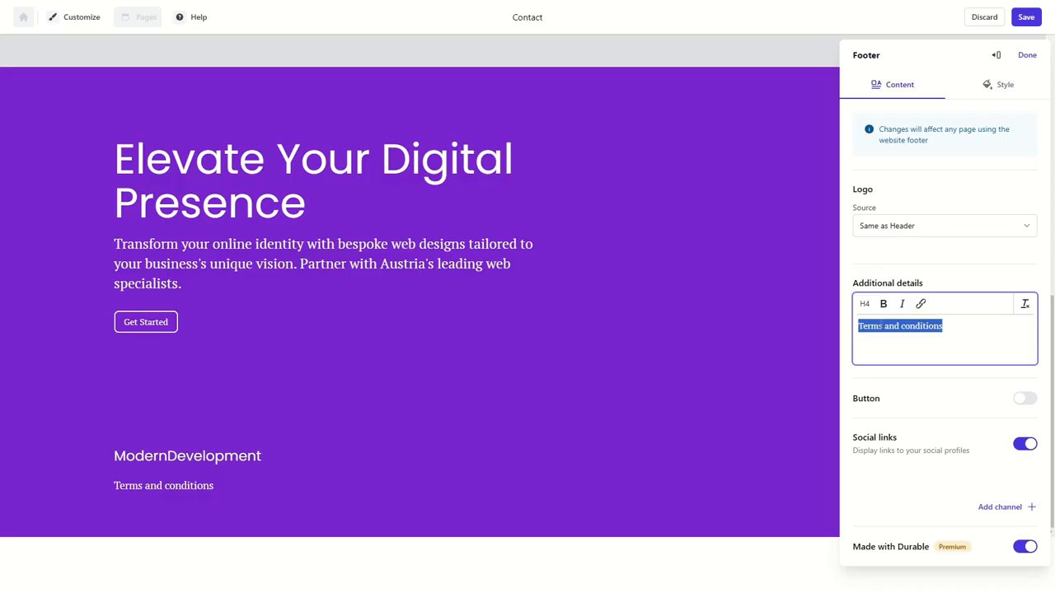
pyautogui.click(921, 304)
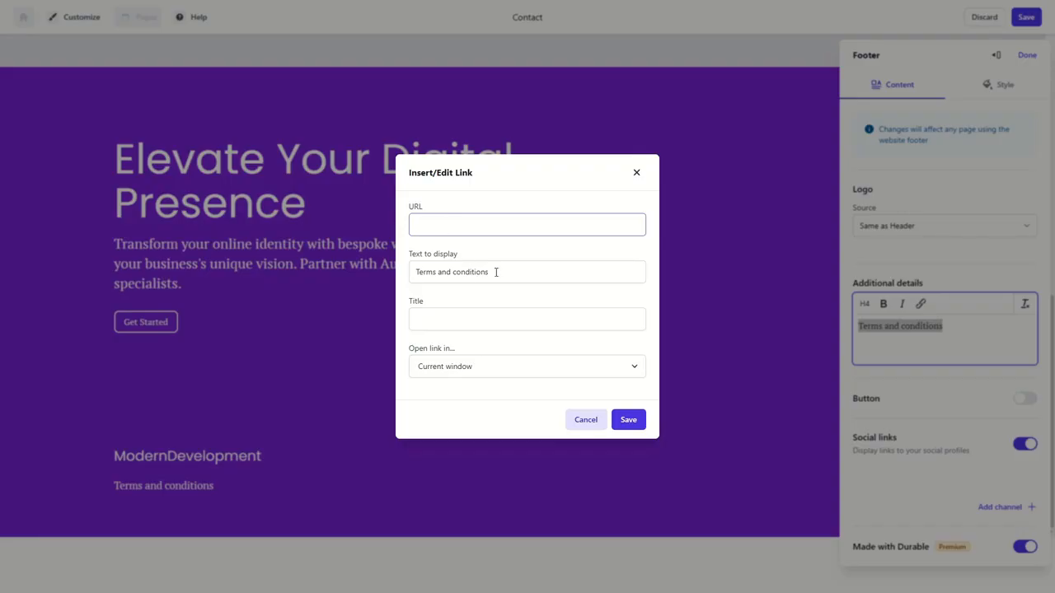
pyautogui.moveTo(496, 272); pyautogui.dragTo(407, 283)
pyautogui.click(529, 266)
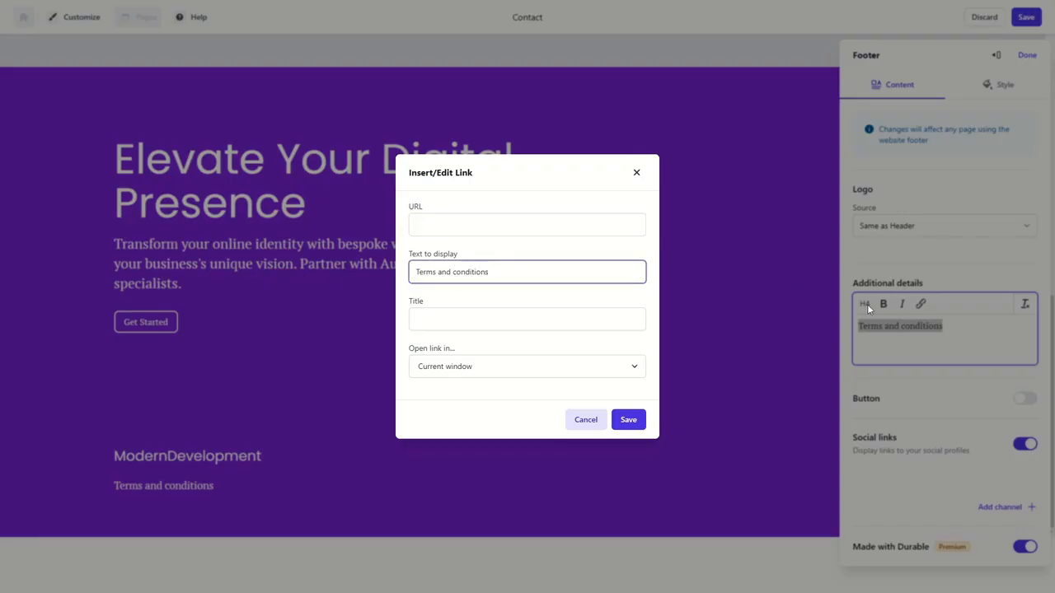
pyautogui.click(458, 318)
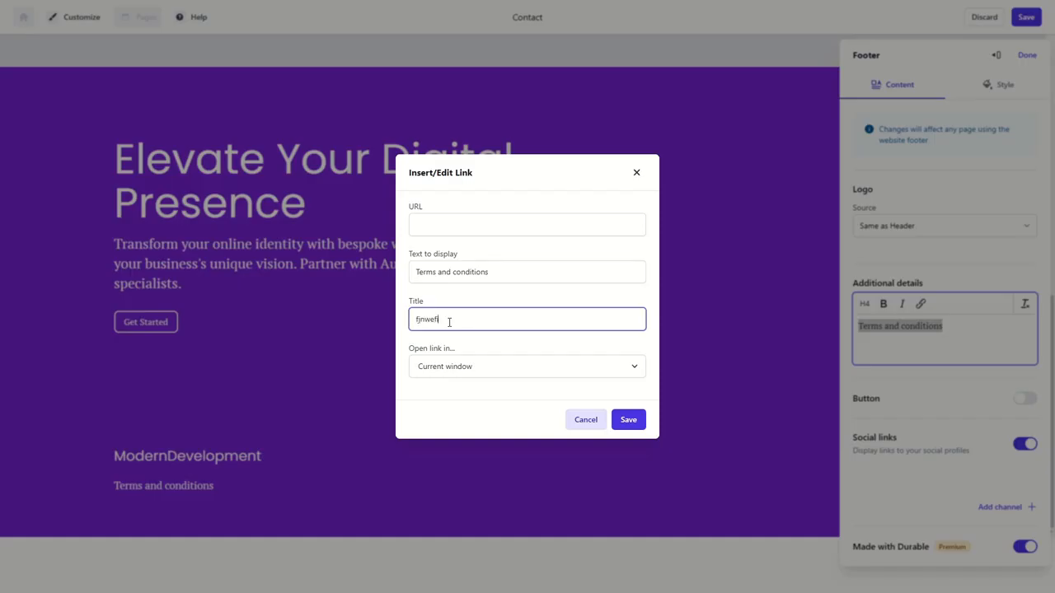
pyautogui.write('fjnwefi')
pyautogui.moveTo(449, 321); pyautogui.dragTo(395, 322)
pyautogui.write('title ehre')
pyautogui.click(467, 369)
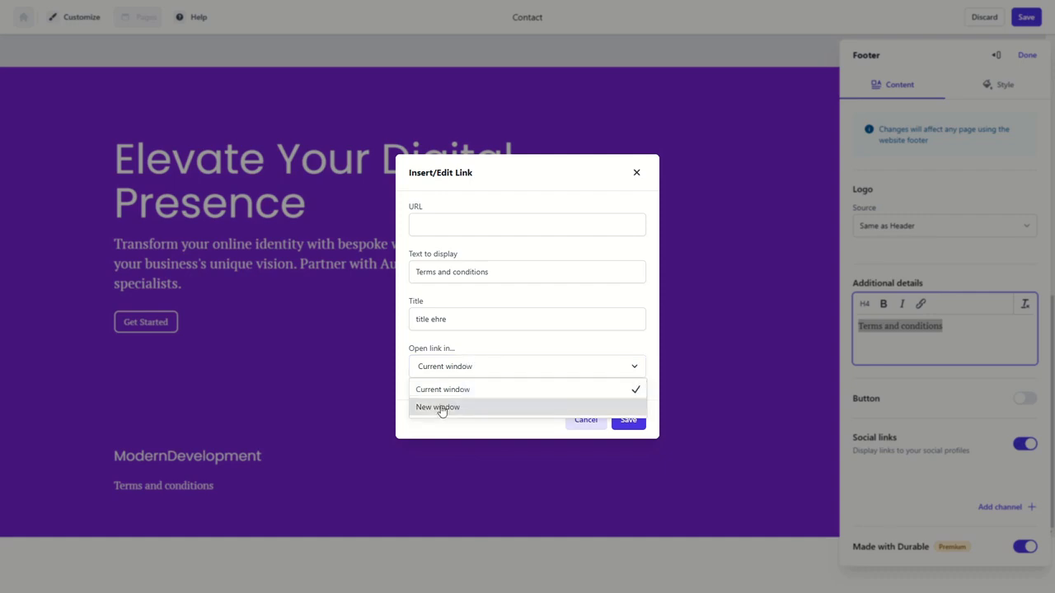
pyautogui.click(437, 387)
pyautogui.click(452, 319)
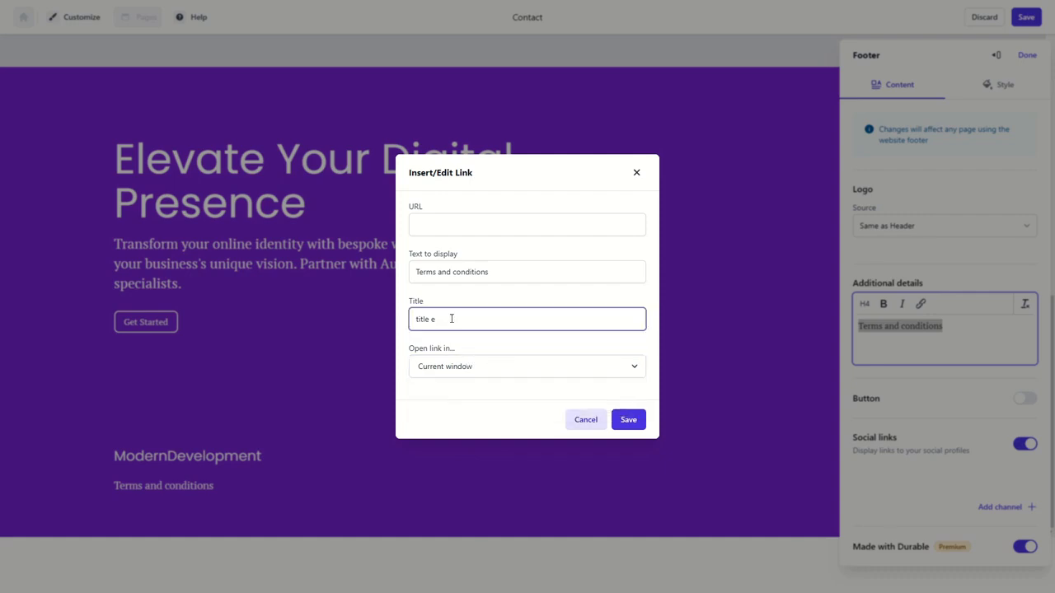
pyautogui.click(449, 218)
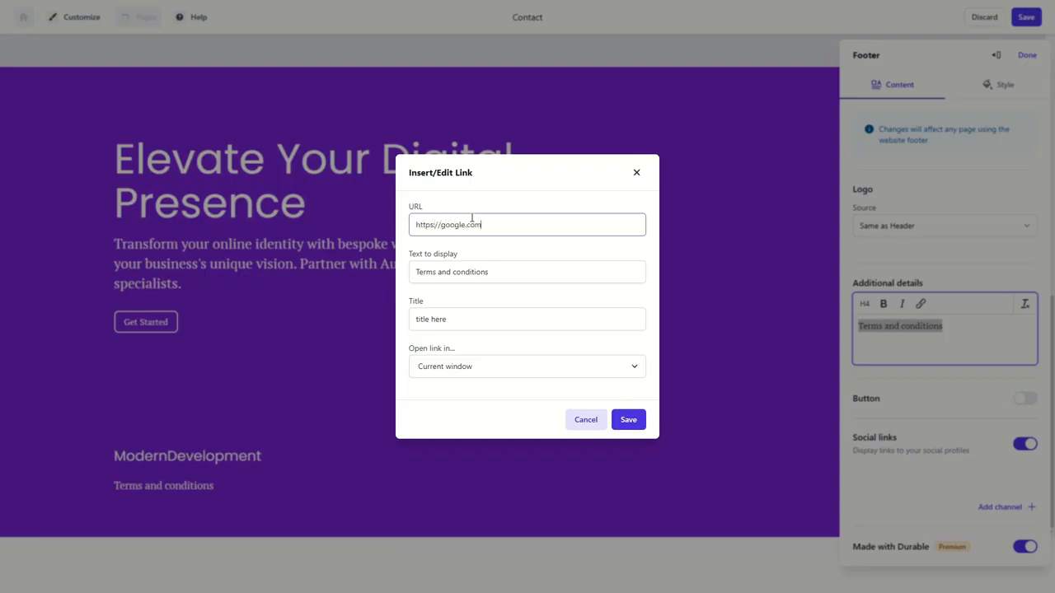
pyautogui.moveTo(492, 226); pyautogui.dragTo(401, 227)
pyautogui.click(626, 420)
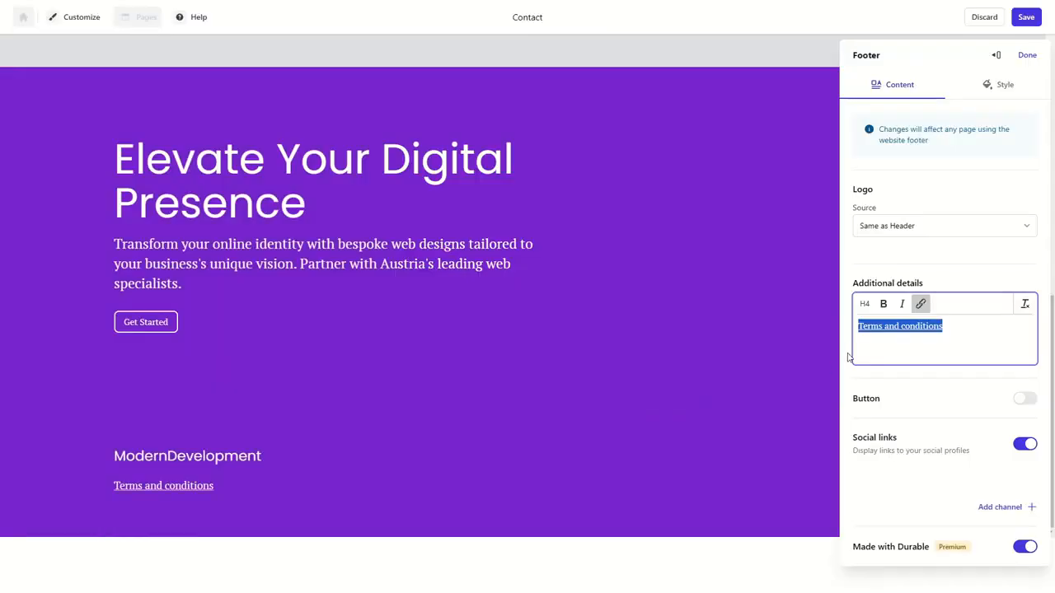
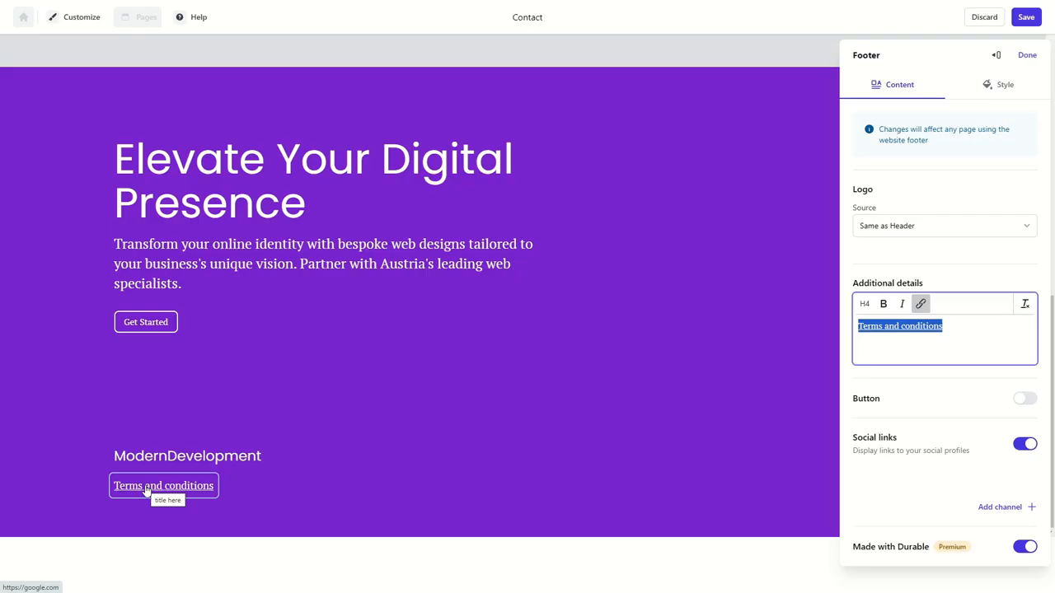
# - Try to turn off the Made with Durable branding in the footer and dismiss the premium offer
pyautogui.press('Tab')
pyautogui.hotkey('alt', 'Tab')
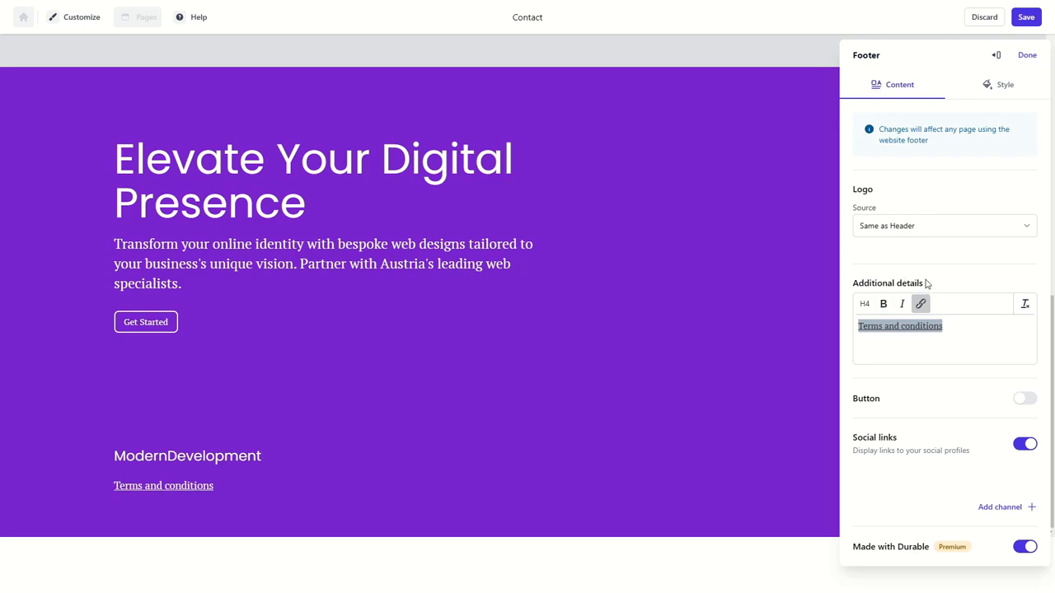
pyautogui.click(995, 55)
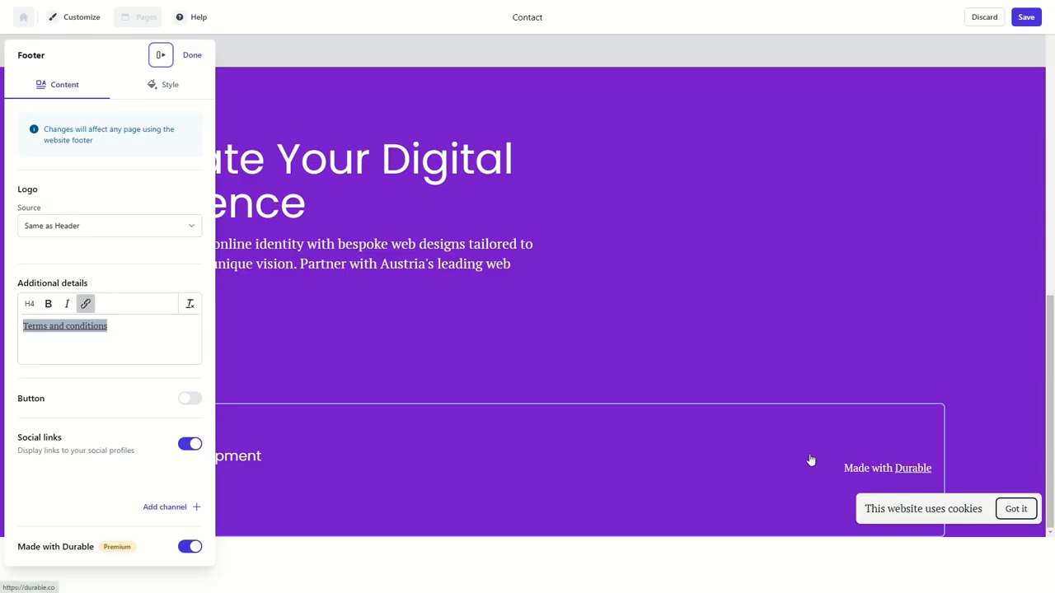
pyautogui.click(190, 546)
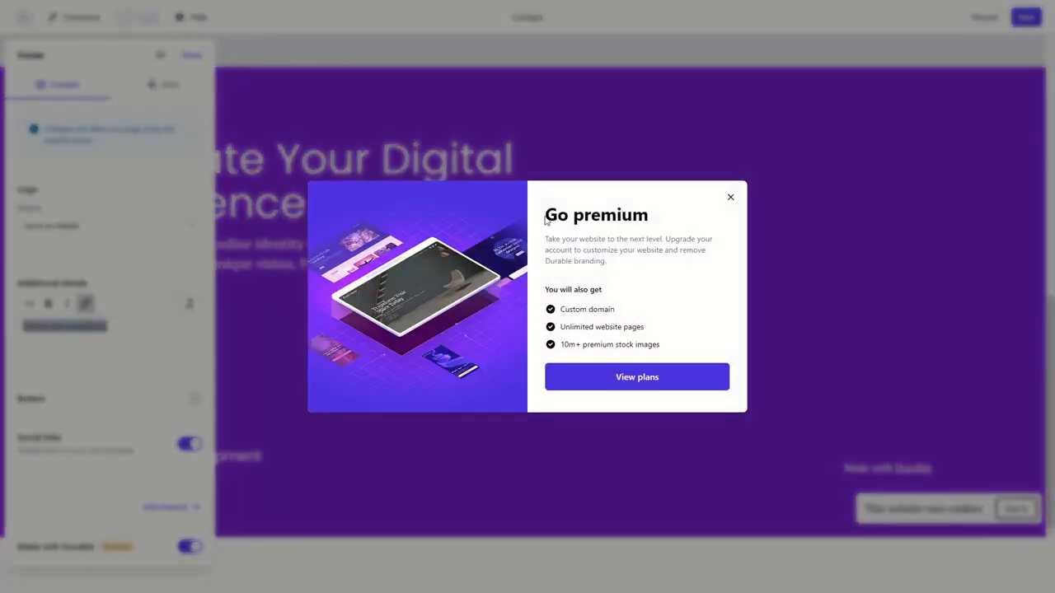
pyautogui.moveTo(545, 220); pyautogui.dragTo(631, 215)
pyautogui.click(632, 214)
pyautogui.click(730, 197)
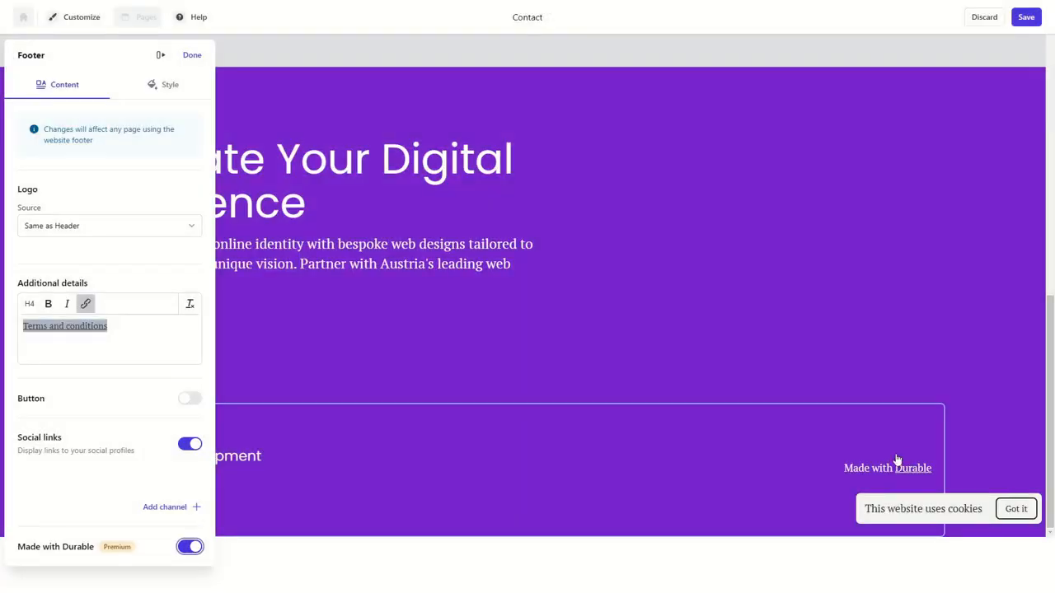
# - Close the footer settings and save the website
pyautogui.click(496, 300)
pyautogui.scroll(10, 494, 300)
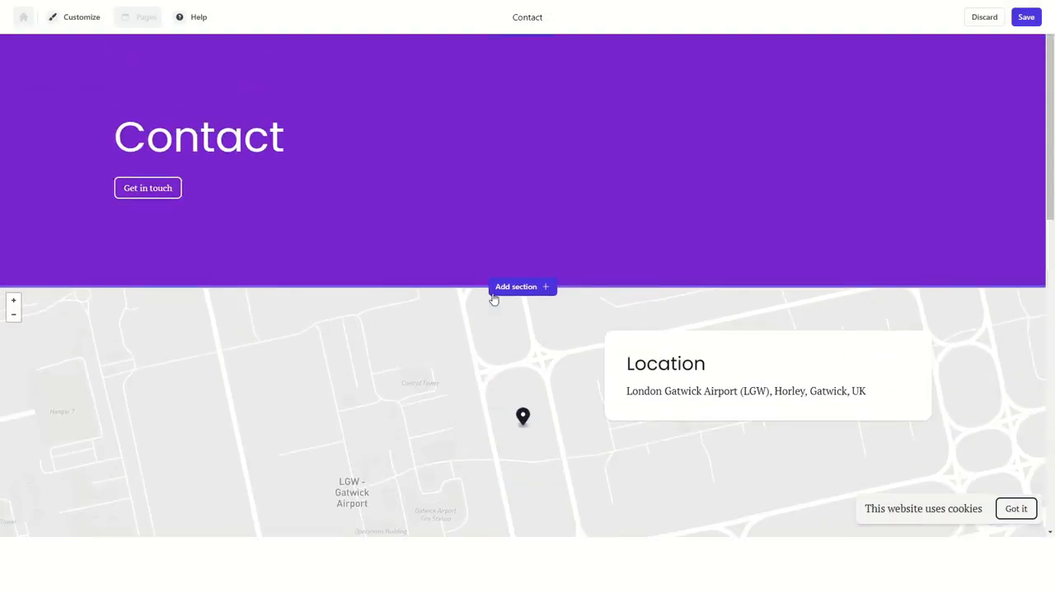
pyautogui.click(1026, 17)
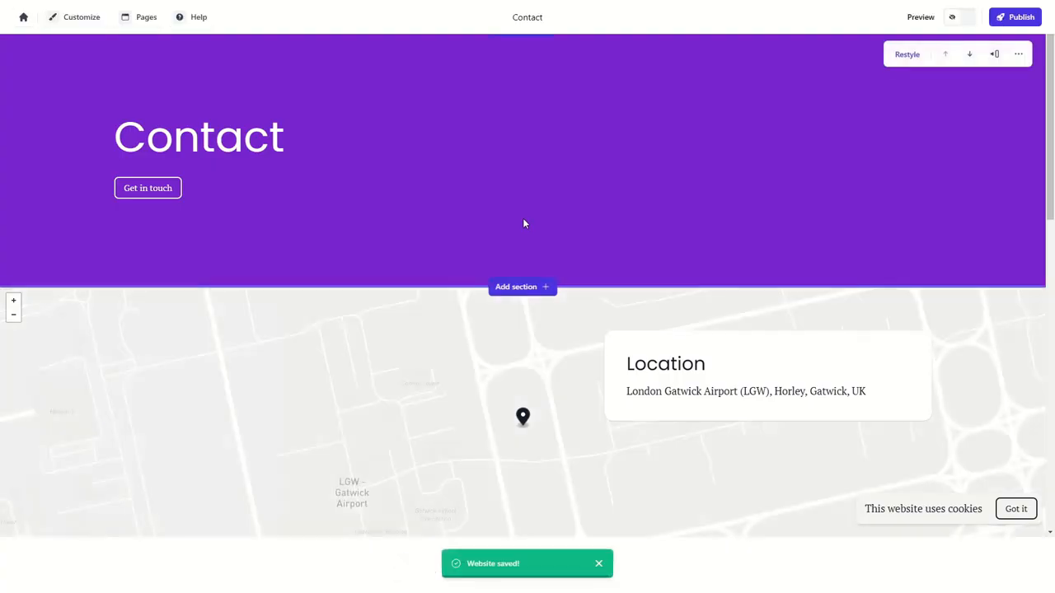
# - Switch to the Home page and turn on the website preview
pyautogui.click(146, 16)
pyautogui.click(146, 48)
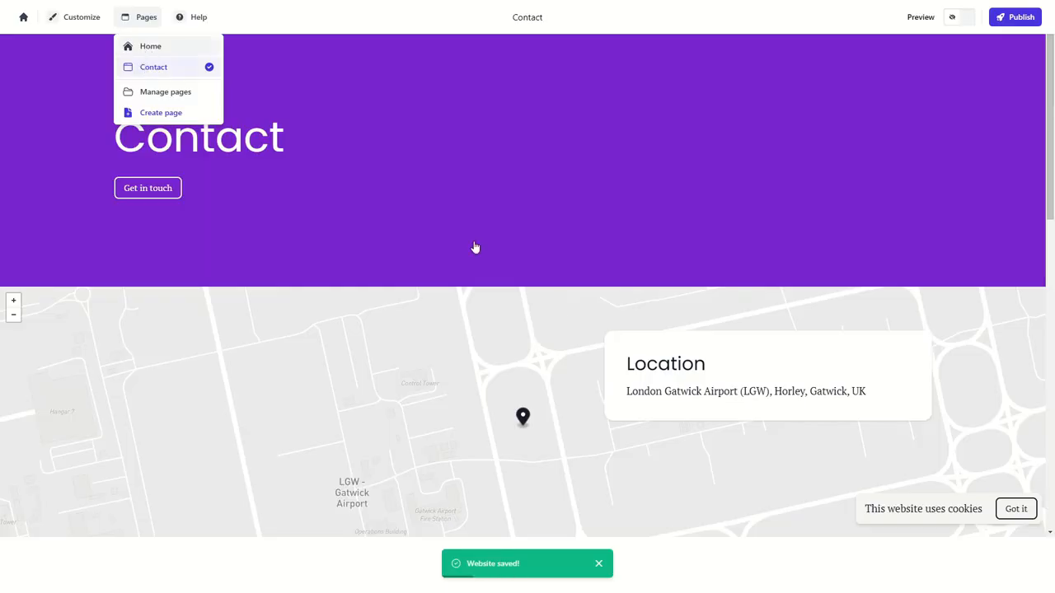
pyautogui.click(956, 18)
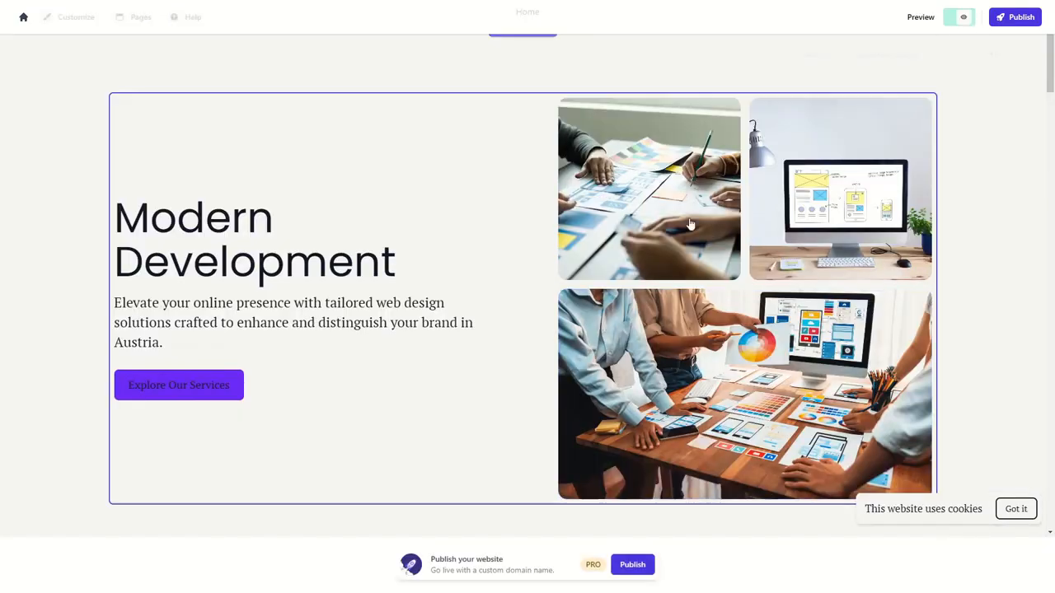
# - Check the website preview in the mobile and tablet layouts, then return it to the desktop layout
pyautogui.moveTo(453, 268); pyautogui.dragTo(594, 273)
pyautogui.click(480, 235)
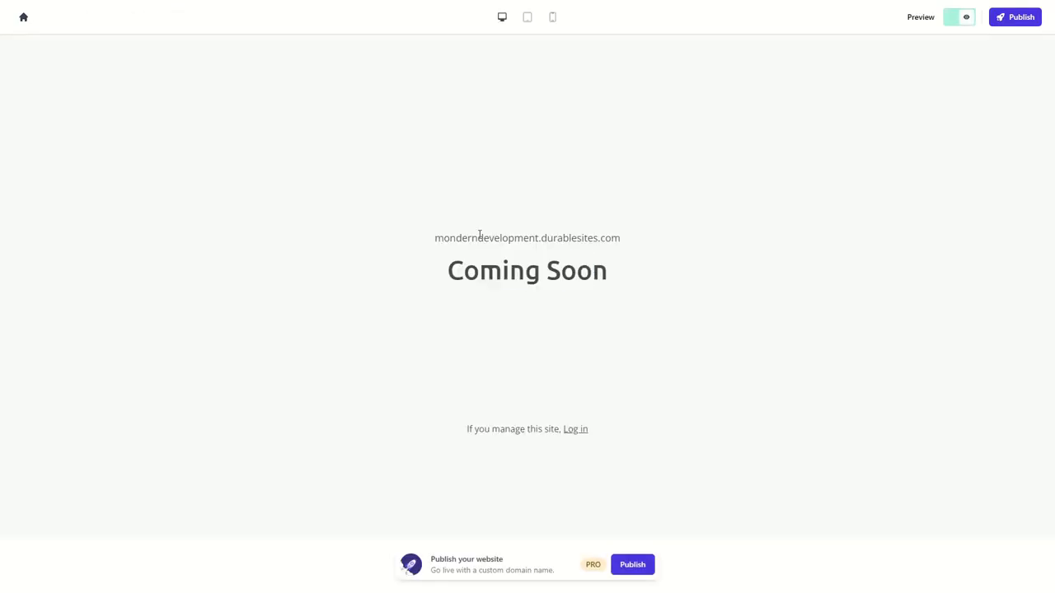
pyautogui.moveTo(436, 238); pyautogui.dragTo(657, 242)
pyautogui.click(640, 247)
pyautogui.click(552, 18)
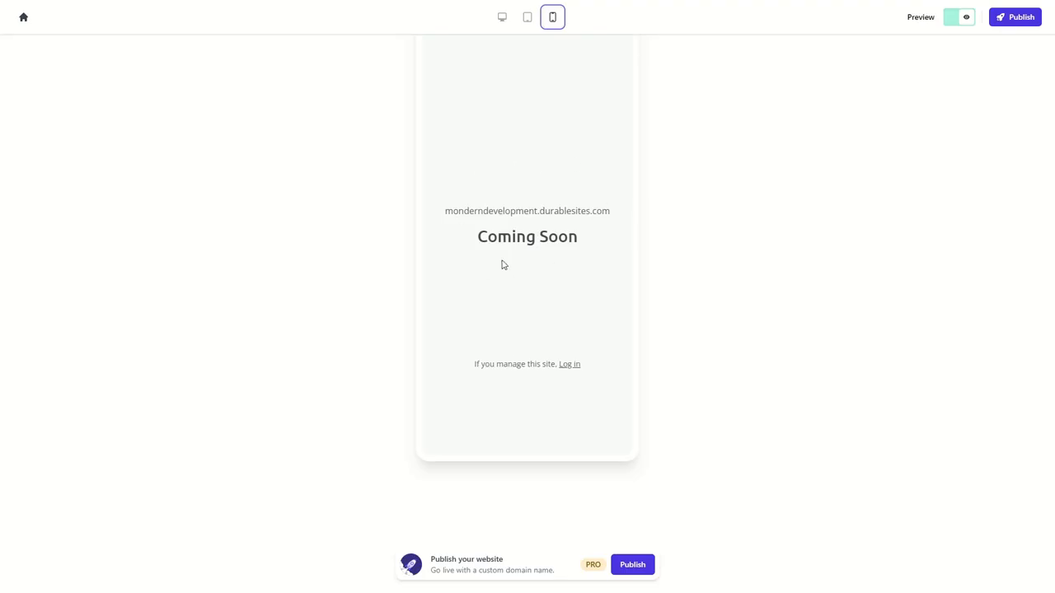
pyautogui.click(527, 18)
pyautogui.moveTo(470, 170); pyautogui.dragTo(582, 239)
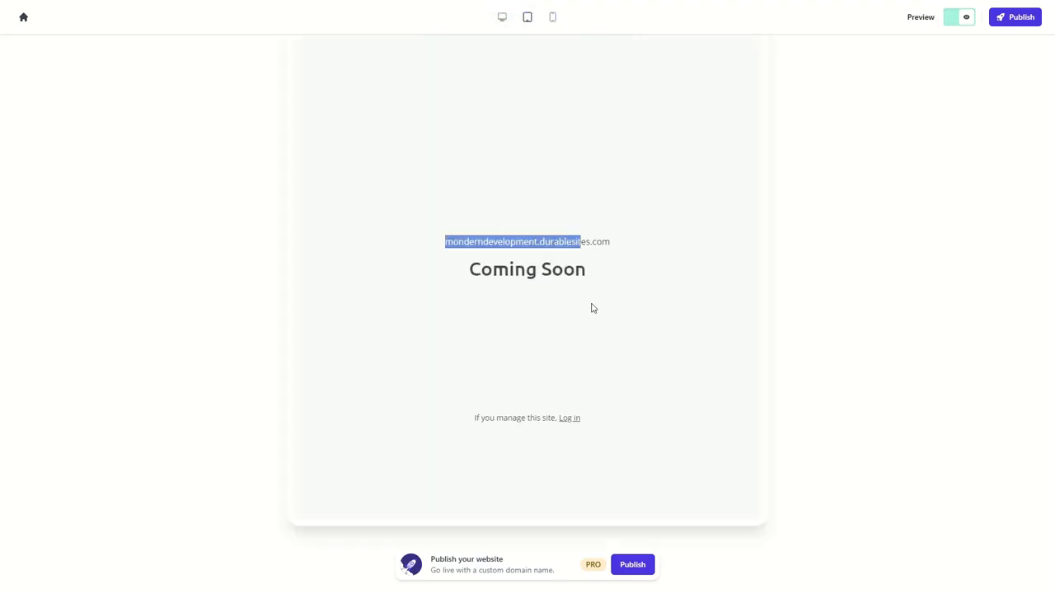
pyautogui.click(501, 18)
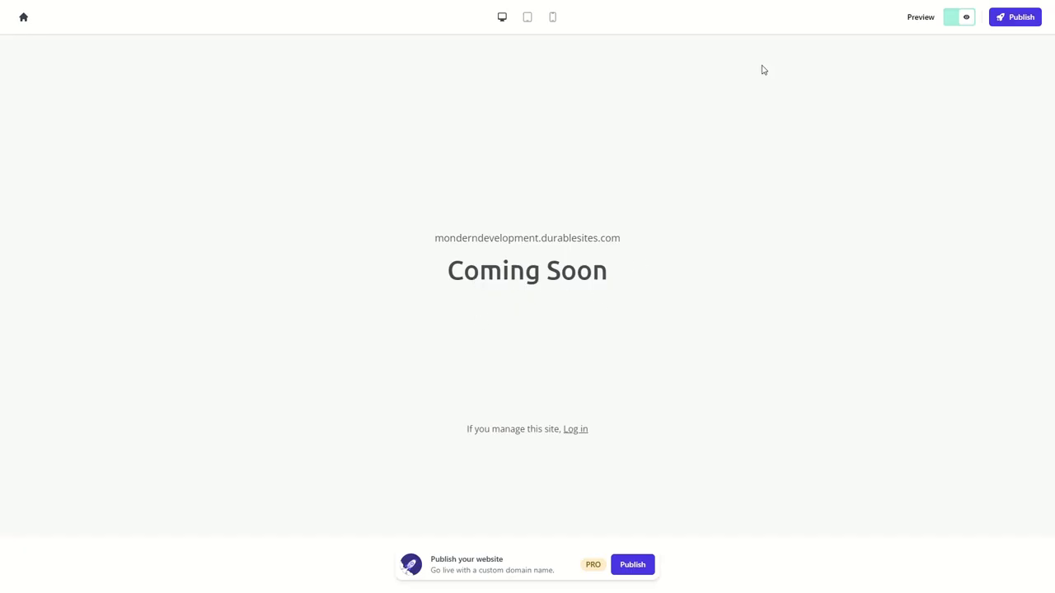
# - Turn off the website preview and look over the Home page in the editor
pyautogui.click(957, 17)
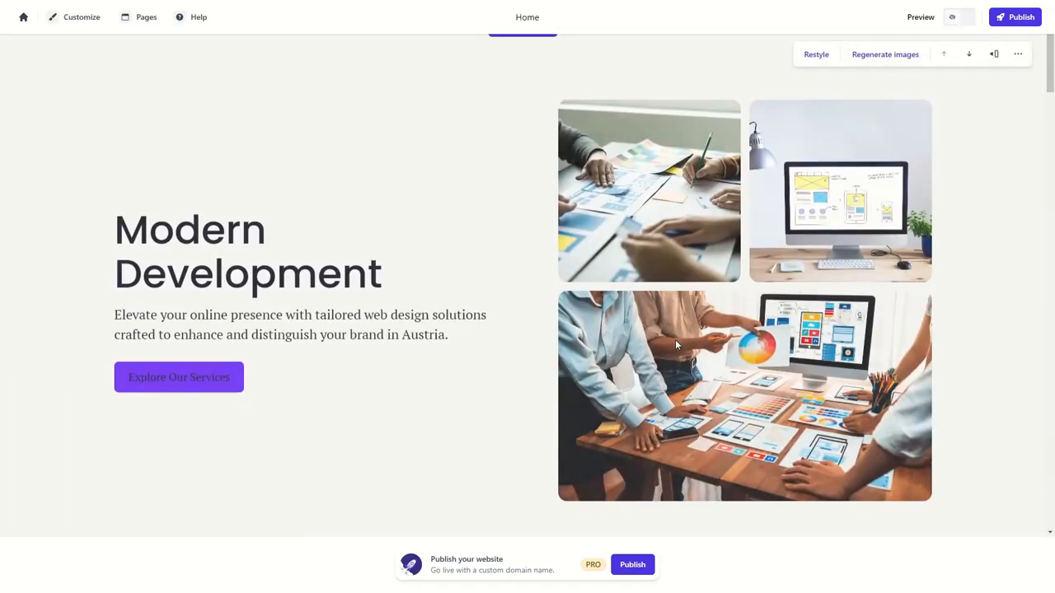
pyautogui.scroll(-5, 387, 247)
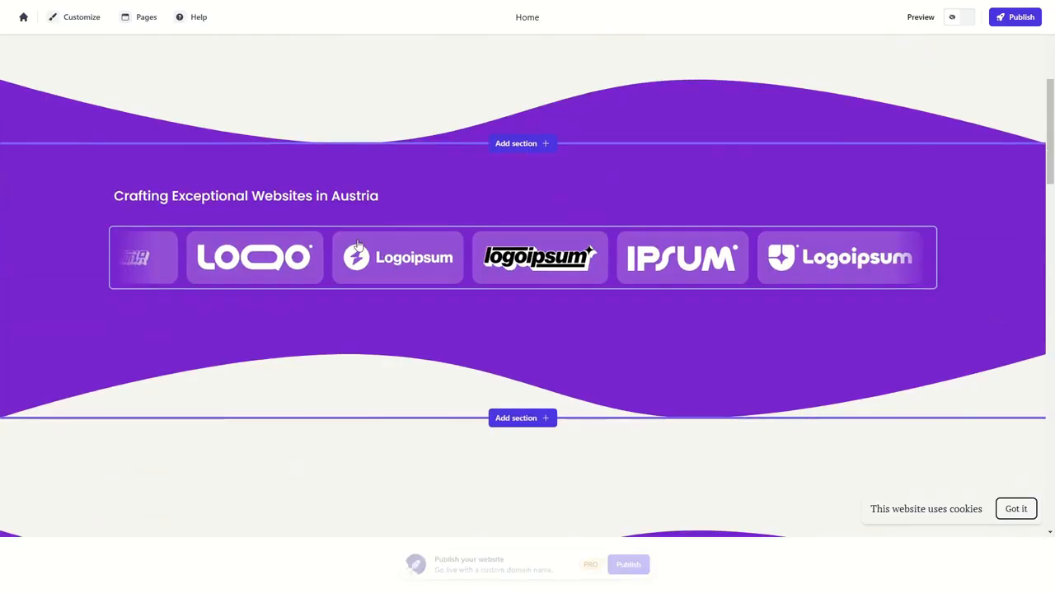
pyautogui.scroll(6, 358, 245)
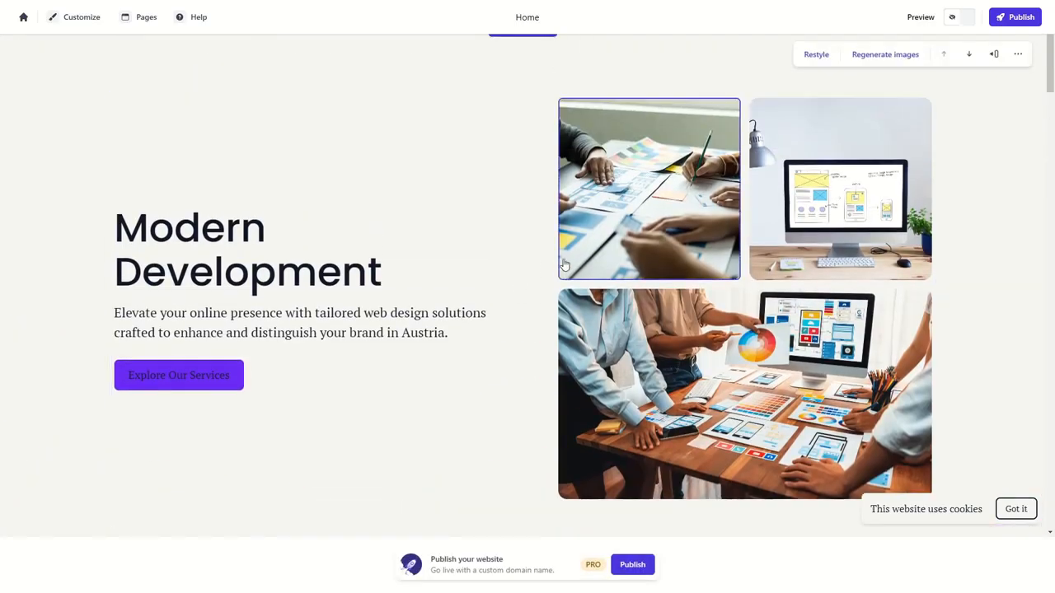
# - Leave the editor for the website dashboard, open domain customization and search for moderndevelopment.net
pyautogui.click(23, 16)
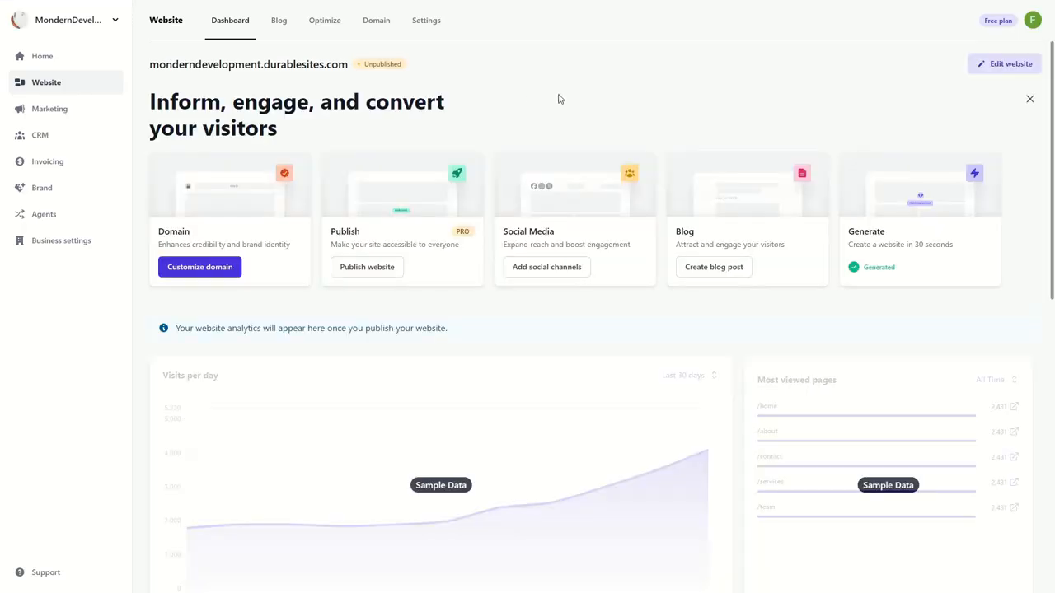
pyautogui.click(206, 268)
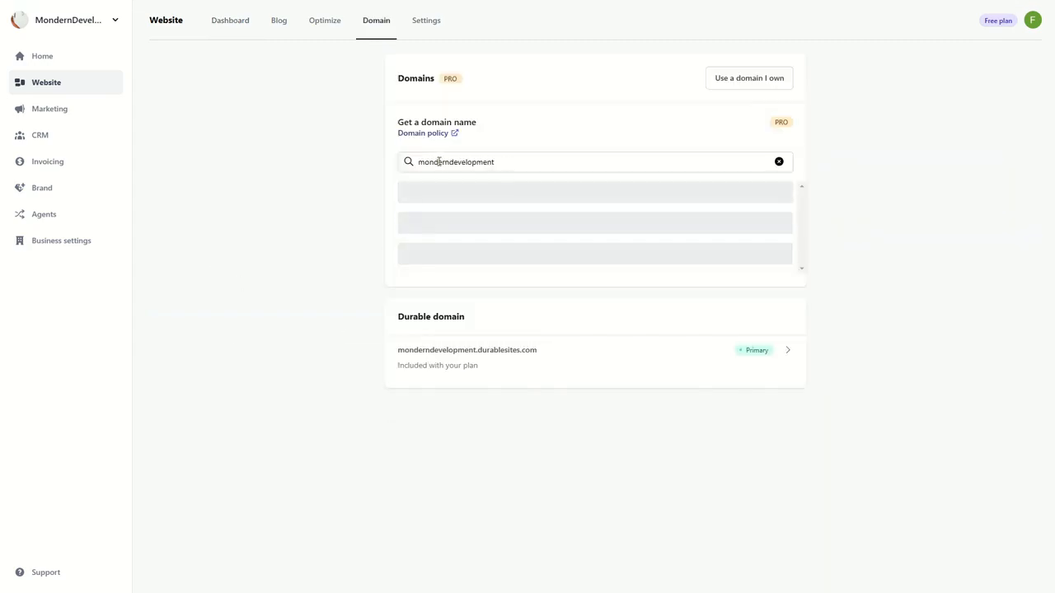
pyautogui.click(437, 161)
pyautogui.press('BackSpace')
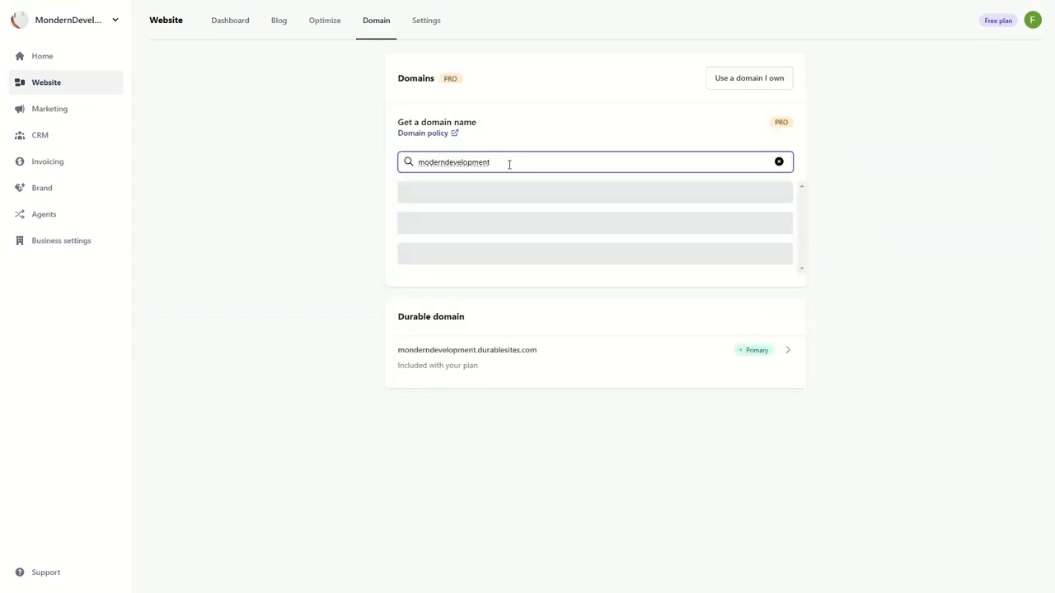
pyautogui.write('.net')
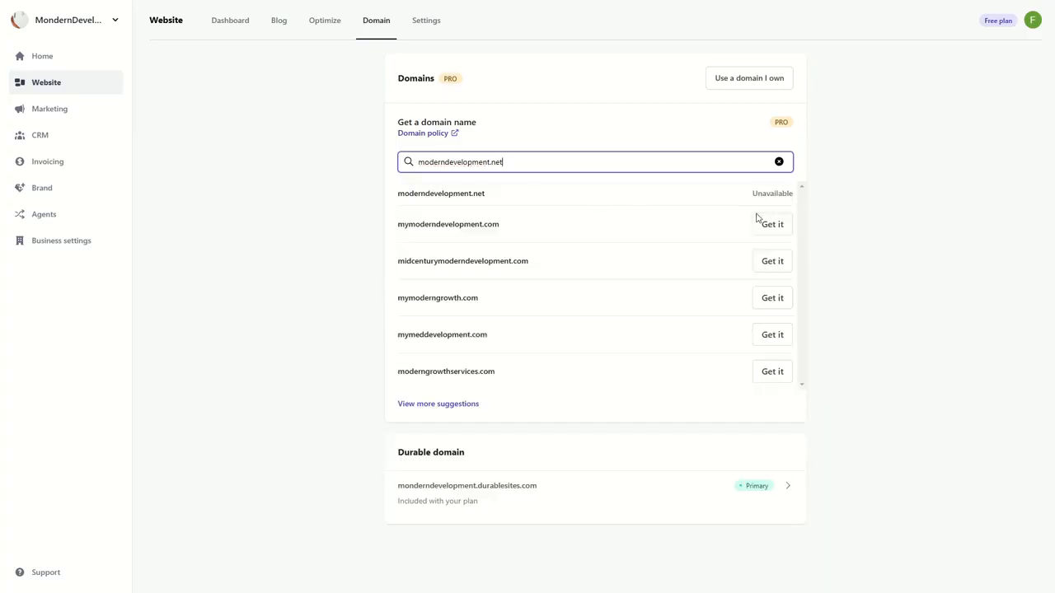
# - Try to get the domain mymoderndevelopment.com and to use an already owned domain, dismissing the account upgrade offer each time
pyautogui.moveTo(399, 226); pyautogui.dragTo(501, 225)
pyautogui.click(593, 229)
pyautogui.click(765, 231)
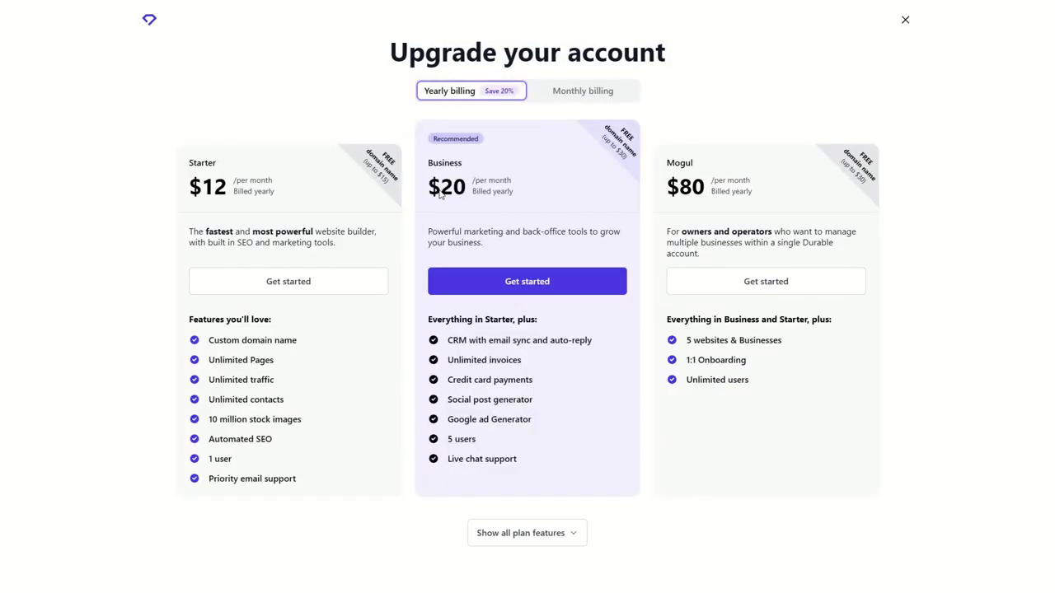
pyautogui.click(904, 21)
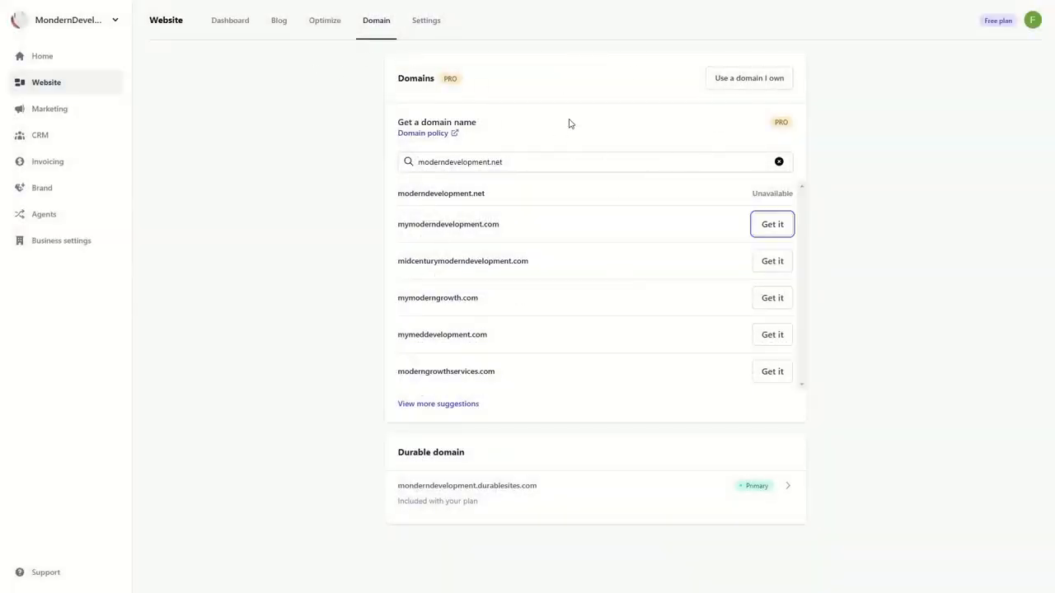
pyautogui.click(747, 85)
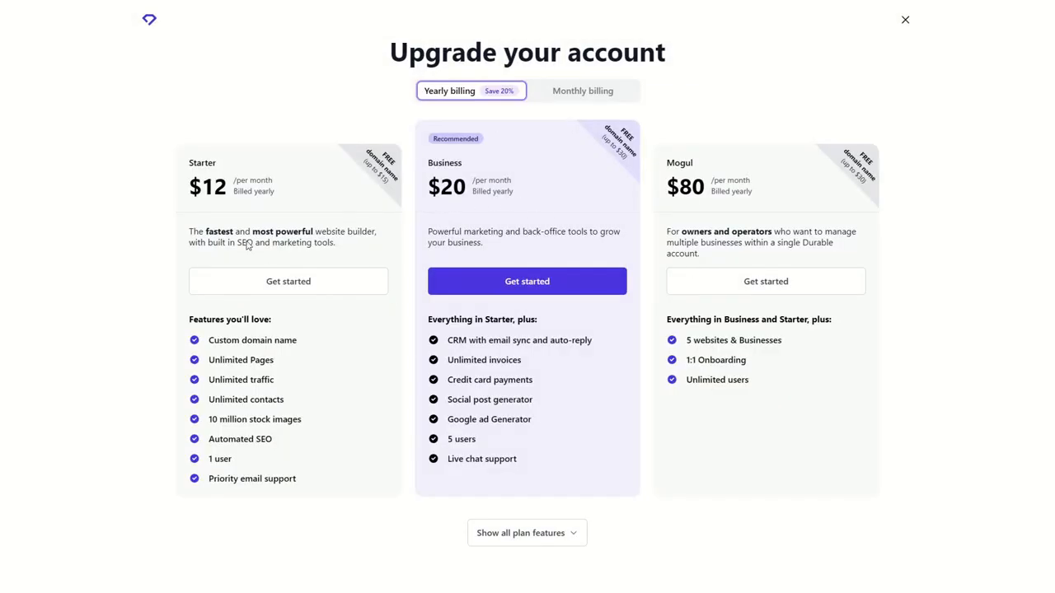
pyautogui.click(904, 19)
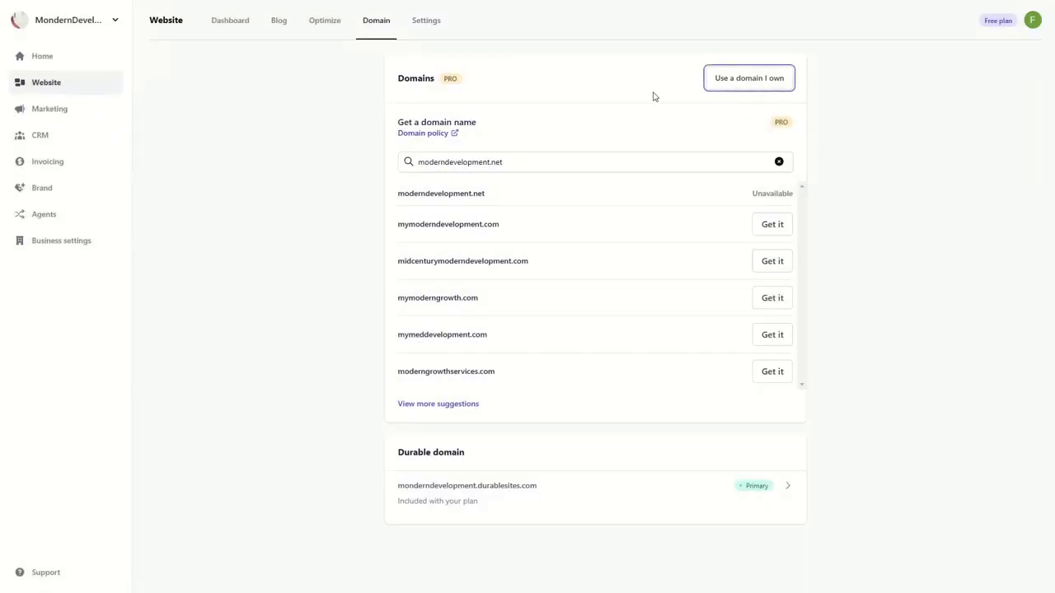
# - Review the website settings, including the home page choices, head and footer code, cache and regenerate options
pyautogui.click(427, 25)
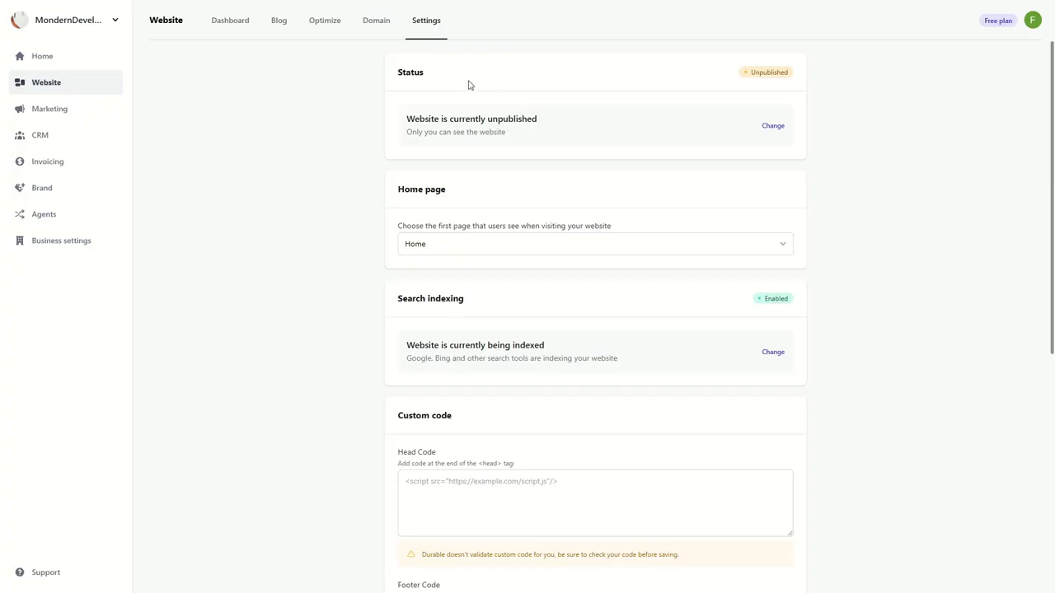
pyautogui.click(463, 244)
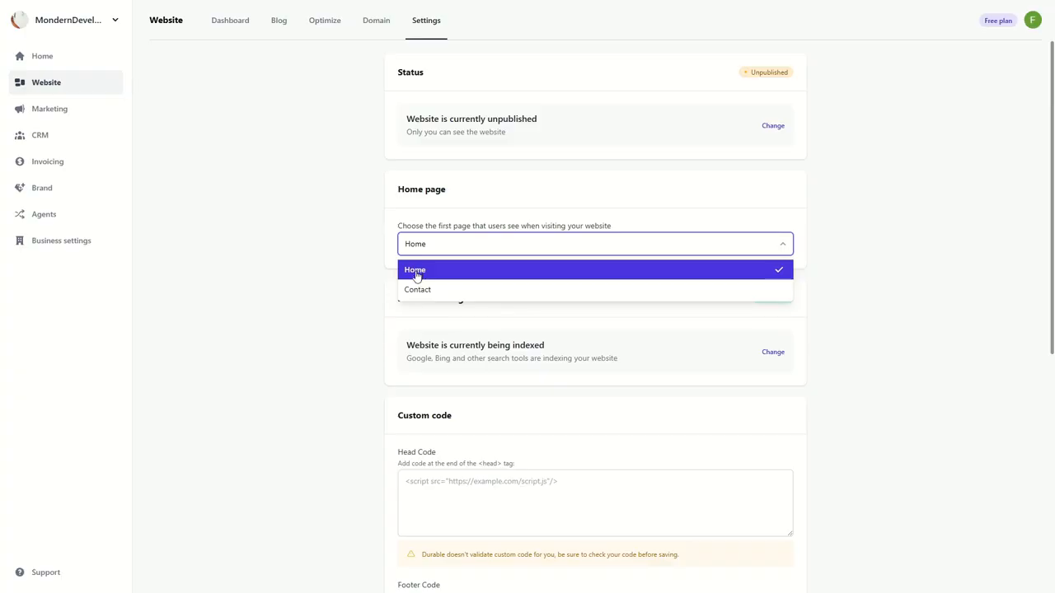
pyautogui.click(370, 250)
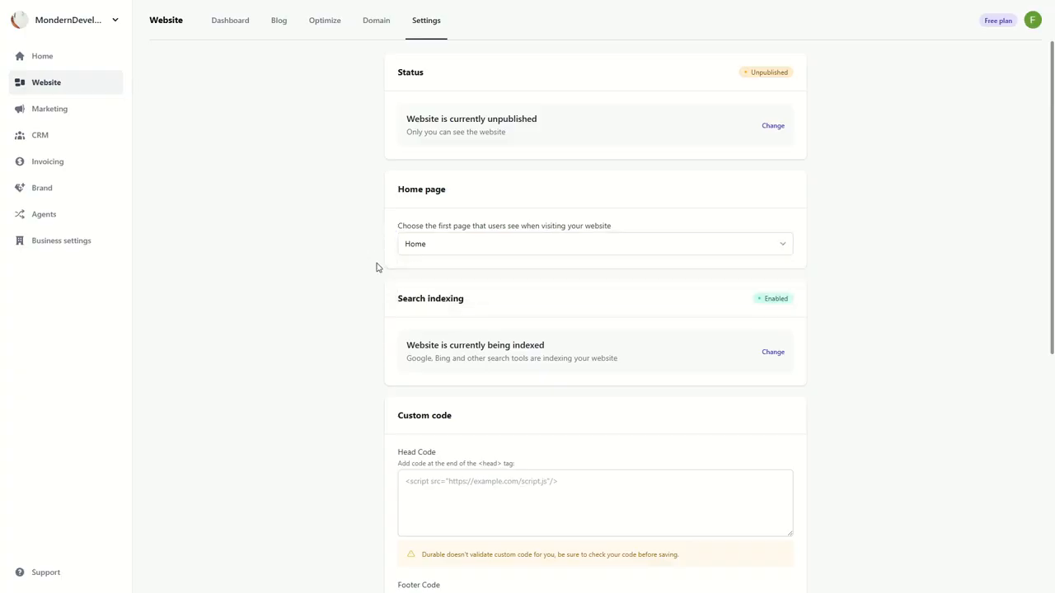
pyautogui.scroll(-3, 376, 267)
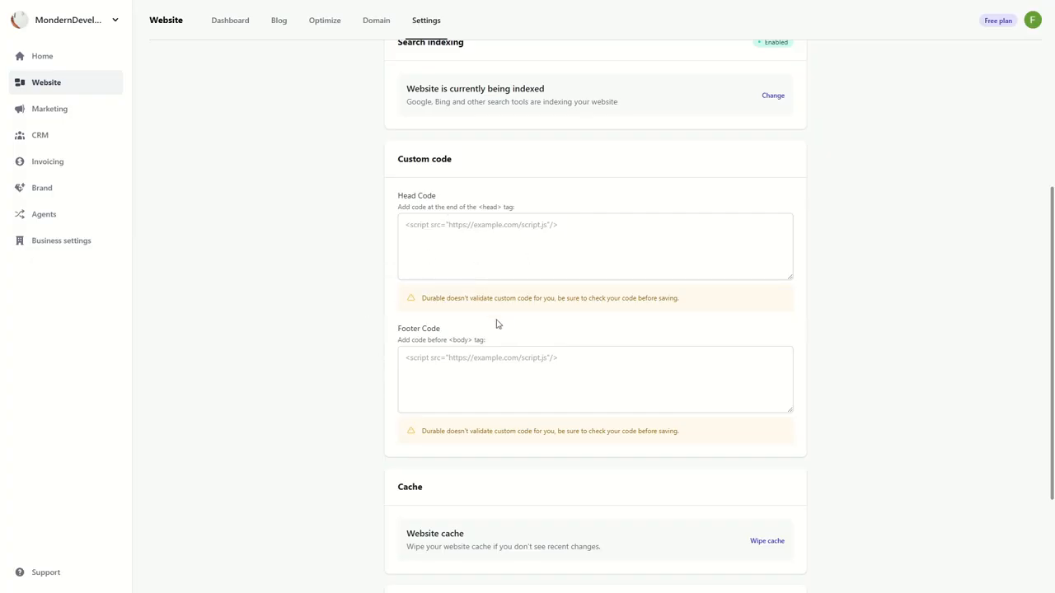
pyautogui.moveTo(403, 199); pyautogui.dragTo(478, 208)
pyautogui.moveTo(403, 330); pyautogui.dragTo(451, 336)
pyautogui.click(369, 333)
pyautogui.scroll(-2, 501, 277)
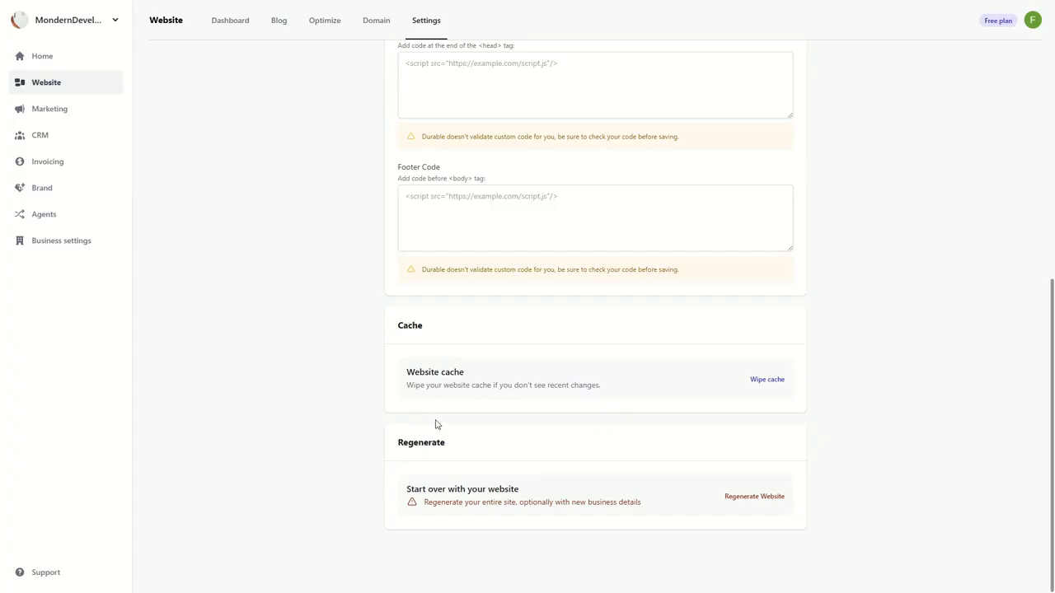
pyautogui.scroll(5, 590, 409)
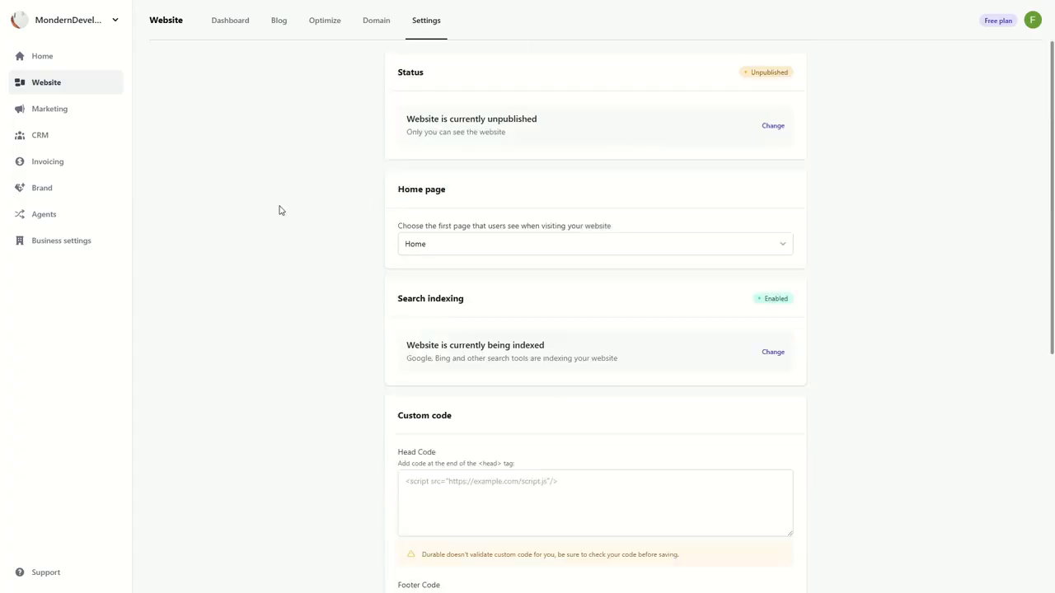
# - Open the Home overview and examine the website dashboard's analytics, from visits per day down to peak hours
pyautogui.click(40, 58)
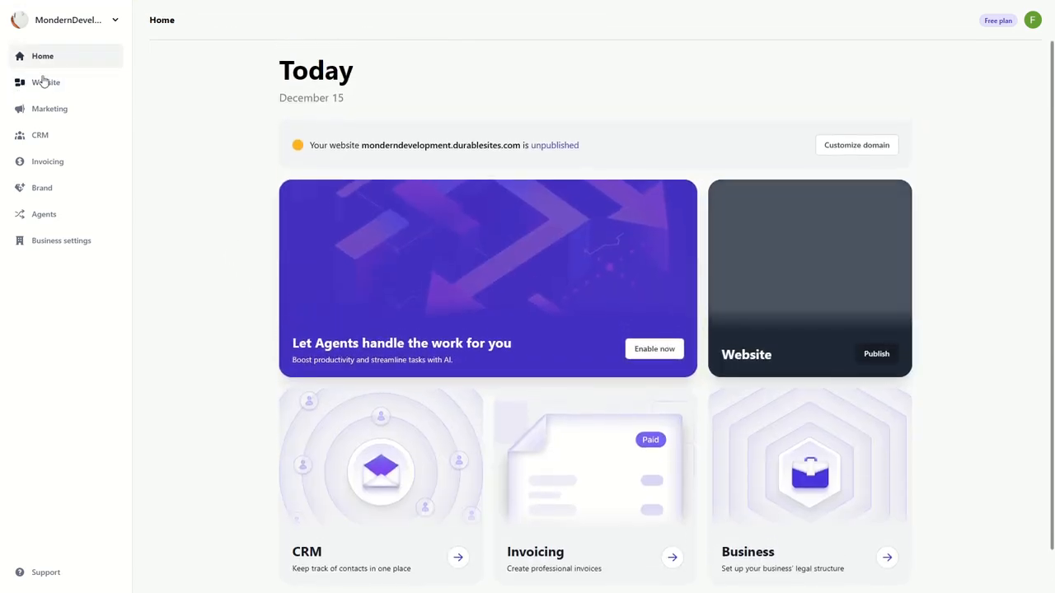
pyautogui.click(44, 81)
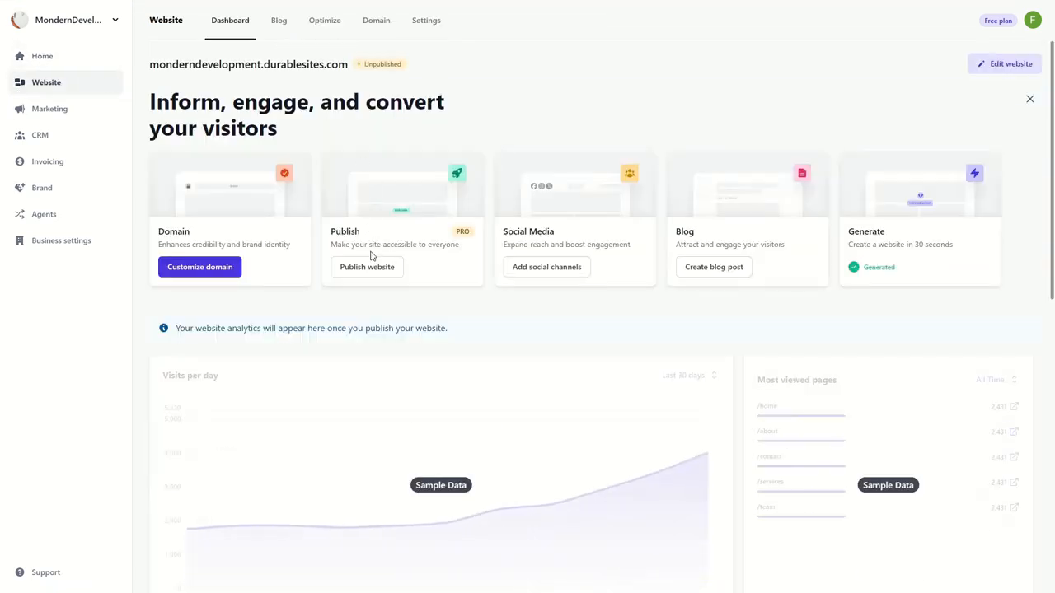
pyautogui.scroll(-3, 370, 256)
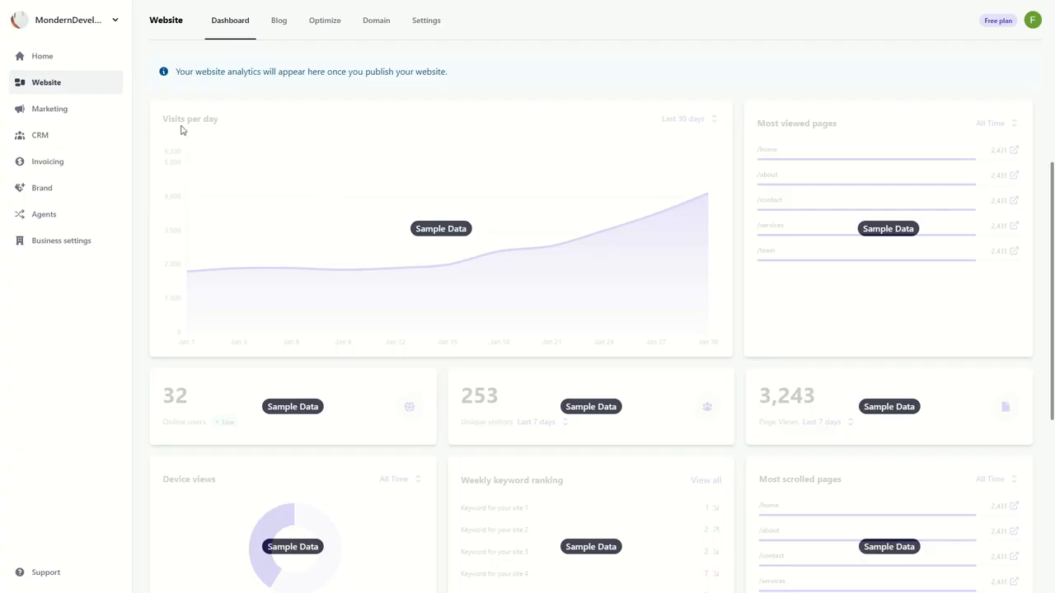
pyautogui.scroll(-2, 308, 195)
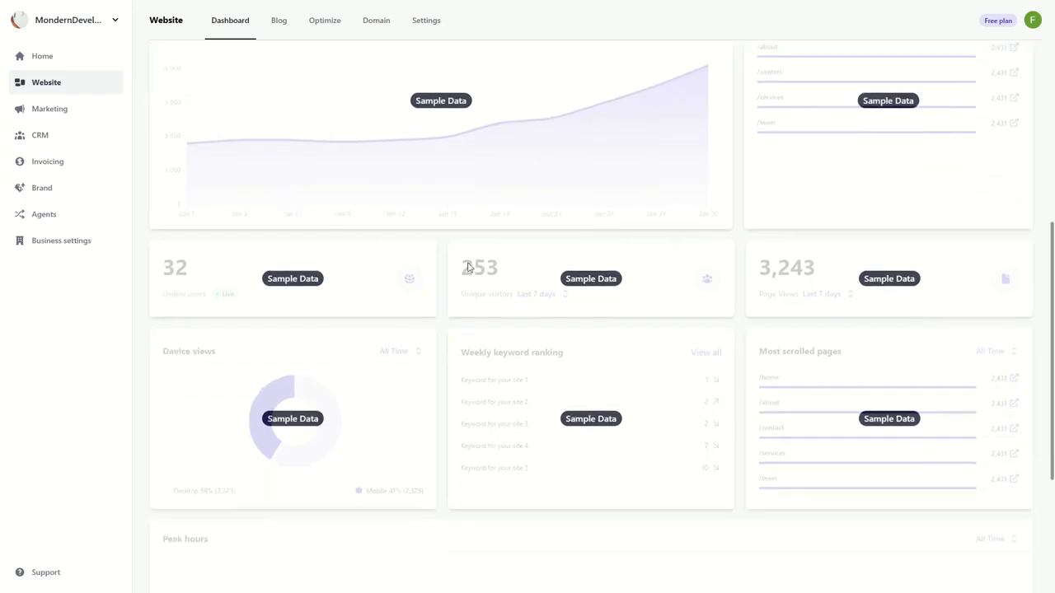
pyautogui.scroll(-3, 788, 266)
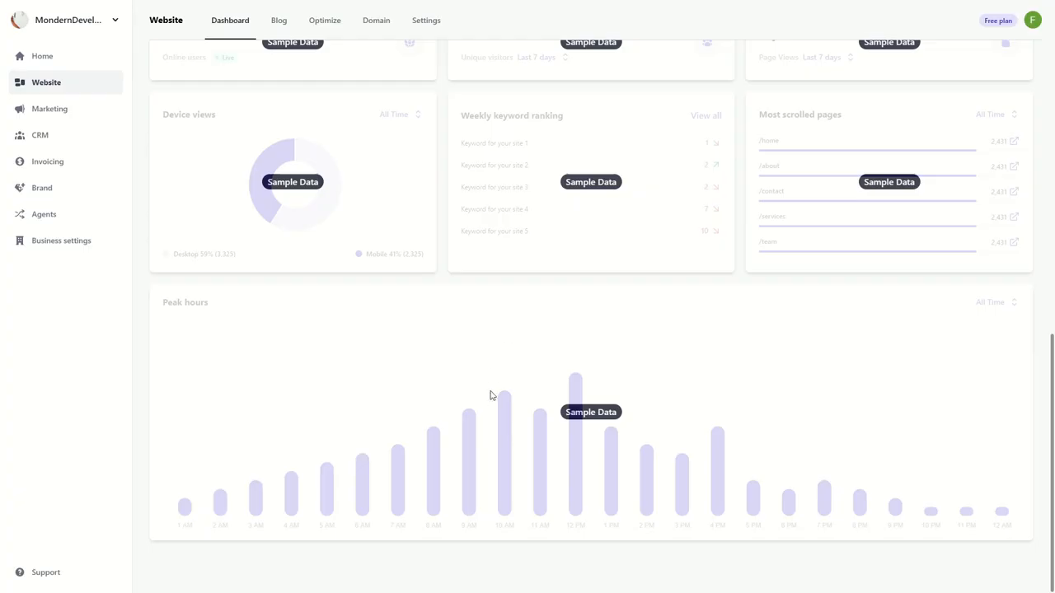
pyautogui.scroll(3, 629, 400)
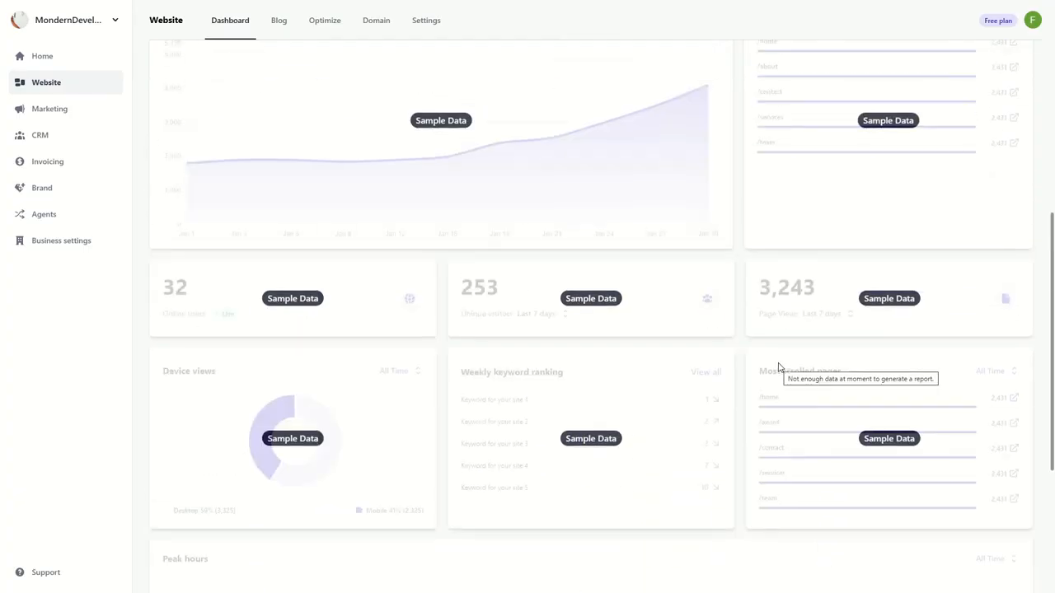
pyautogui.scroll(3, 653, 341)
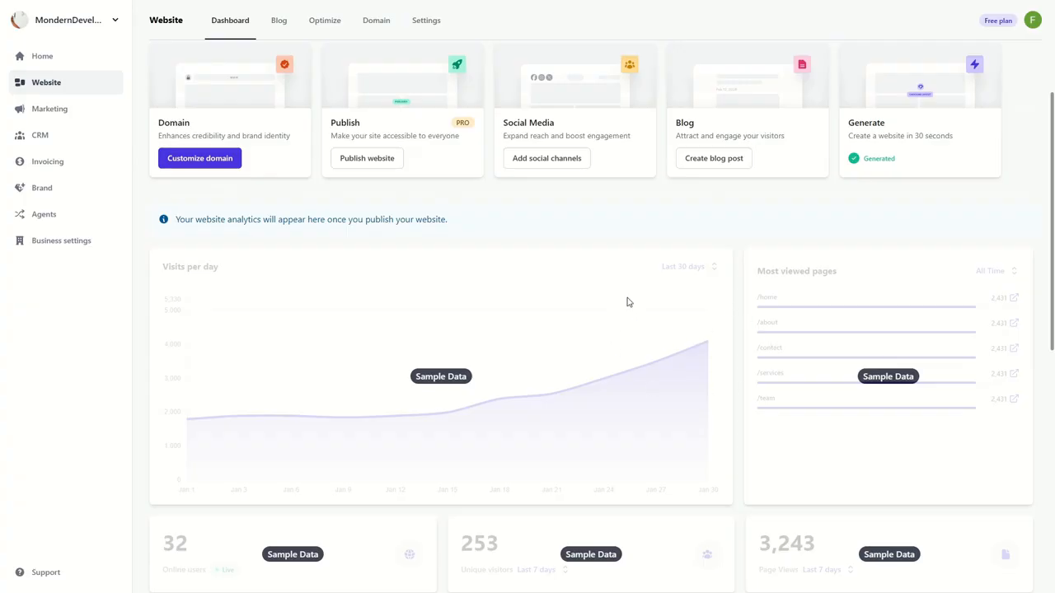
pyautogui.scroll(-3, 566, 236)
pyautogui.scroll(3, 695, 395)
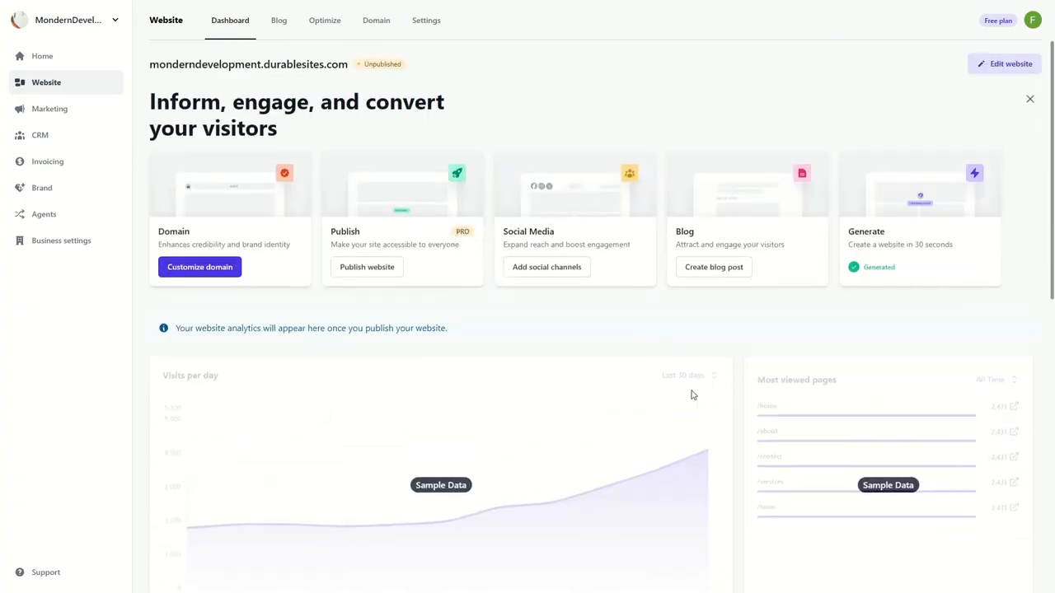
# - Look at the CRM contacts area and the Marketing social posts area
pyautogui.click(40, 135)
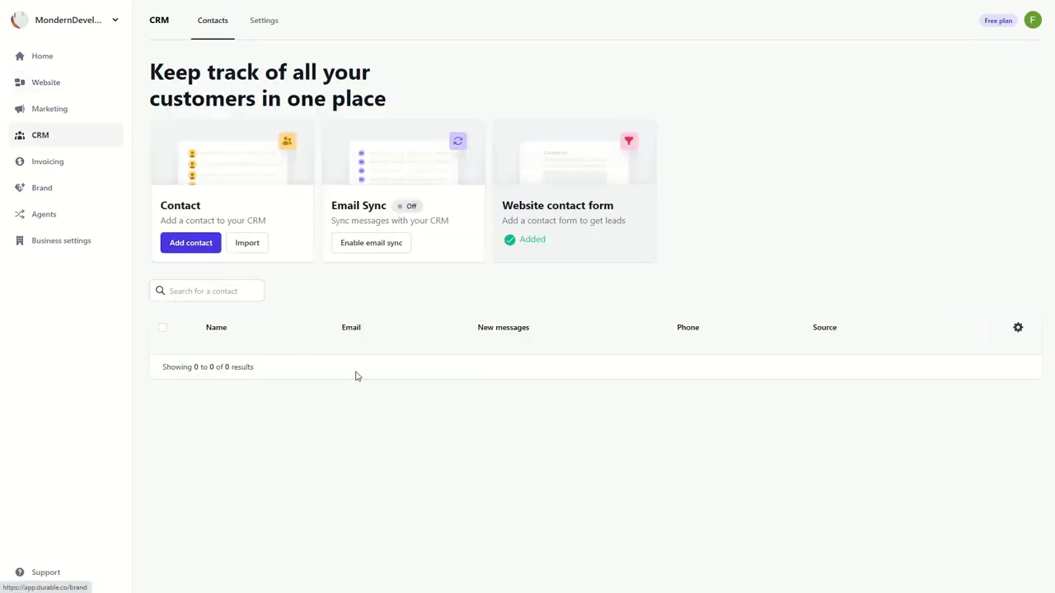
pyautogui.click(46, 112)
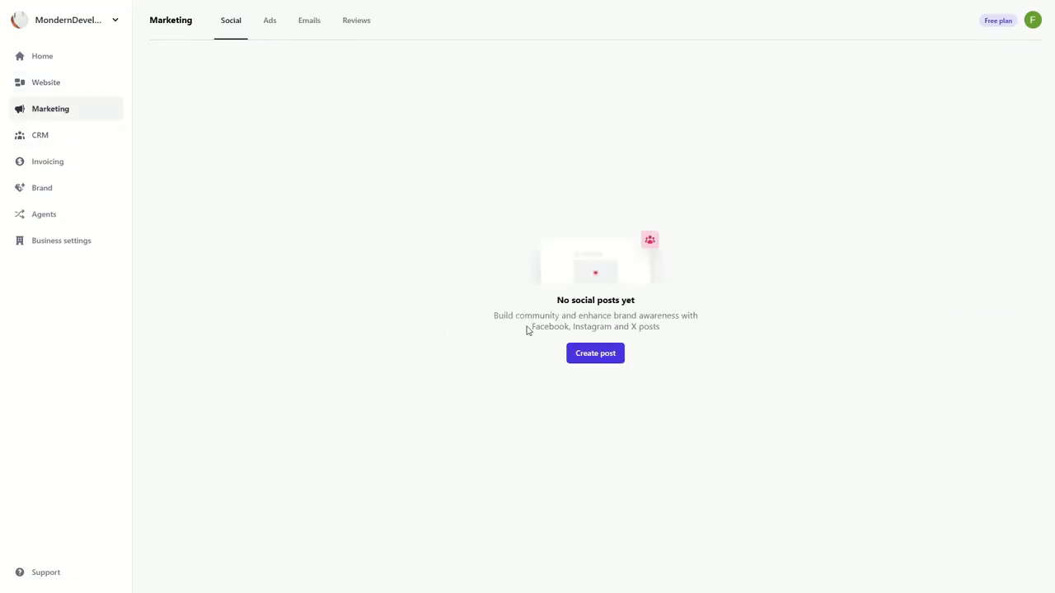
pyautogui.click(40, 136)
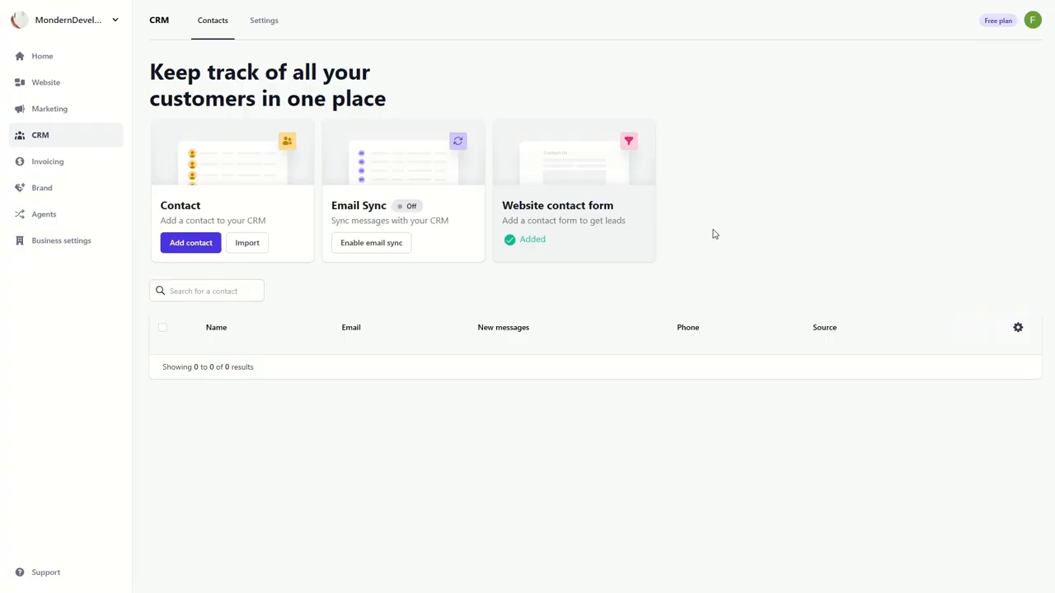
# - Enter a default tax of 20% in the invoicing settings and leave the business number blank
pyautogui.click(43, 167)
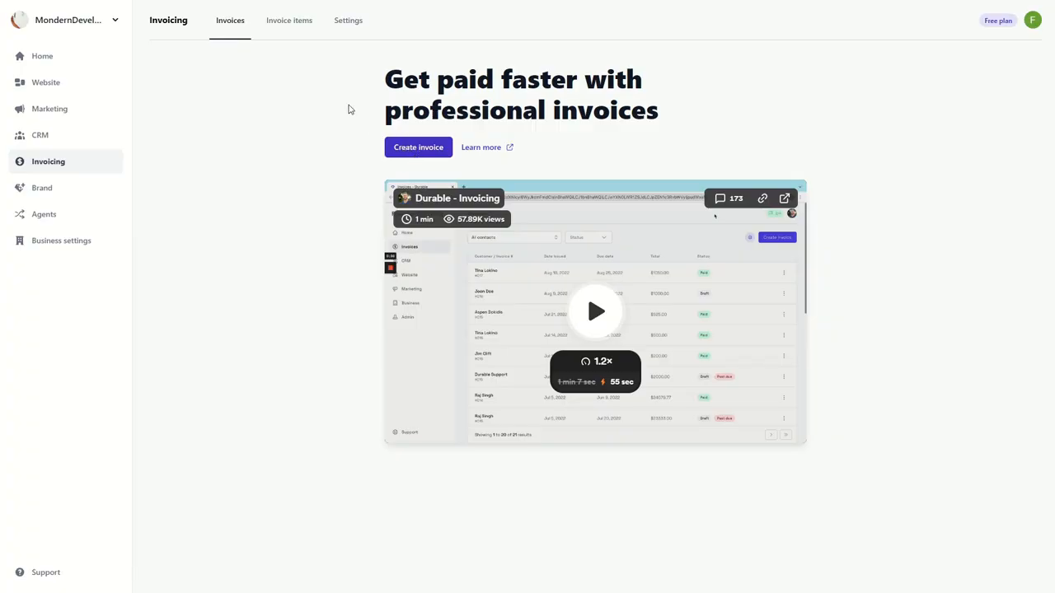
pyautogui.click(347, 22)
pyautogui.click(442, 132)
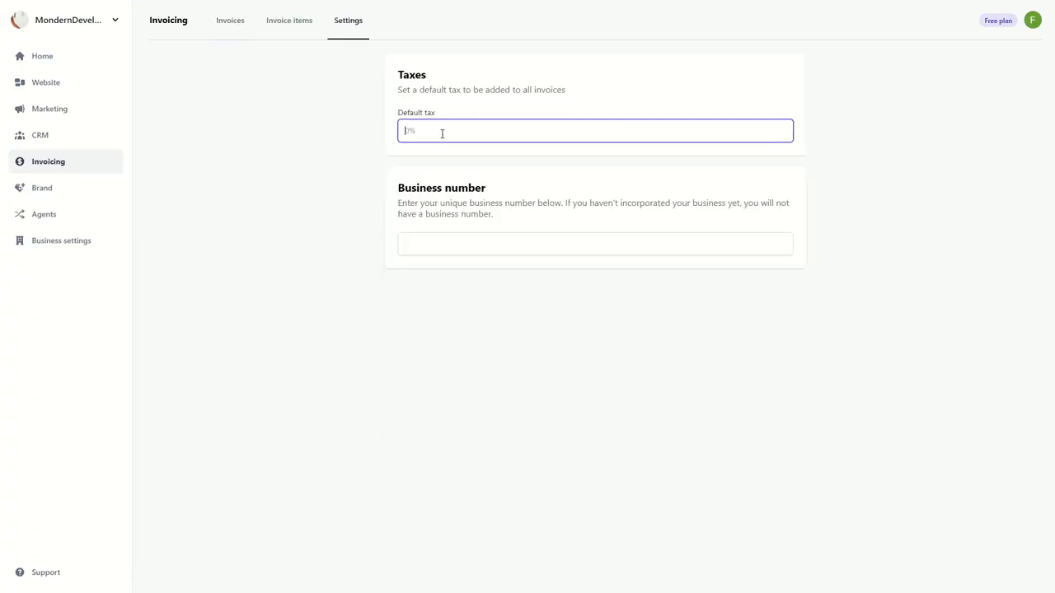
pyautogui.write('20')
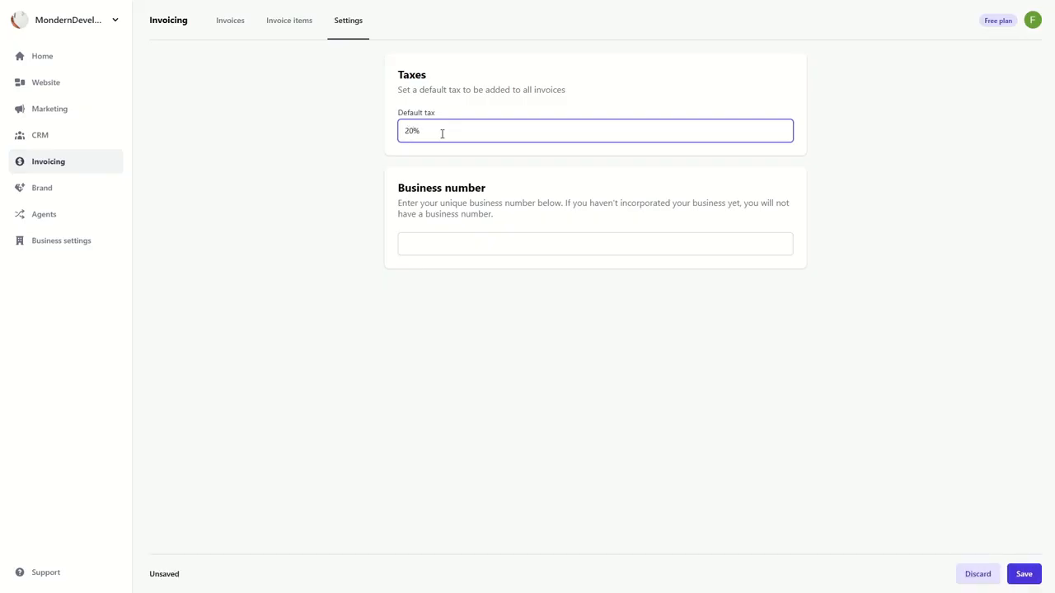
pyautogui.click(430, 204)
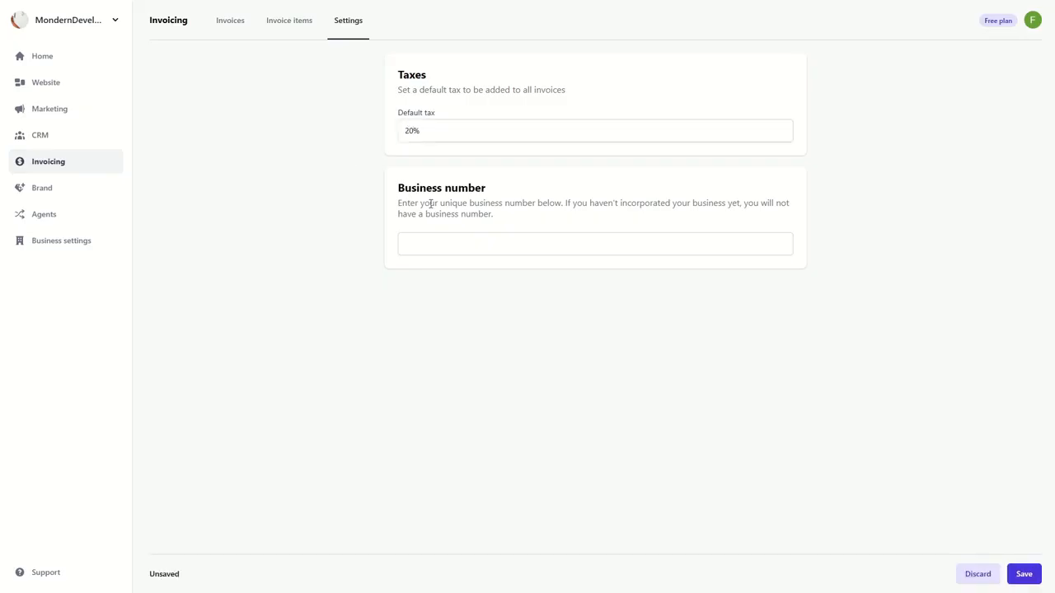
pyautogui.click(430, 247)
pyautogui.moveTo(356, 222); pyautogui.dragTo(348, 202)
# - Start a new invoice item and name it Website Design
pyautogui.click(296, 25)
pyautogui.click(596, 198)
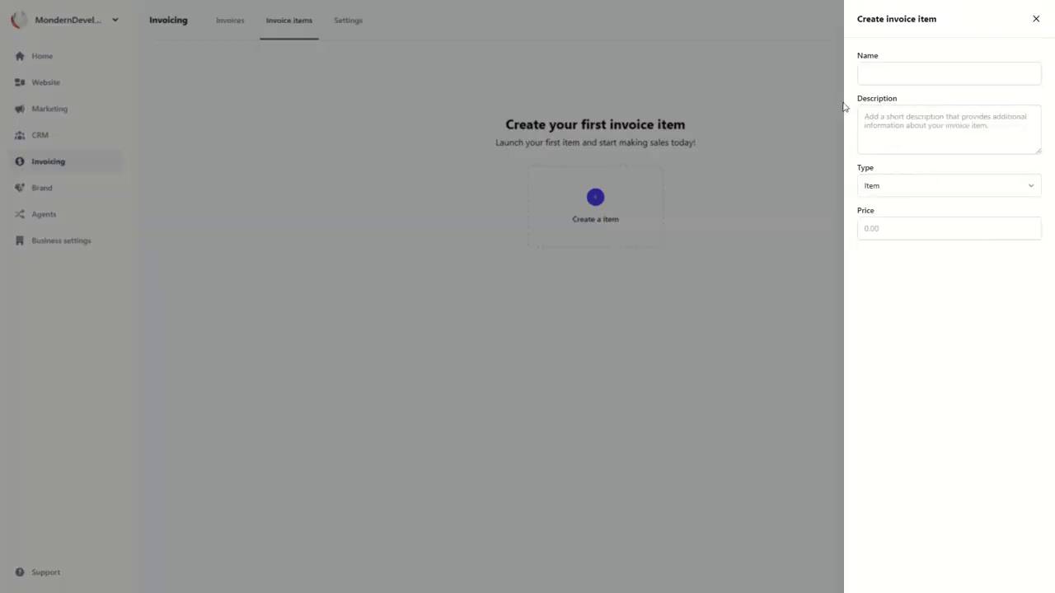
pyautogui.click(911, 71)
pyautogui.write('Produc')
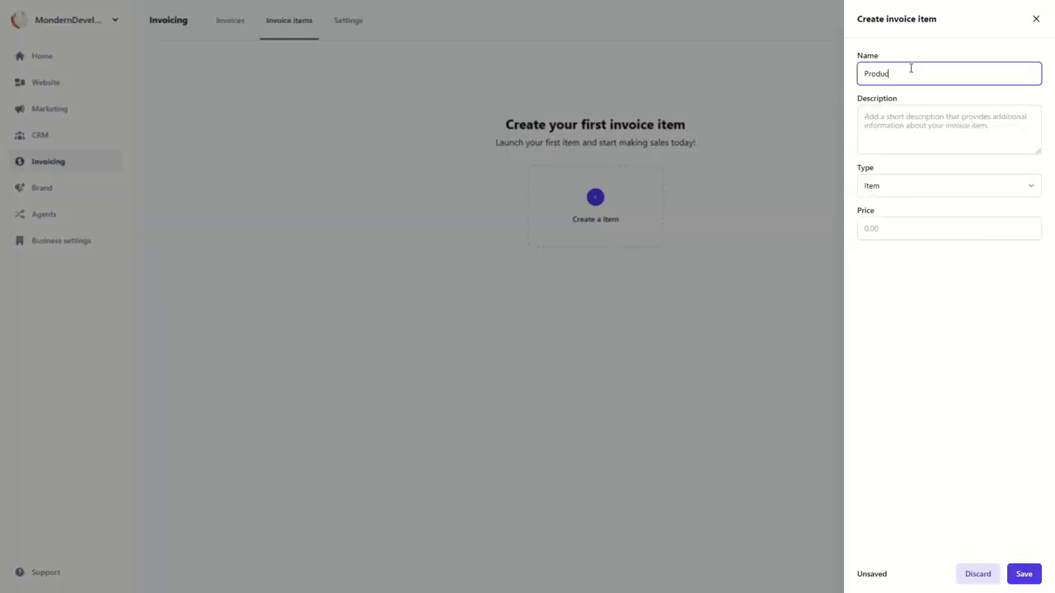
pyautogui.write('d')
pyautogui.press('BackSpace')
pyautogui.press('BackSpace')
pyautogui.press('BackSpace')
pyautogui.press('BackSpace')
pyautogui.write('Ser')
pyautogui.moveTo(921, 76); pyautogui.dragTo(768, 83)
pyautogui.write('Website Design')
# - Describe the invoice item as "We make a good looking website", keep its type as Item, price it at 997 and save it
pyautogui.click(886, 134)
pyautogui.write('E')
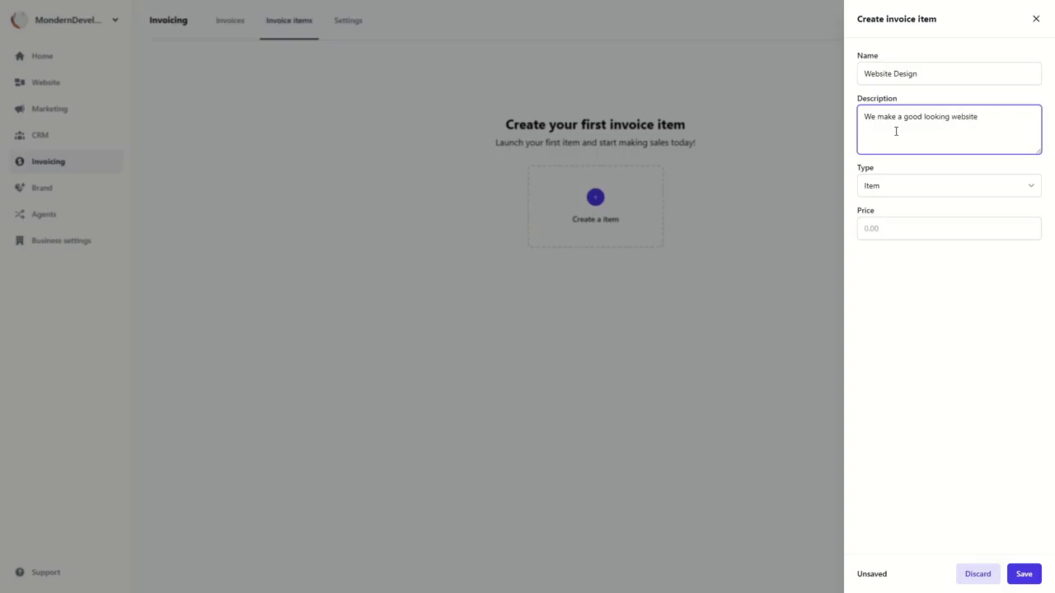
pyautogui.click(878, 191)
pyautogui.click(878, 211)
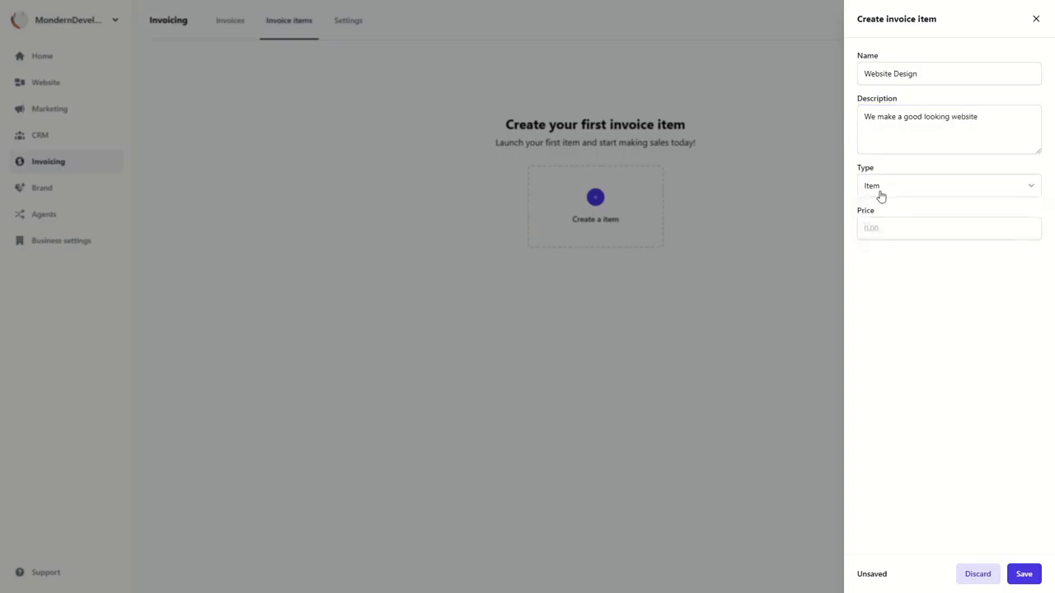
pyautogui.click(879, 228)
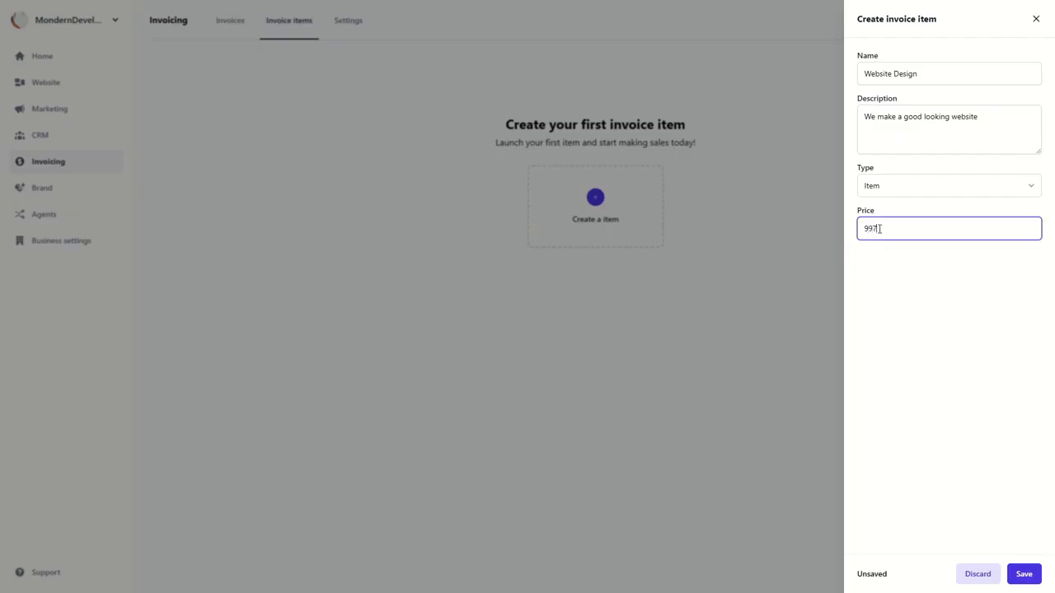
pyautogui.click(1023, 573)
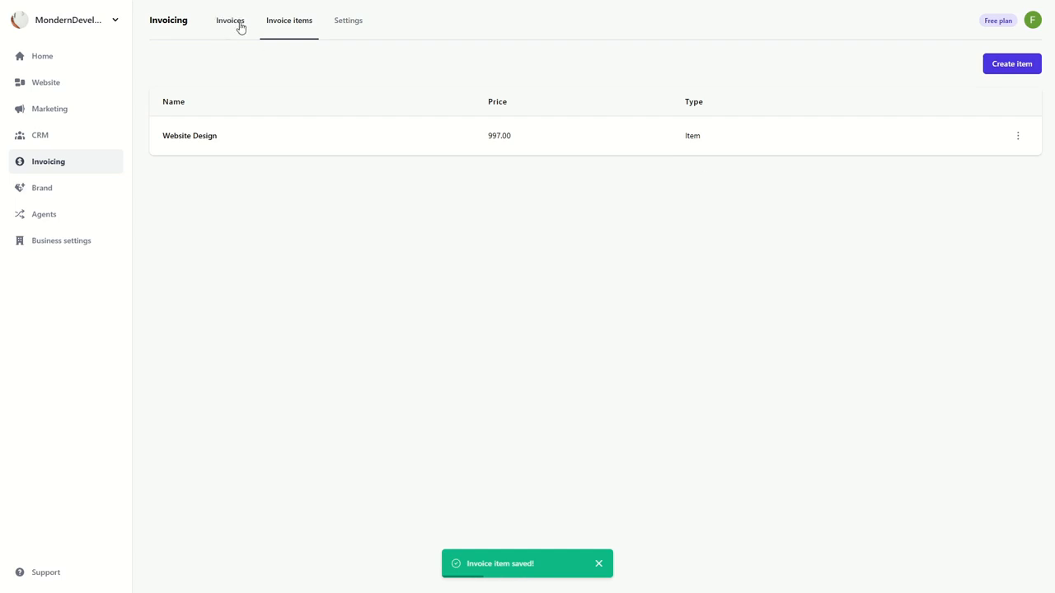
# - Try to create an invoice and dismiss the plan upgrade offer
pyautogui.click(239, 25)
pyautogui.click(426, 146)
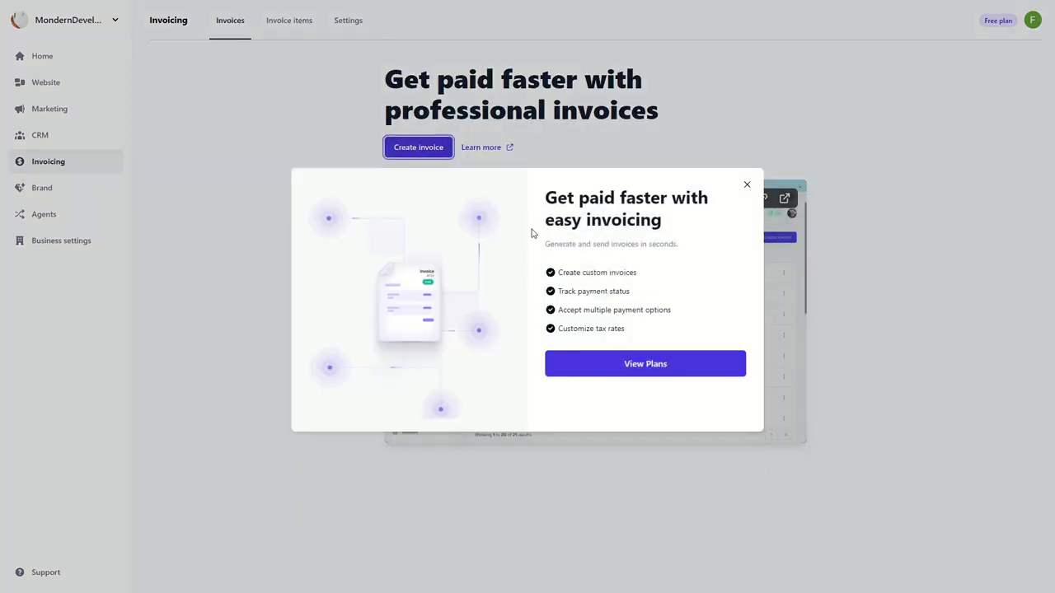
pyautogui.click(746, 184)
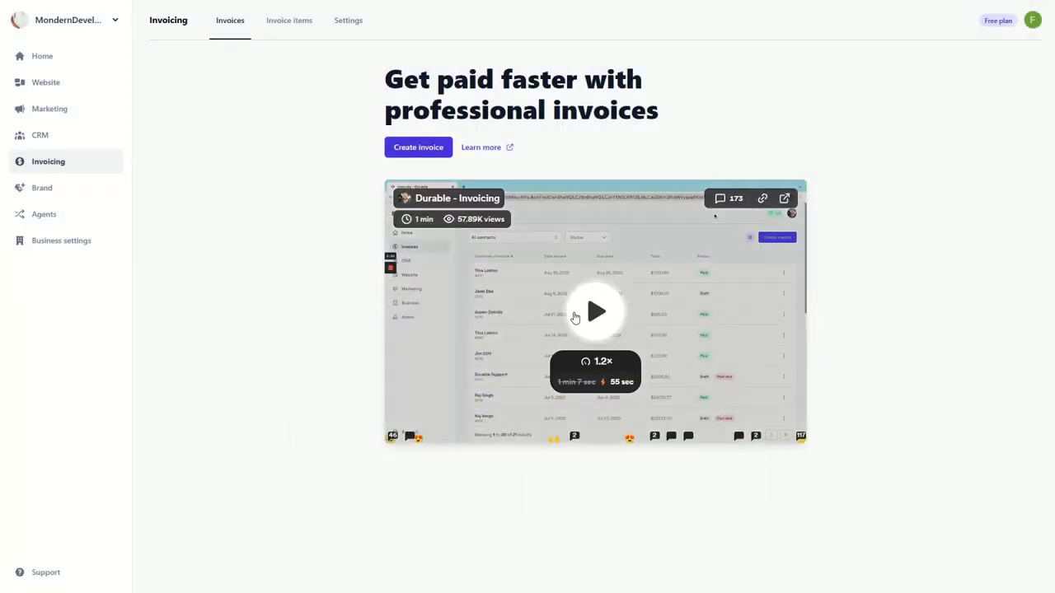
# - Play the invoicing introduction video briefly, pause it and skip ahead to the part about creating a new invoice
pyautogui.click(594, 314)
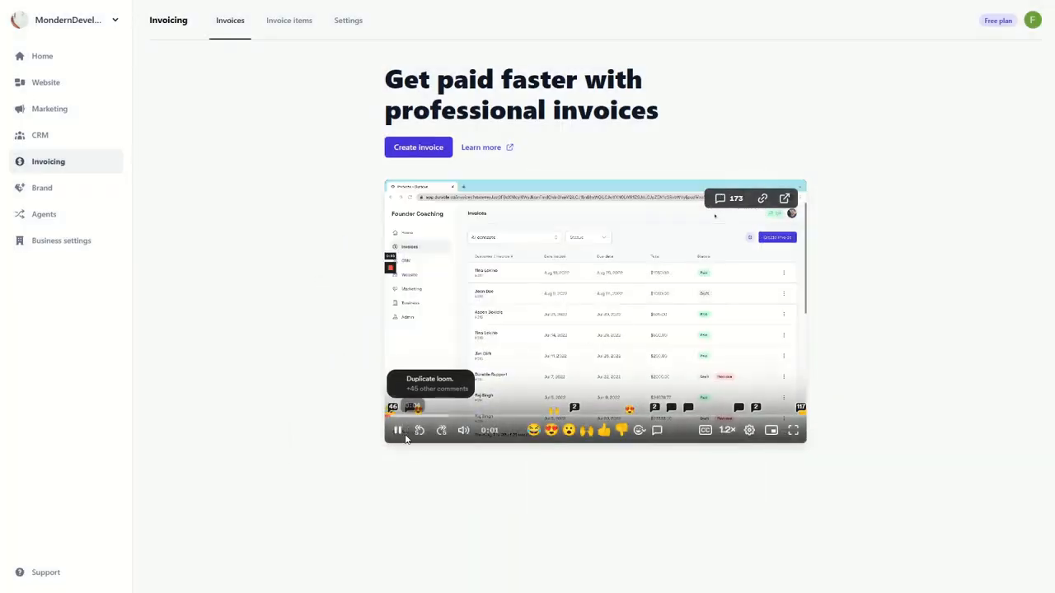
pyautogui.click(400, 432)
pyautogui.moveTo(449, 417); pyautogui.dragTo(506, 418)
pyautogui.click(524, 418)
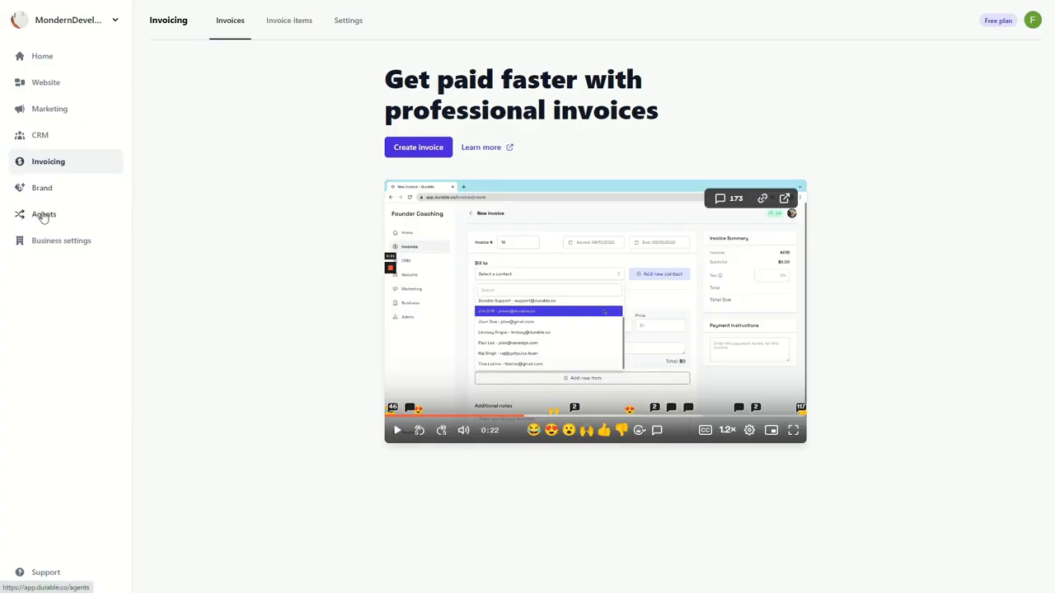
# - Open the Agents area, read the SEO specialist description and enable that agent
pyautogui.click(41, 221)
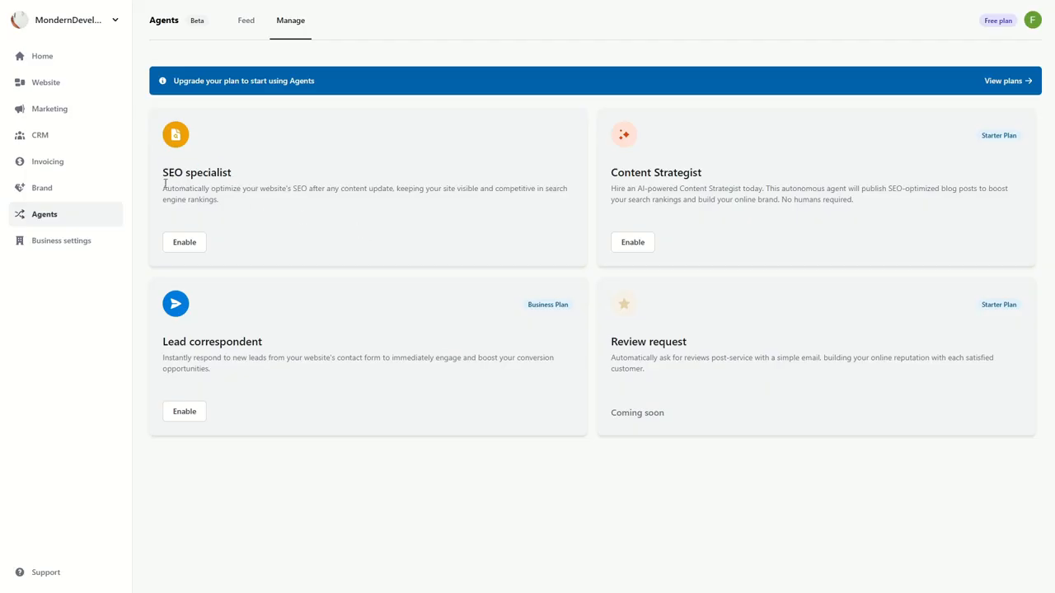
pyautogui.moveTo(165, 183); pyautogui.dragTo(275, 200)
pyautogui.click(274, 204)
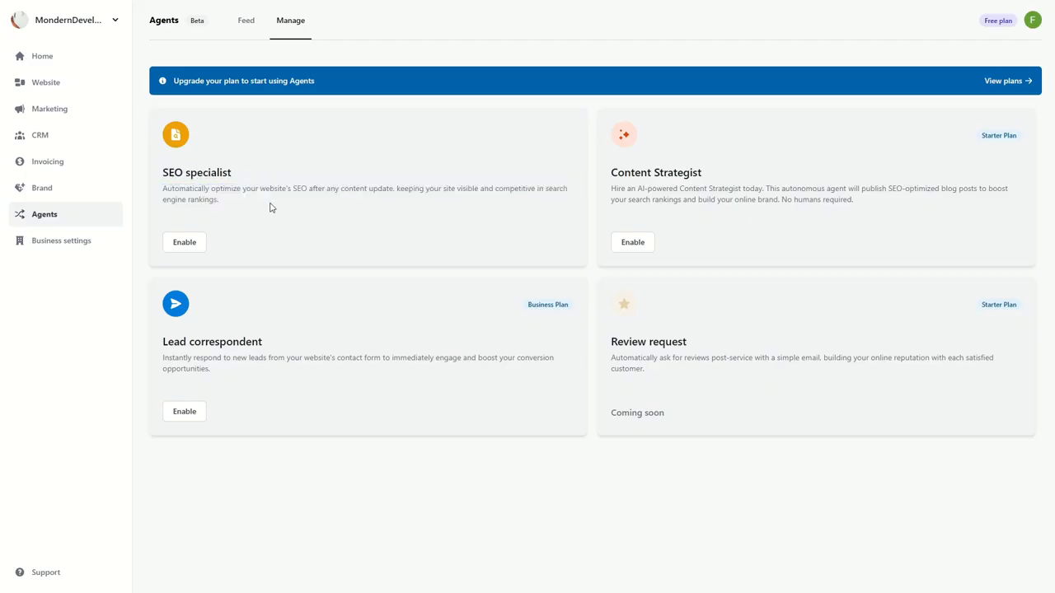
pyautogui.click(184, 243)
pyautogui.click(599, 325)
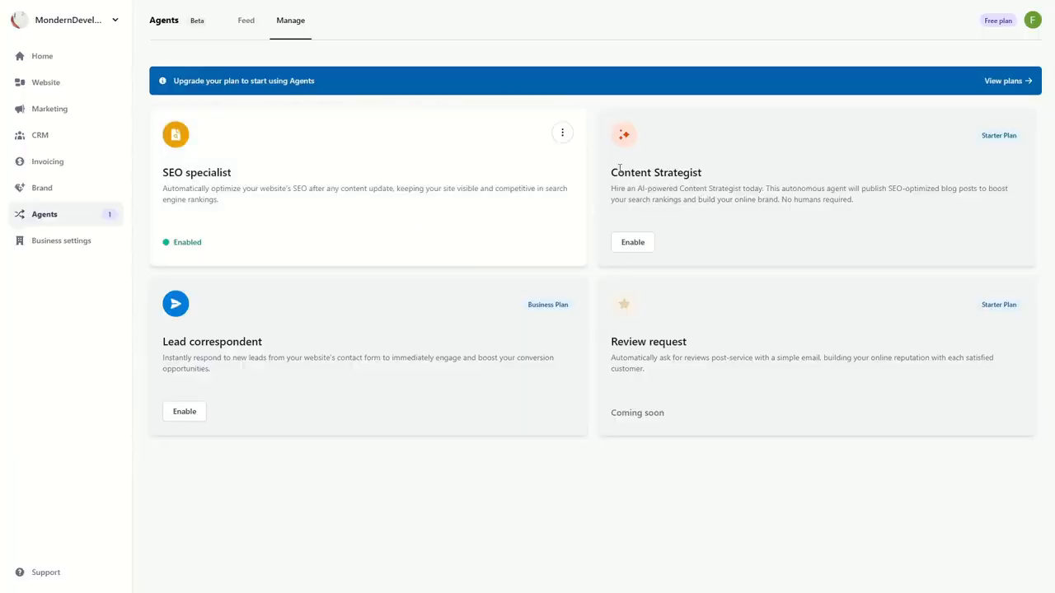
# - Examine what the Content Strategist agent offers, including its introduction page, without enabling it
pyautogui.moveTo(614, 171); pyautogui.dragTo(716, 173)
pyautogui.click(713, 176)
pyautogui.click(633, 243)
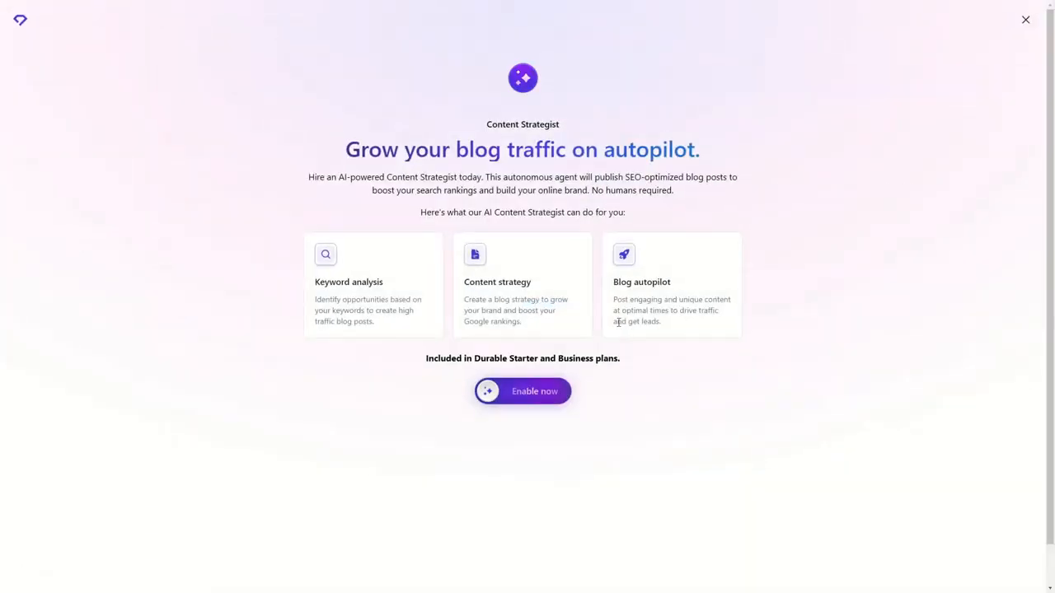
pyautogui.click(1026, 22)
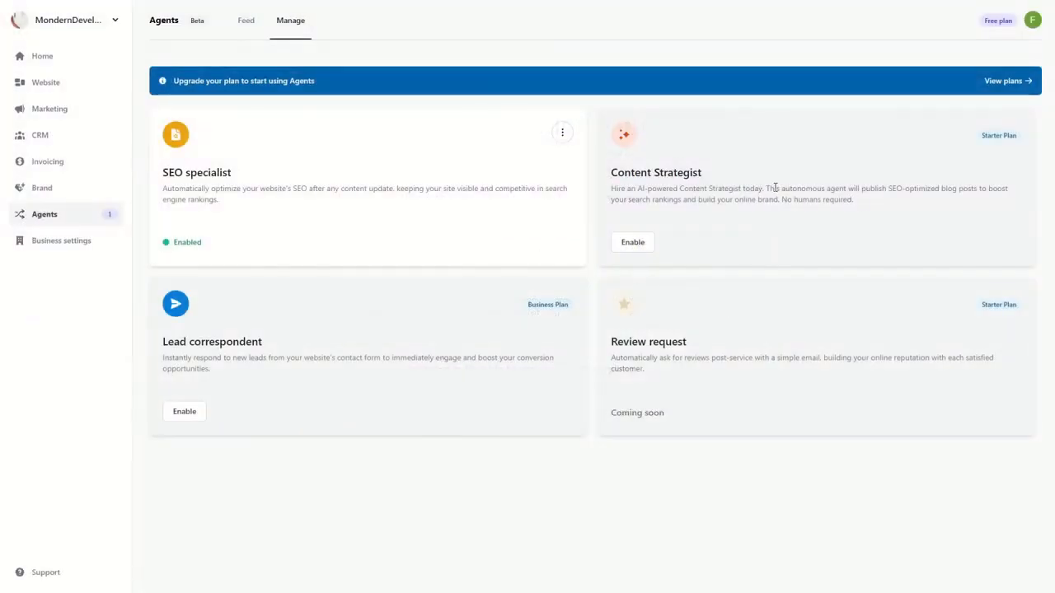
pyautogui.moveTo(767, 189); pyautogui.dragTo(959, 188)
pyautogui.click(961, 188)
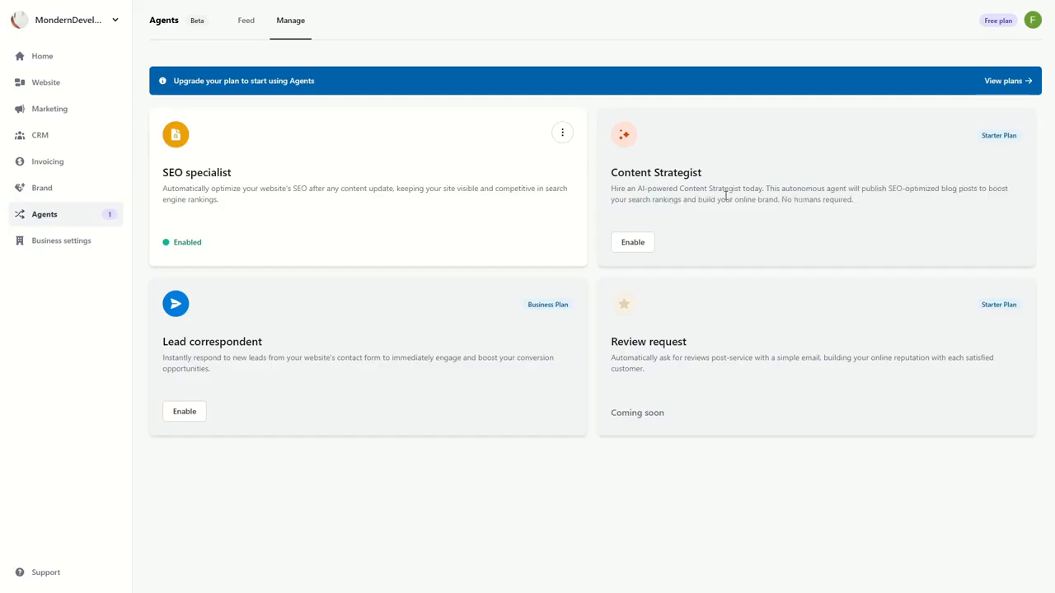
# - Look at the business details and the user access area in the business settings
pyautogui.click(59, 239)
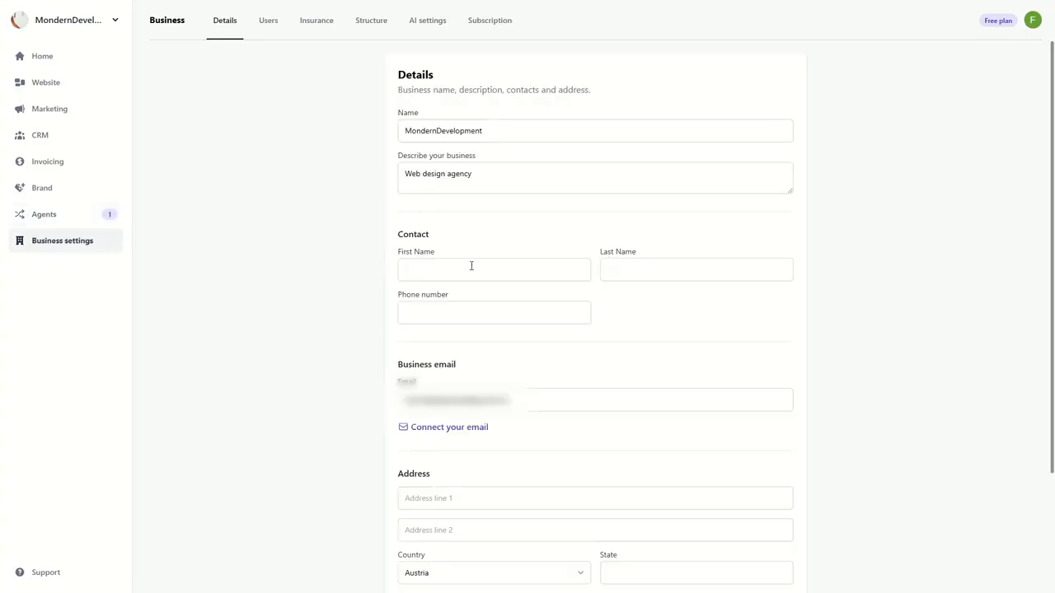
pyautogui.click(279, 23)
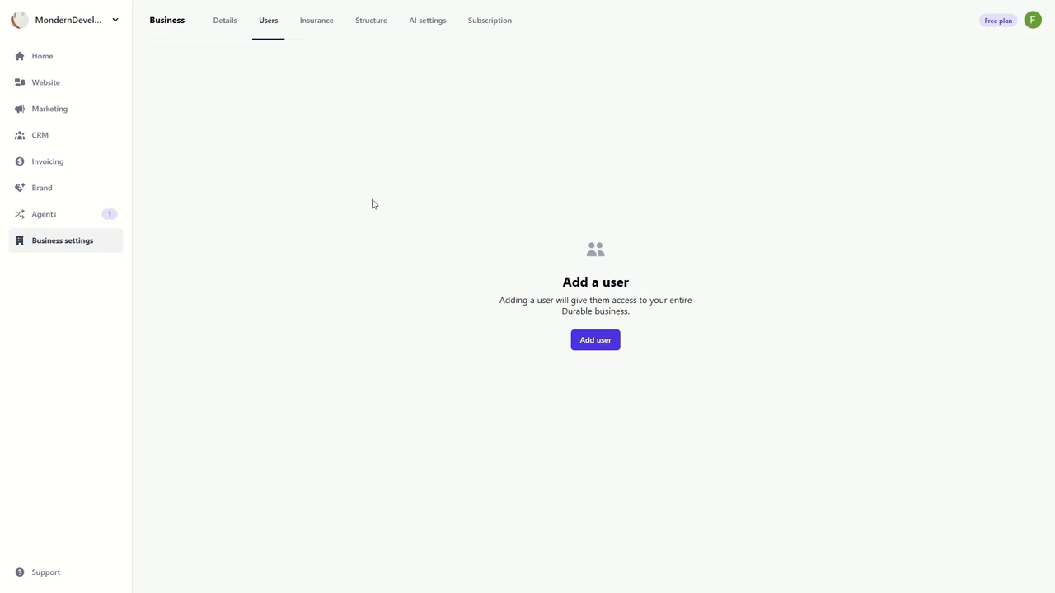
# - View the My business overview and the new business form, close the form, and reopen the MondernDevelopment business
pyautogui.click(75, 23)
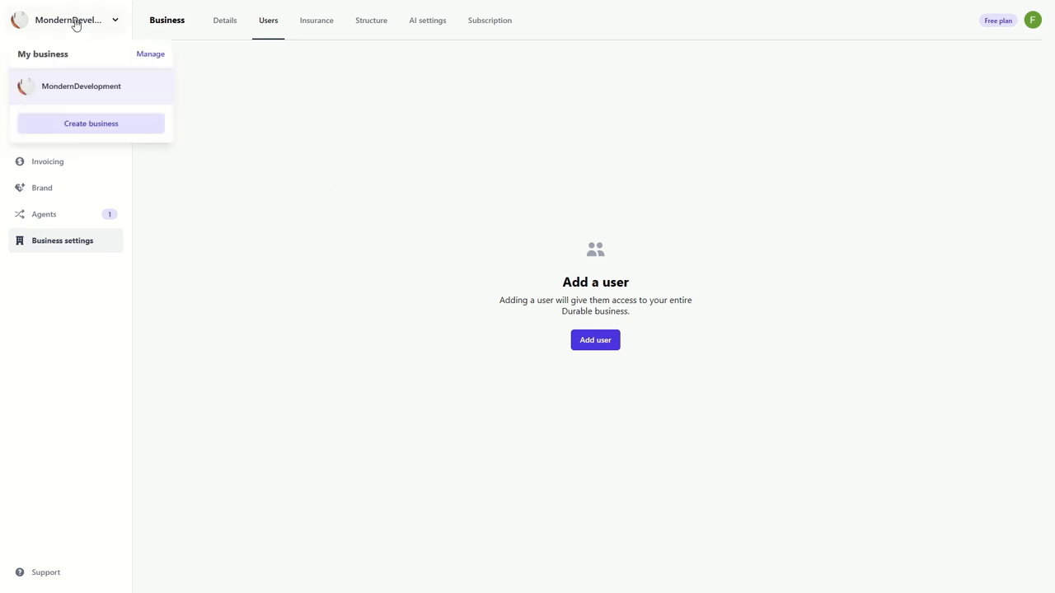
pyautogui.click(149, 56)
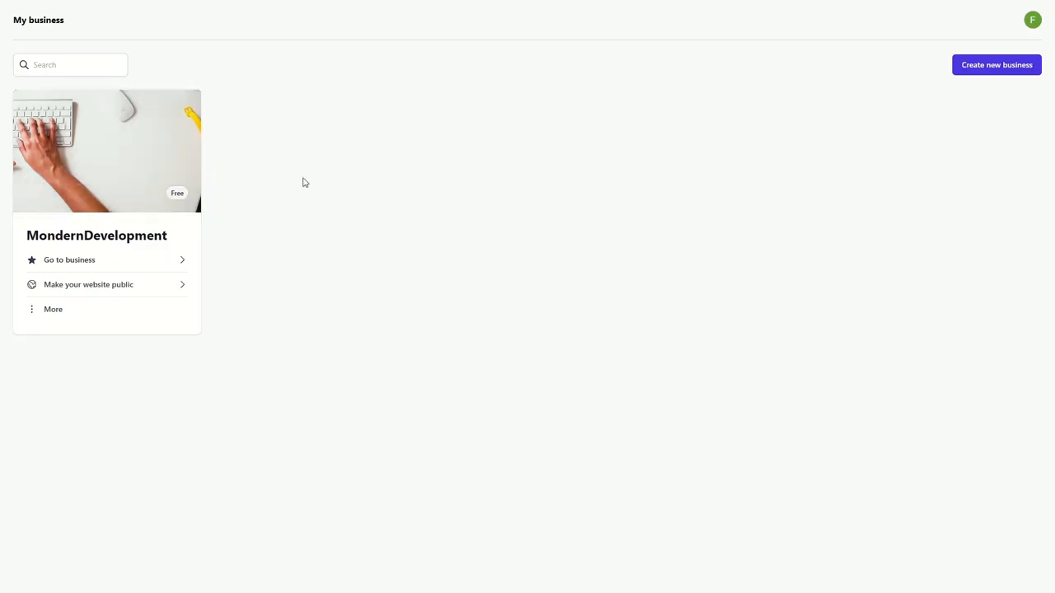
pyautogui.click(983, 71)
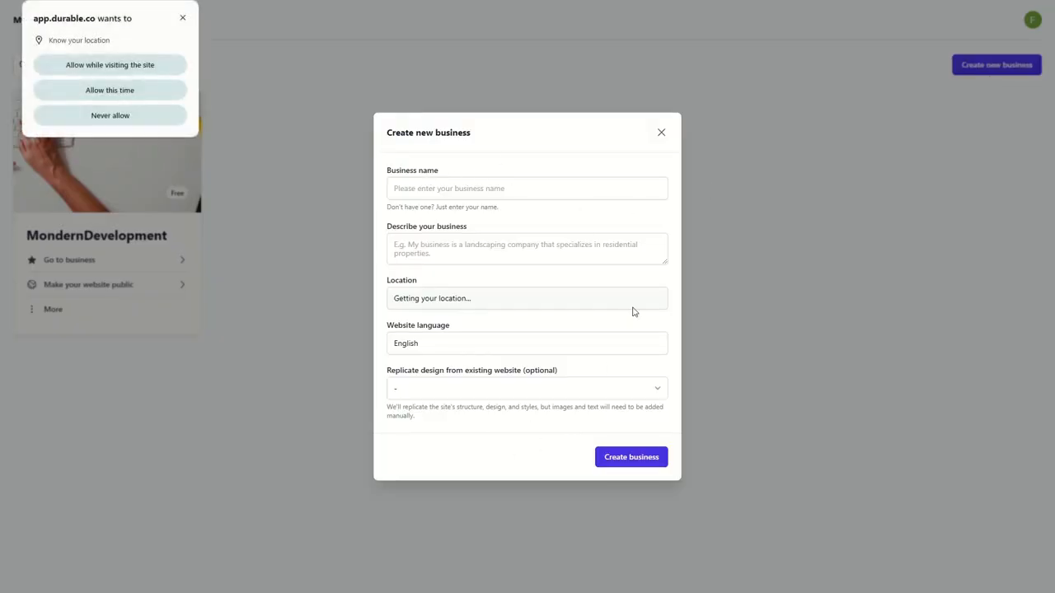
pyautogui.click(661, 130)
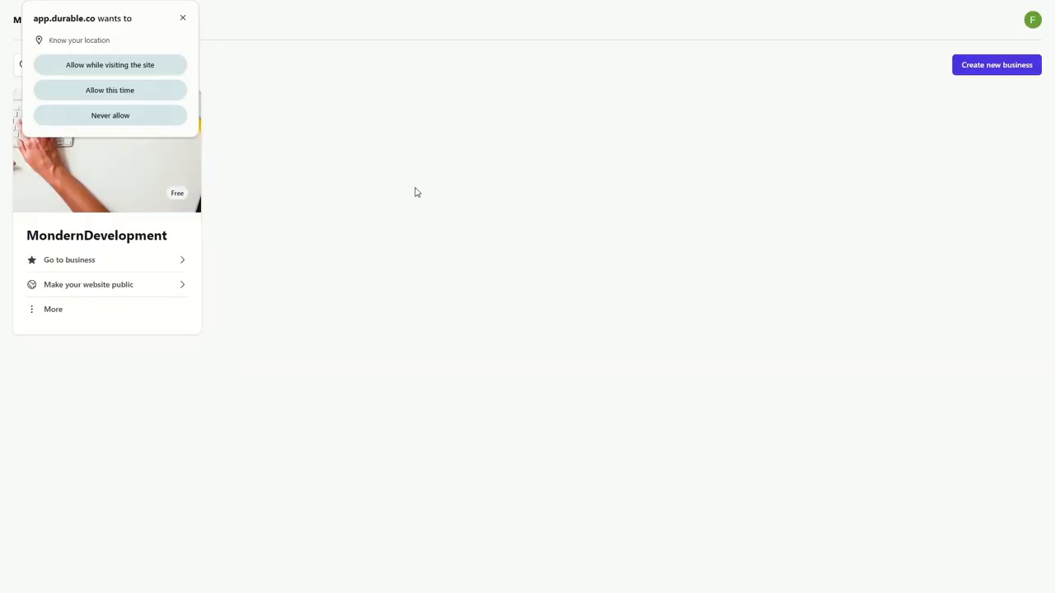
pyautogui.click(70, 260)
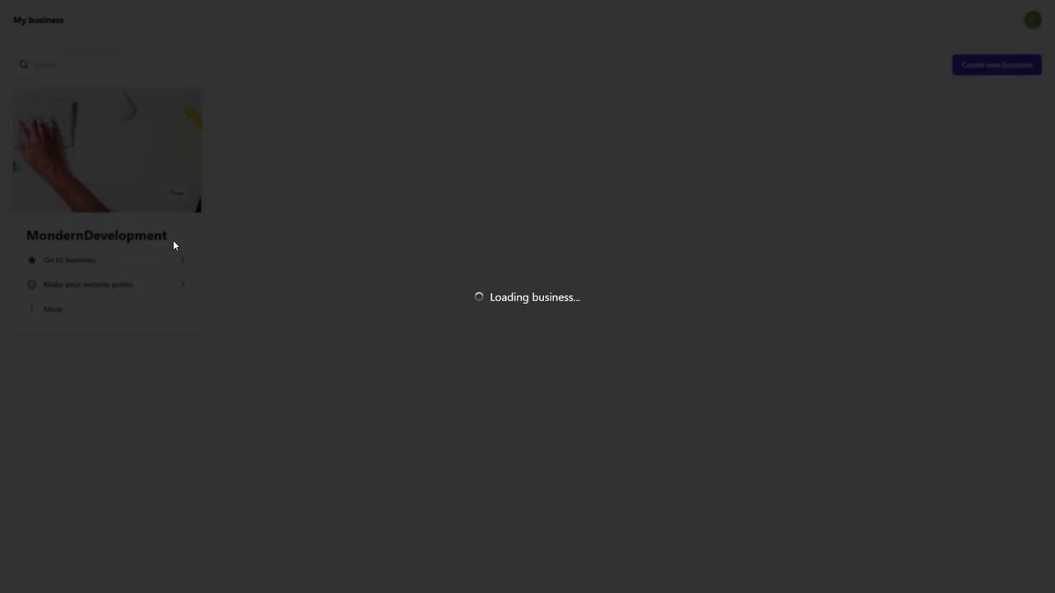